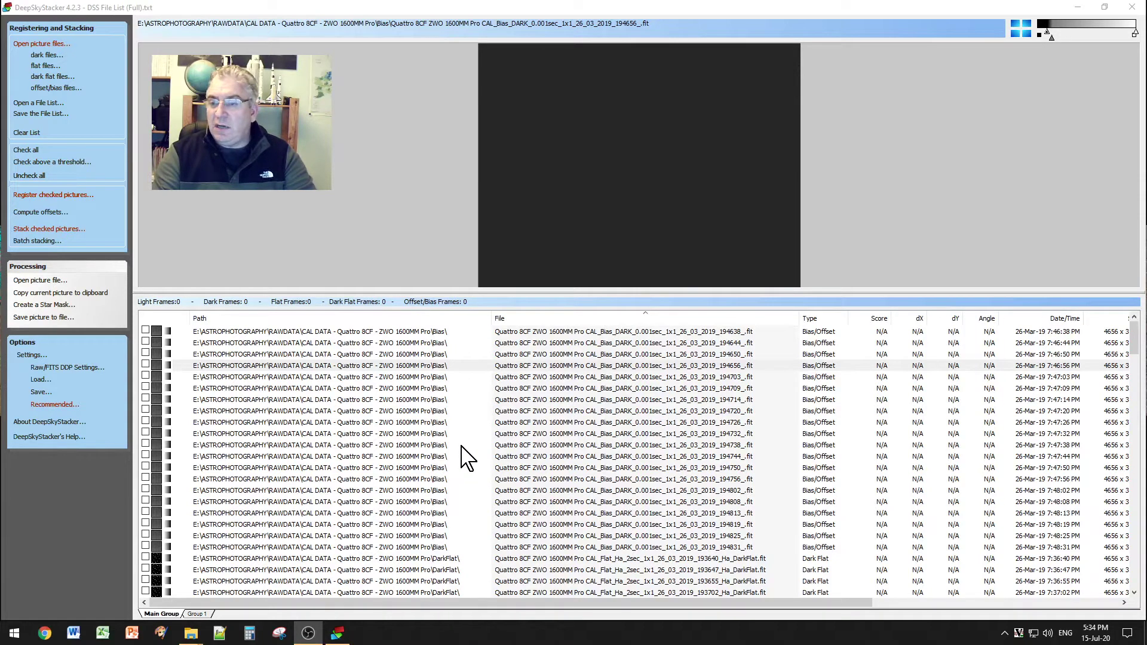
# Step: Sort the frame list by type and check all 36 Cygnus Wall light frames
pyautogui.click(25, 151)
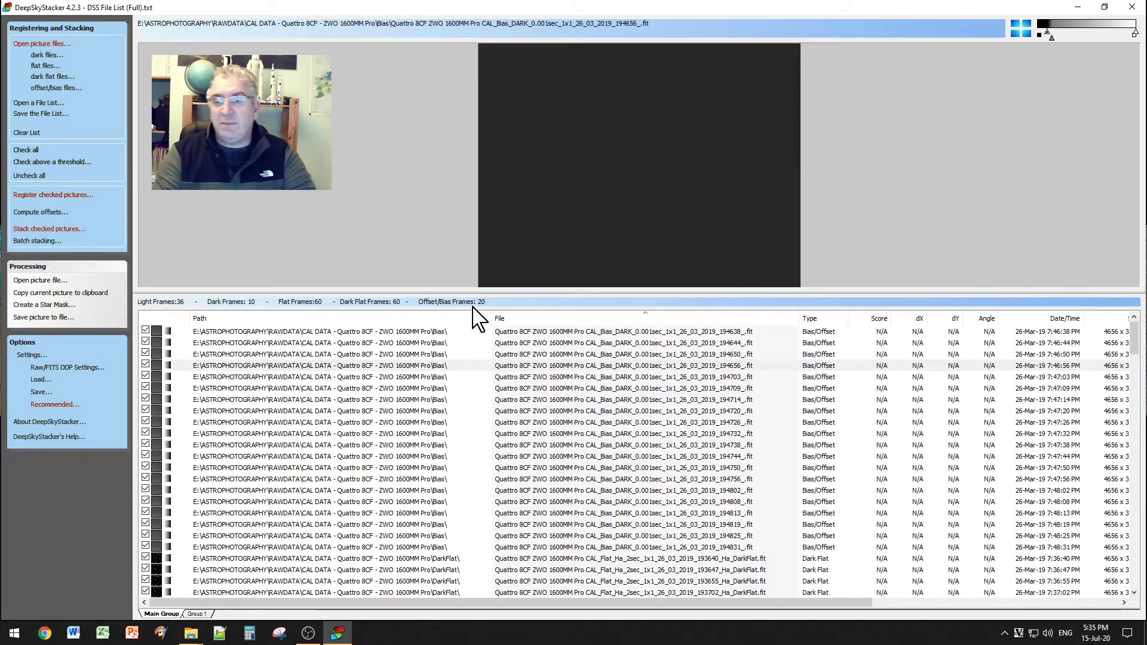
pyautogui.click(27, 177)
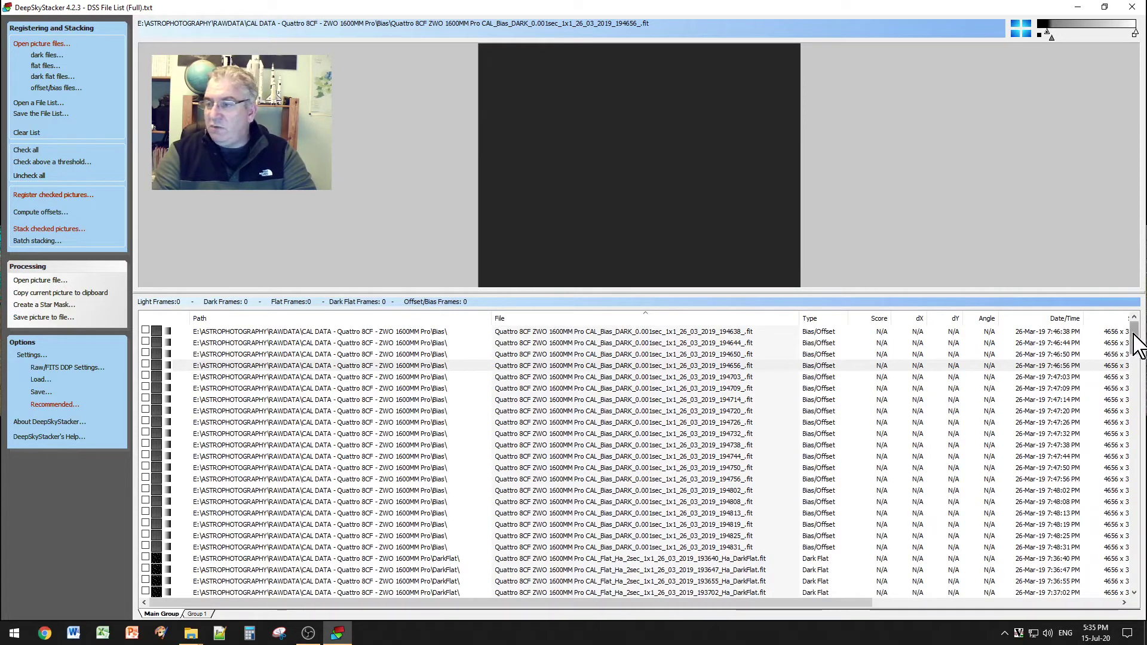
pyautogui.click(827, 321)
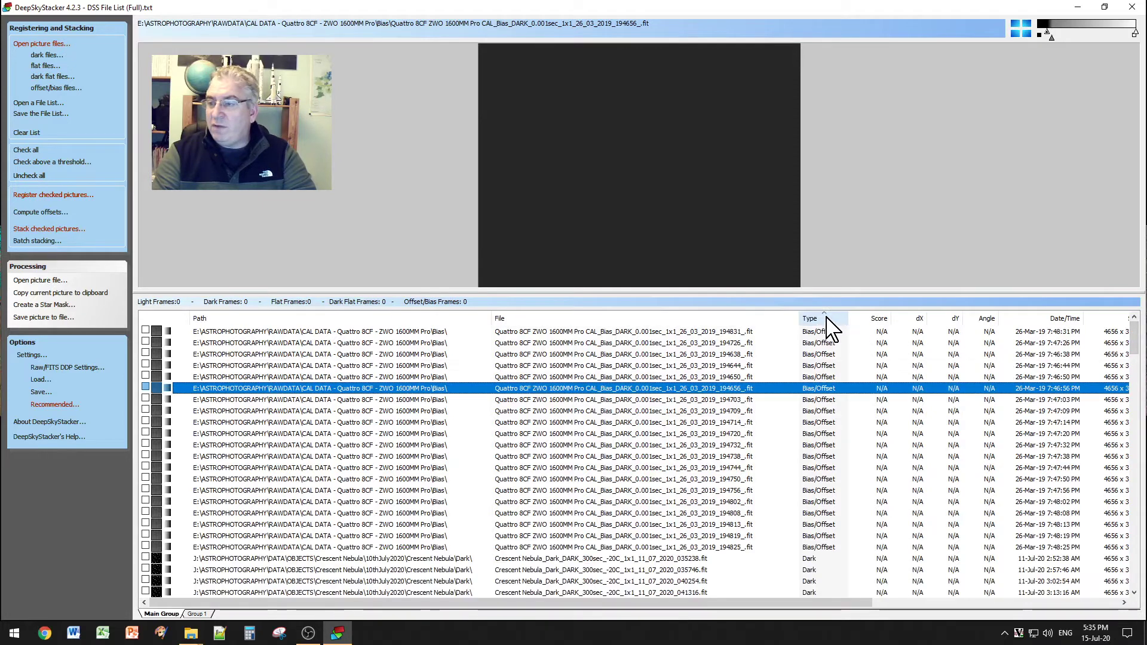
pyautogui.moveTo(1135, 346); pyautogui.dragTo(1143, 600)
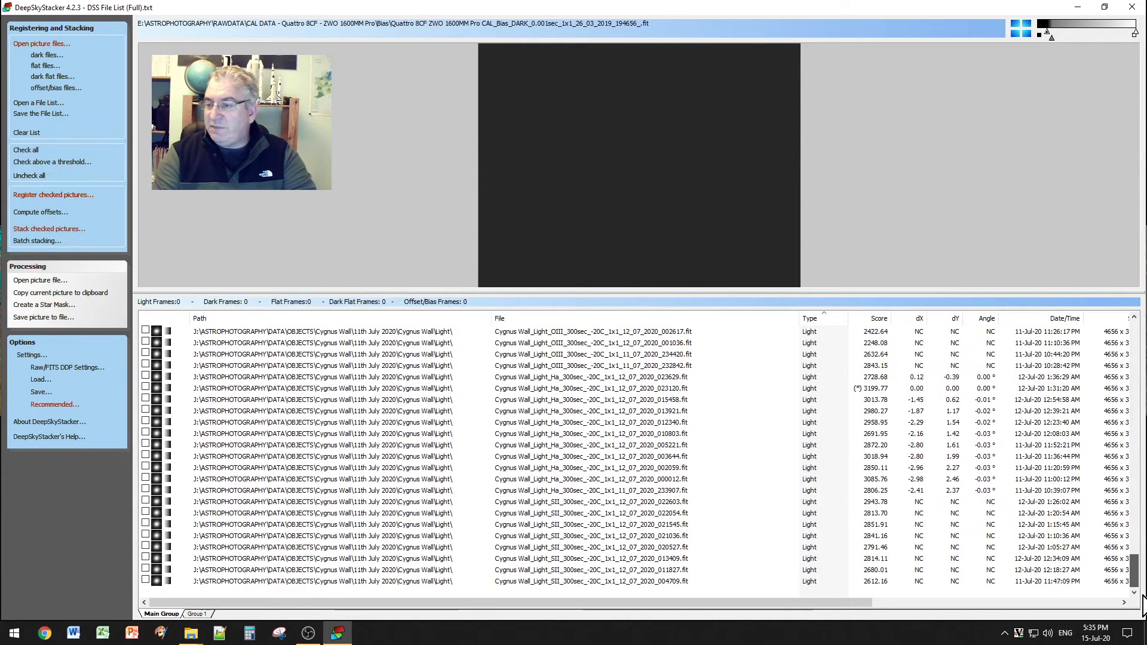
pyautogui.click(598, 582)
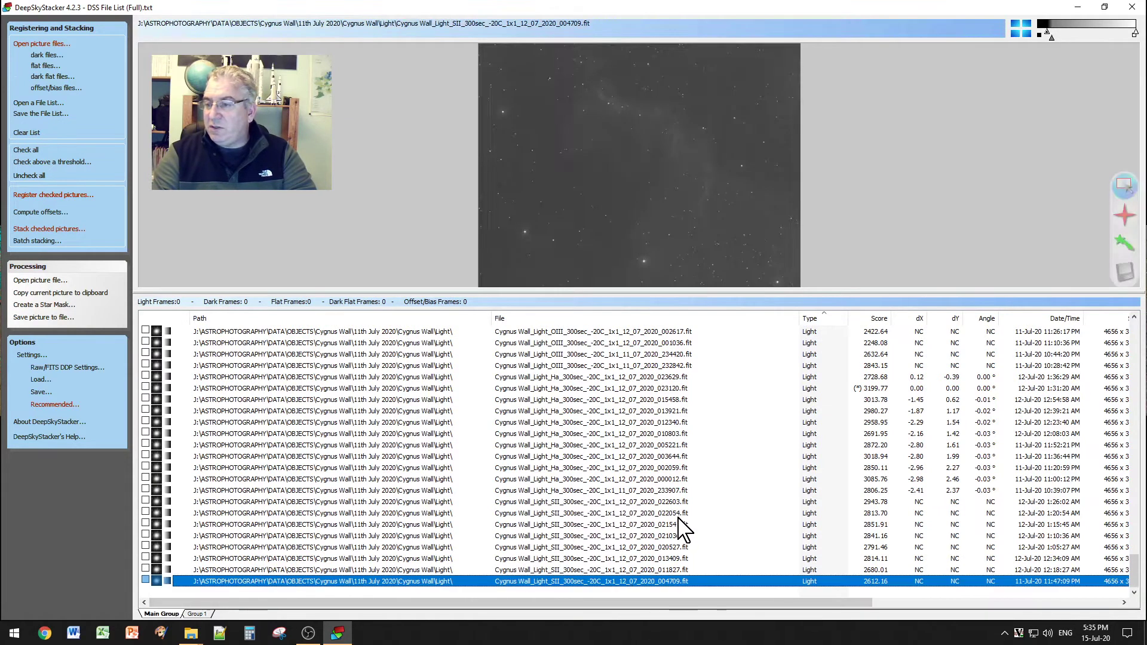
pyautogui.scroll(6, 681, 526)
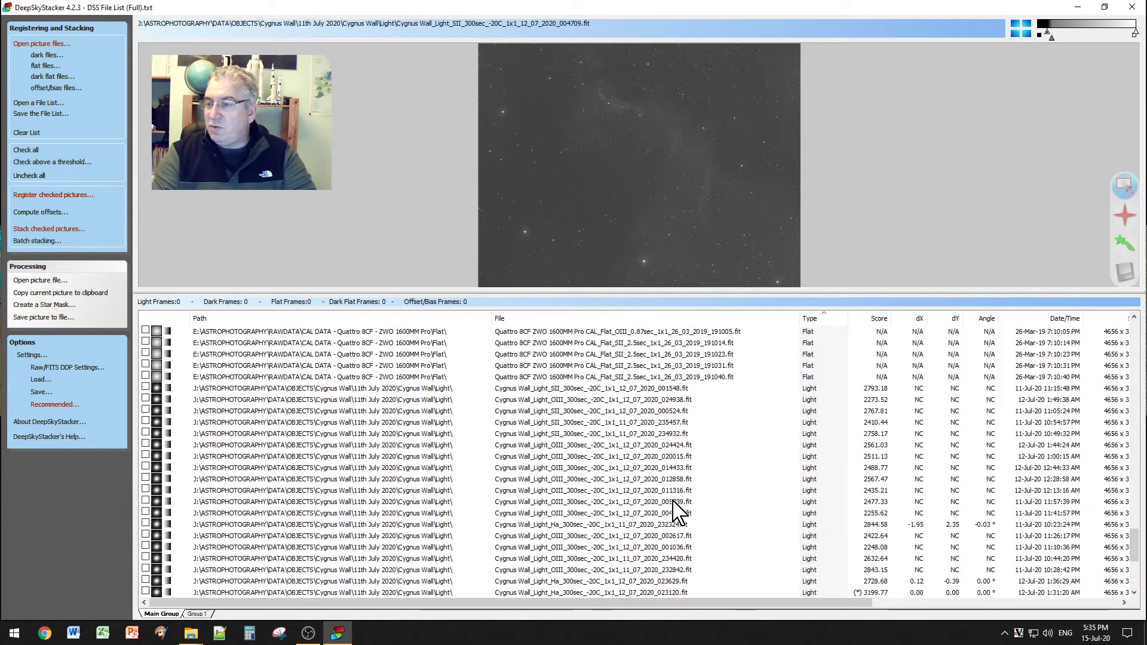
pyautogui.keyDown('shift'); pyautogui.click(589, 390); pyautogui.keyUp('shift')
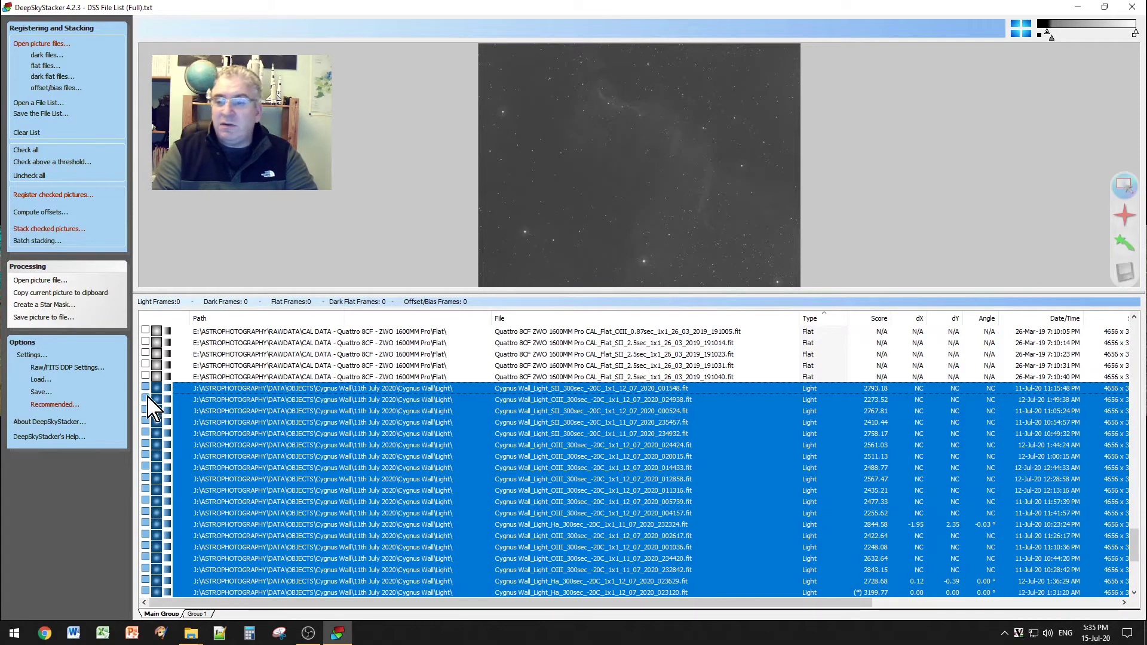
pyautogui.rightClick(225, 388)
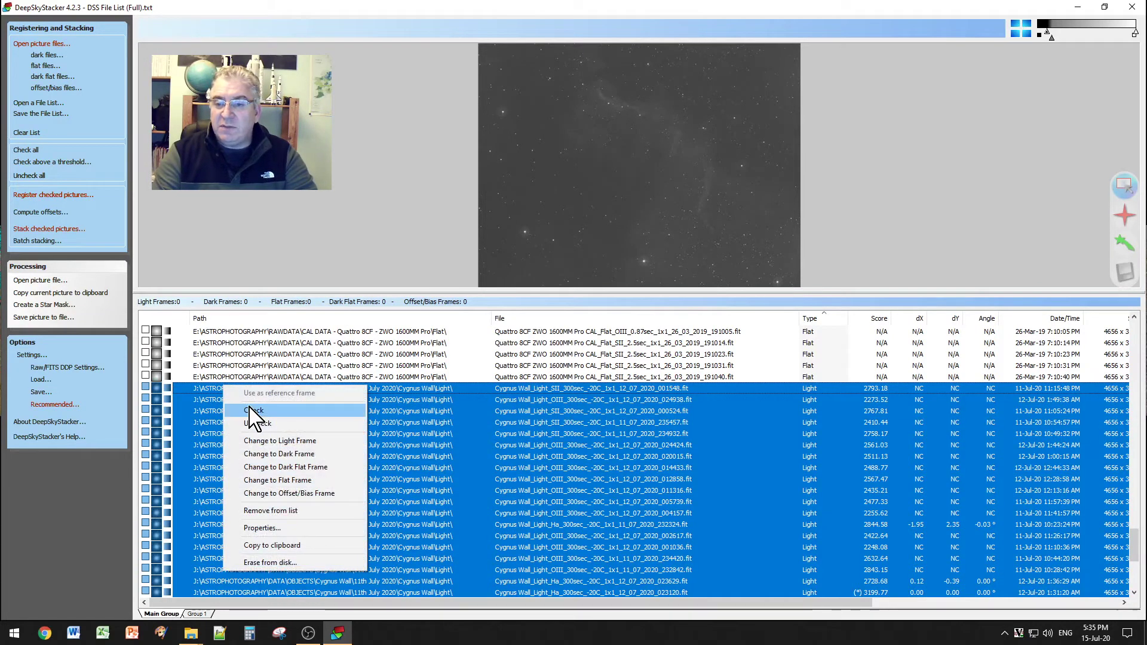
pyautogui.click(254, 411)
# Step: Register the checked light frames with 'Stack after registering' turned off
pyautogui.click(53, 195)
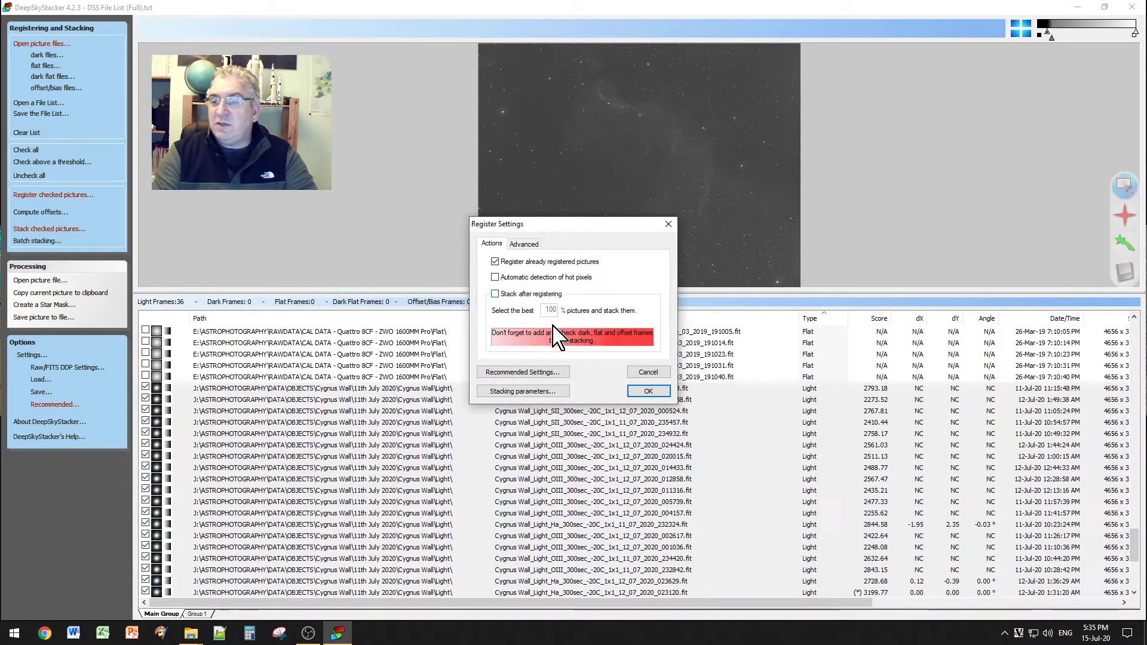
pyautogui.click(496, 293)
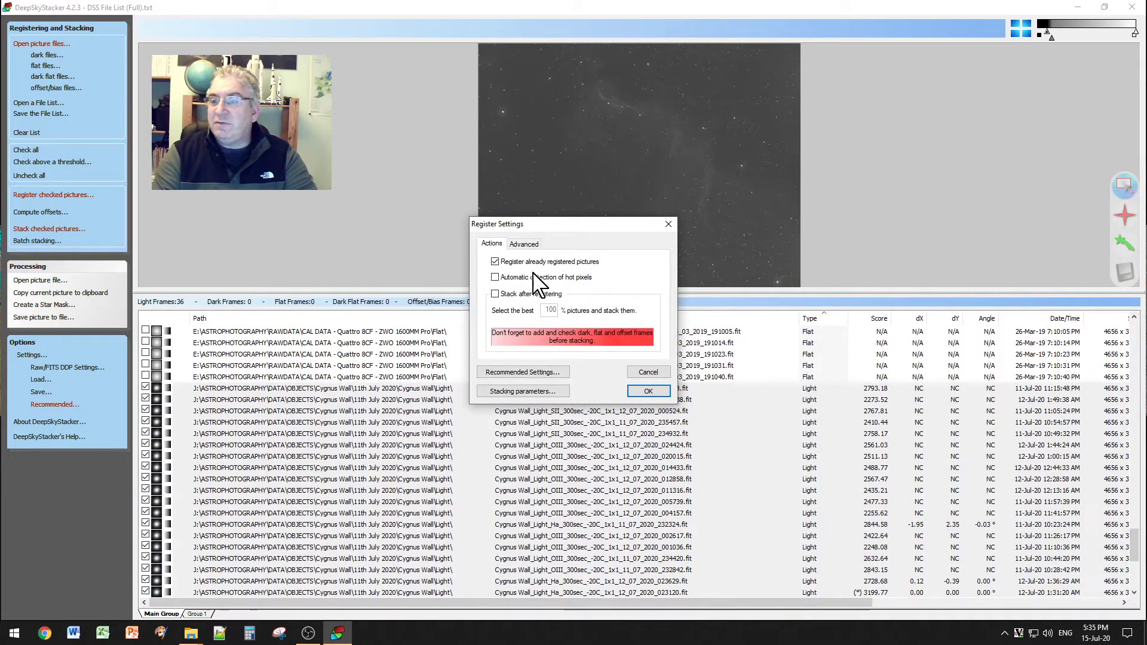
pyautogui.click(647, 392)
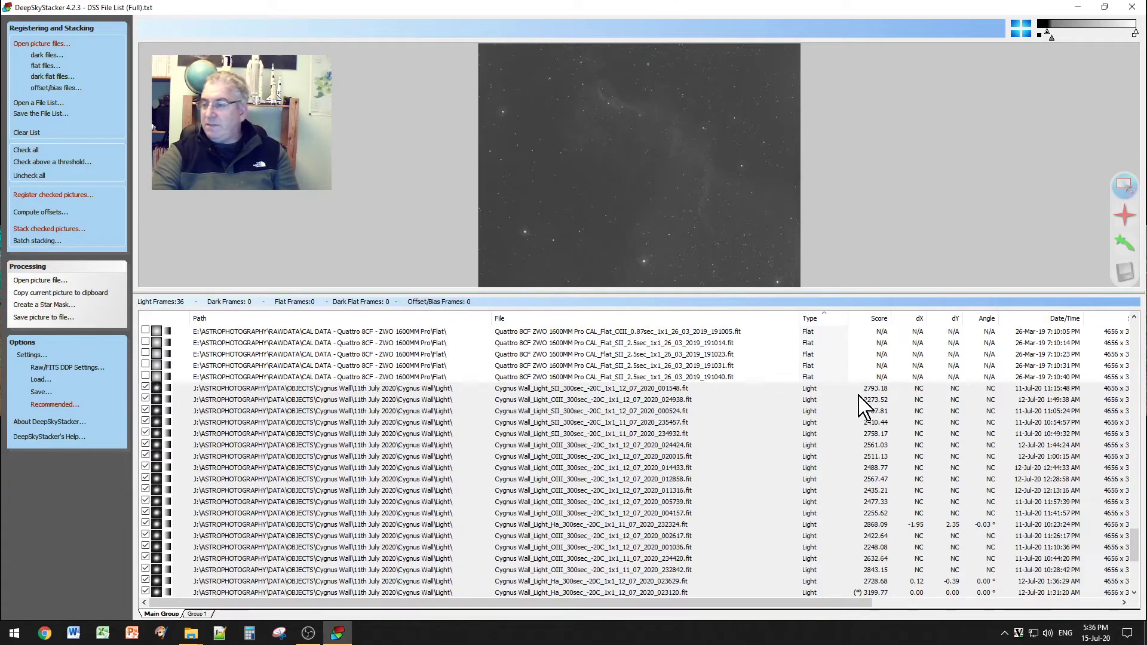
# Step: Sort frames by descending score, preview the top Ha frame, and uncheck all frames
pyautogui.click(874, 318)
pyautogui.click(876, 319)
pyautogui.scroll(-4, 890, 386)
pyautogui.moveTo(1134, 379); pyautogui.dragTo(1109, 353)
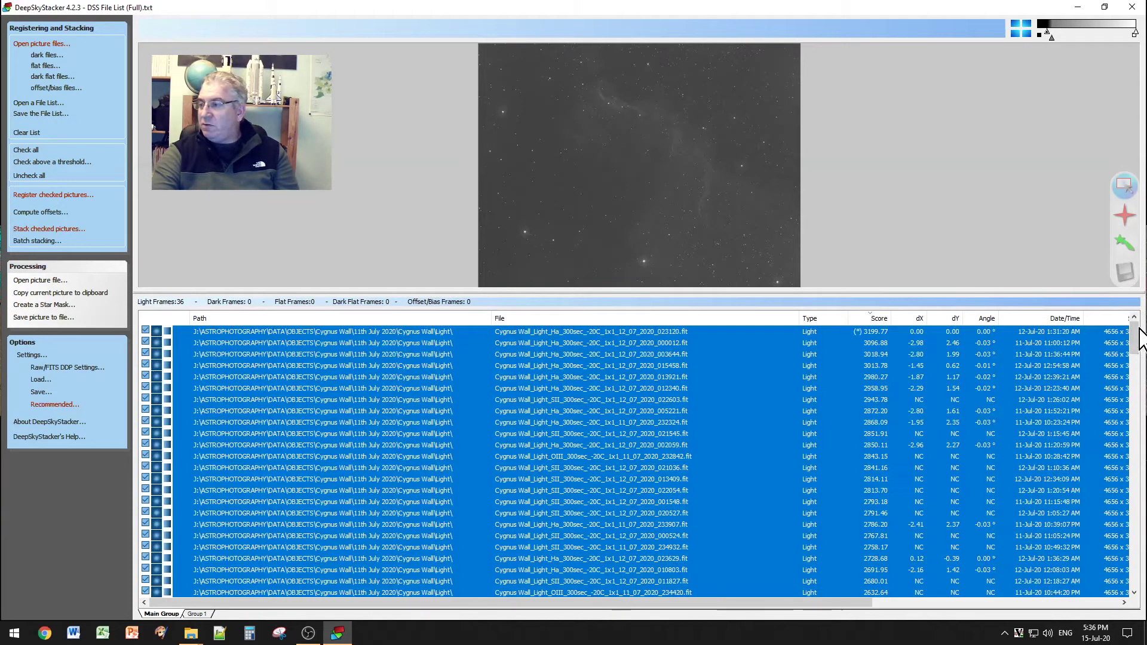
pyautogui.click(559, 332)
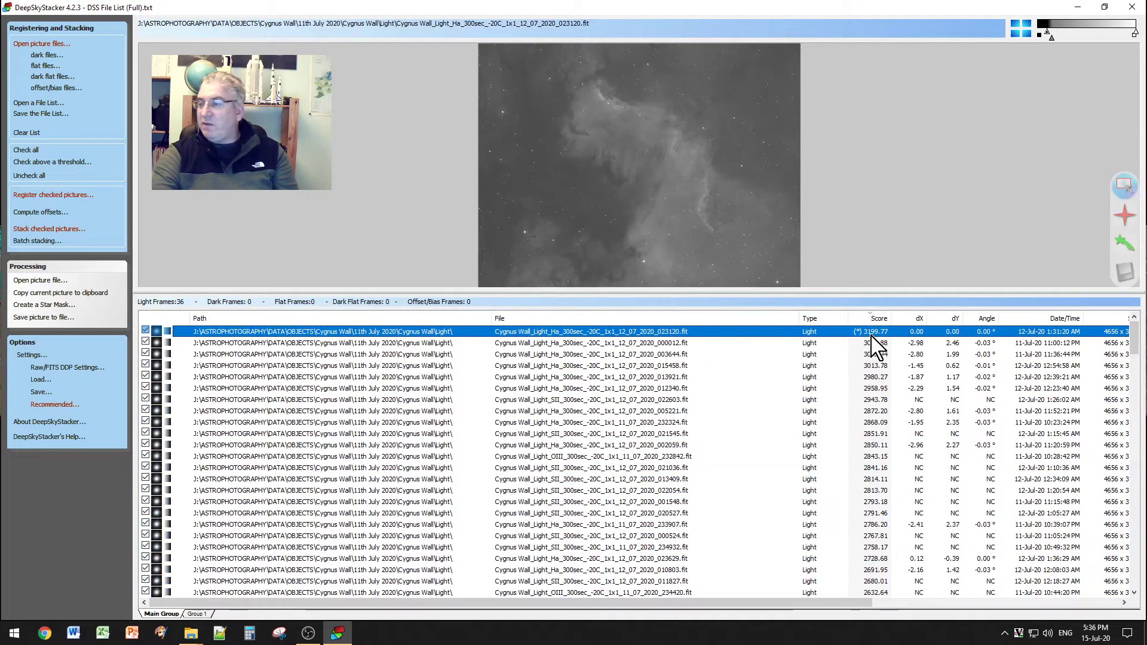
pyautogui.rightClick(559, 344)
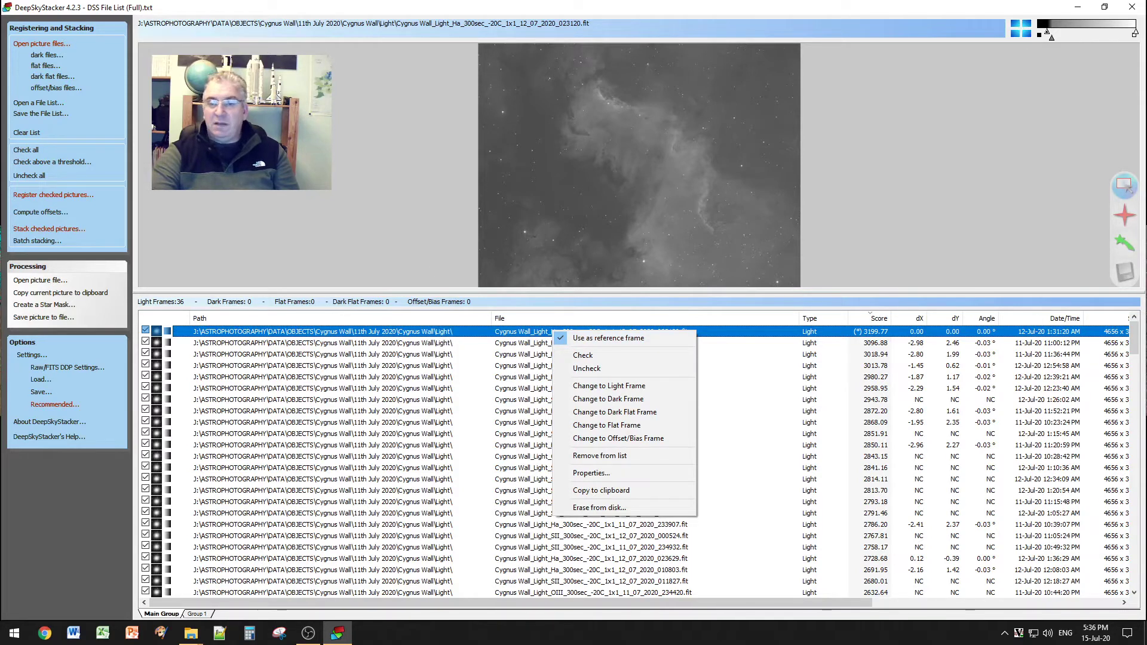
pyautogui.click(31, 175)
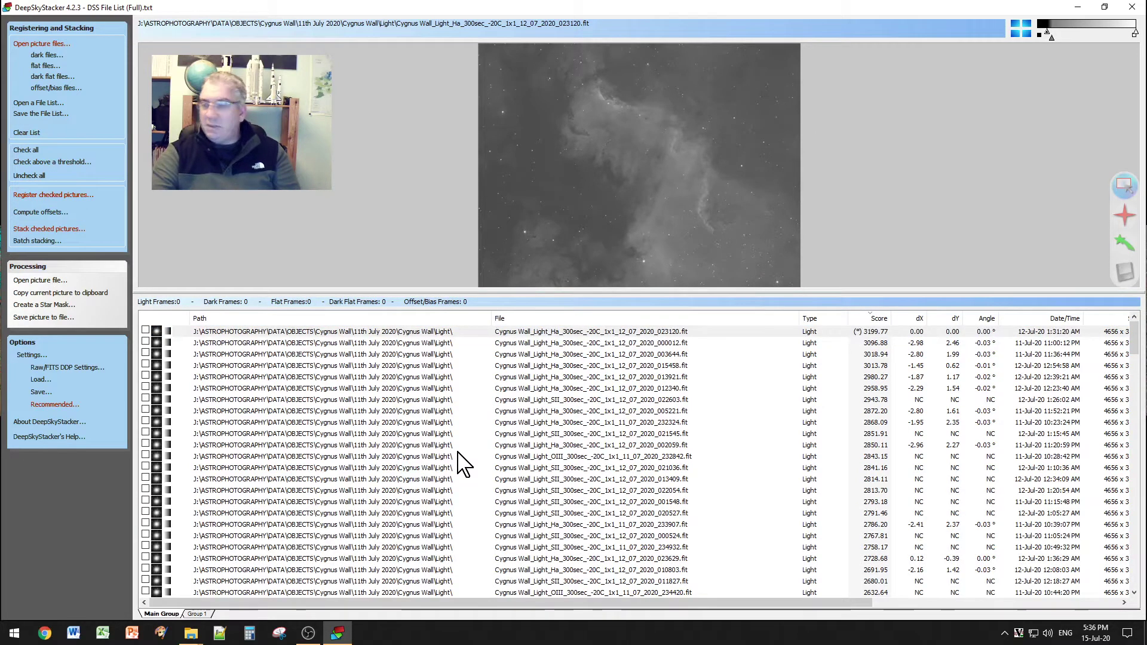
# Step: Sort the list by file name and check the 12 Ha light frames
pyautogui.click(377, 334)
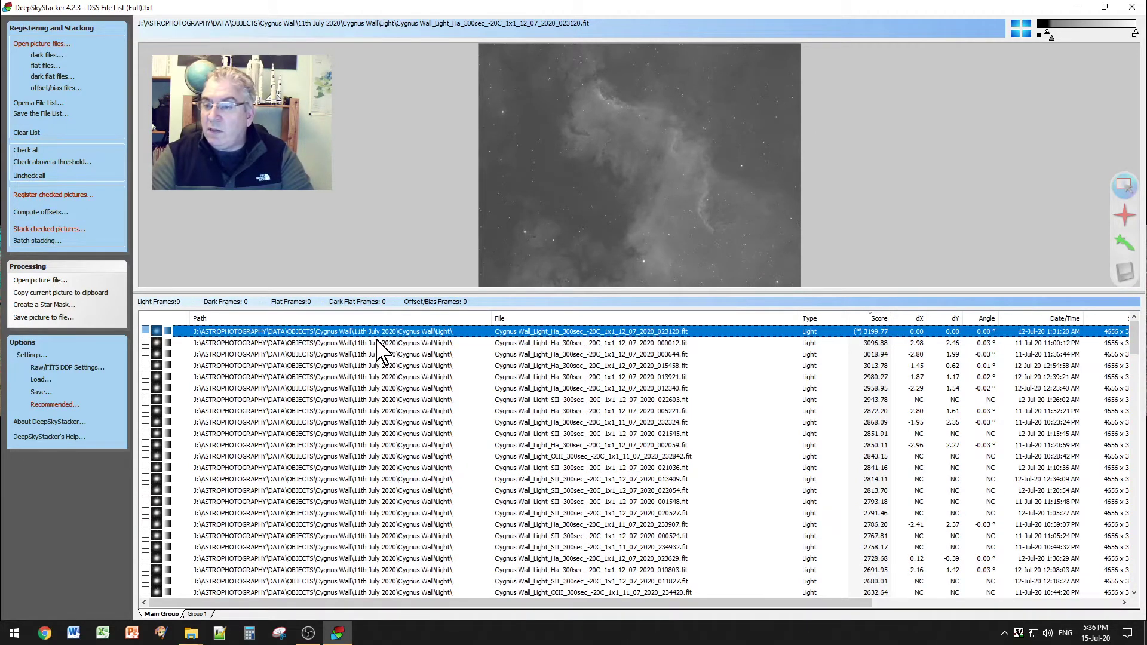
pyautogui.click(550, 320)
pyautogui.scroll(-3, 554, 389)
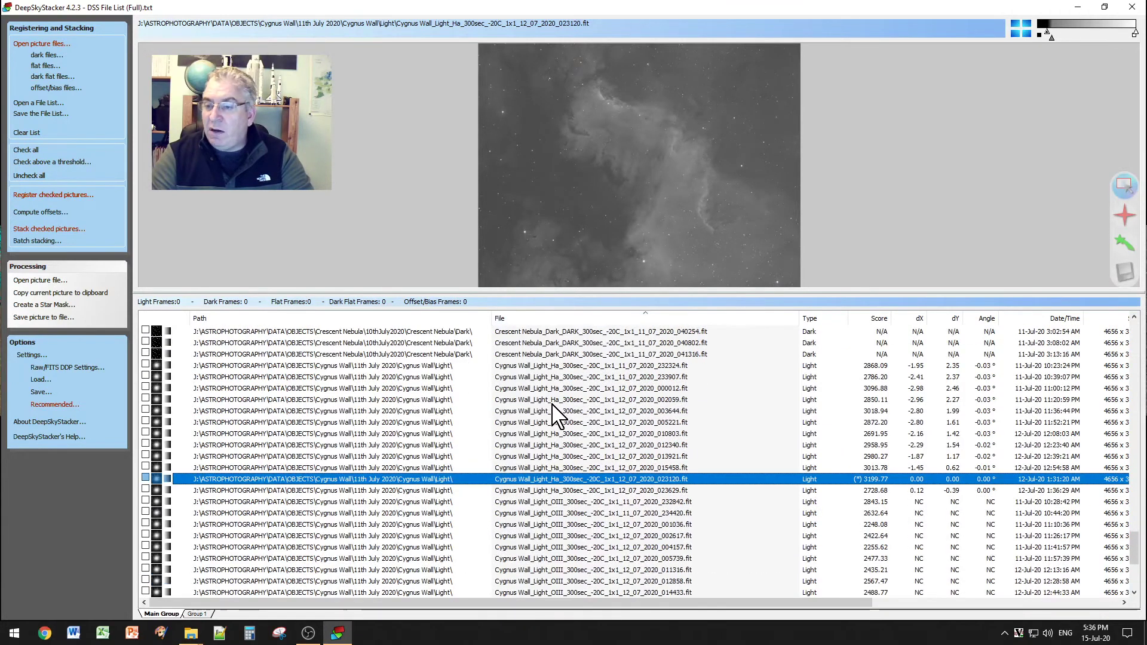
pyautogui.click(534, 365)
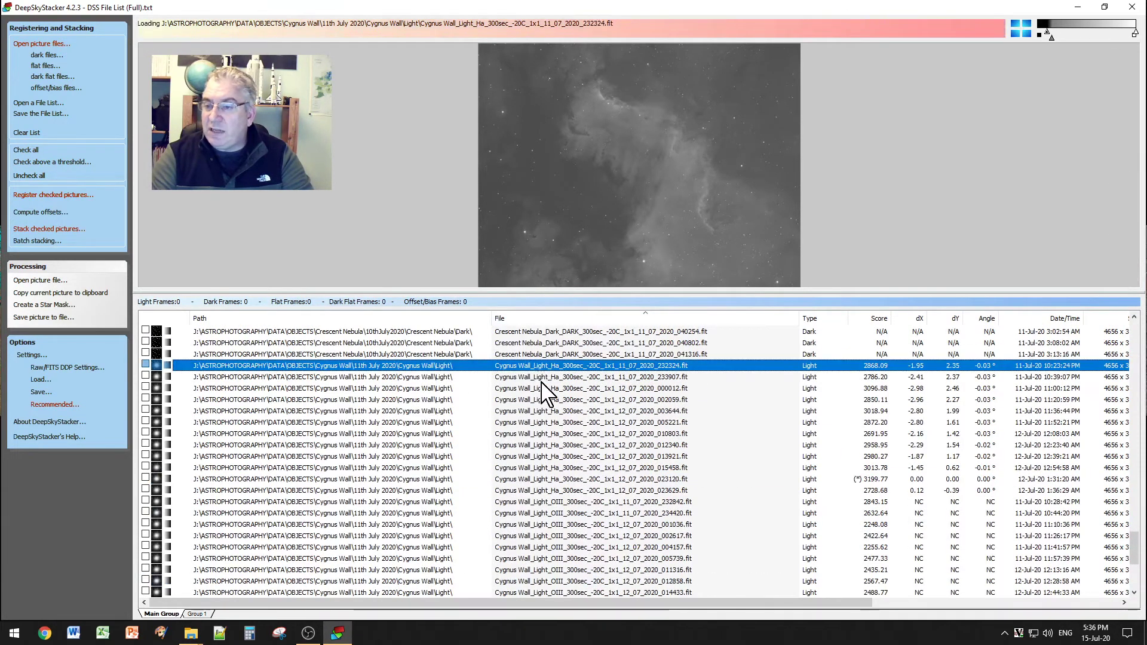
pyautogui.keyDown('shift'); pyautogui.click(537, 492); pyautogui.keyUp('shift')
pyautogui.rightClick(538, 491)
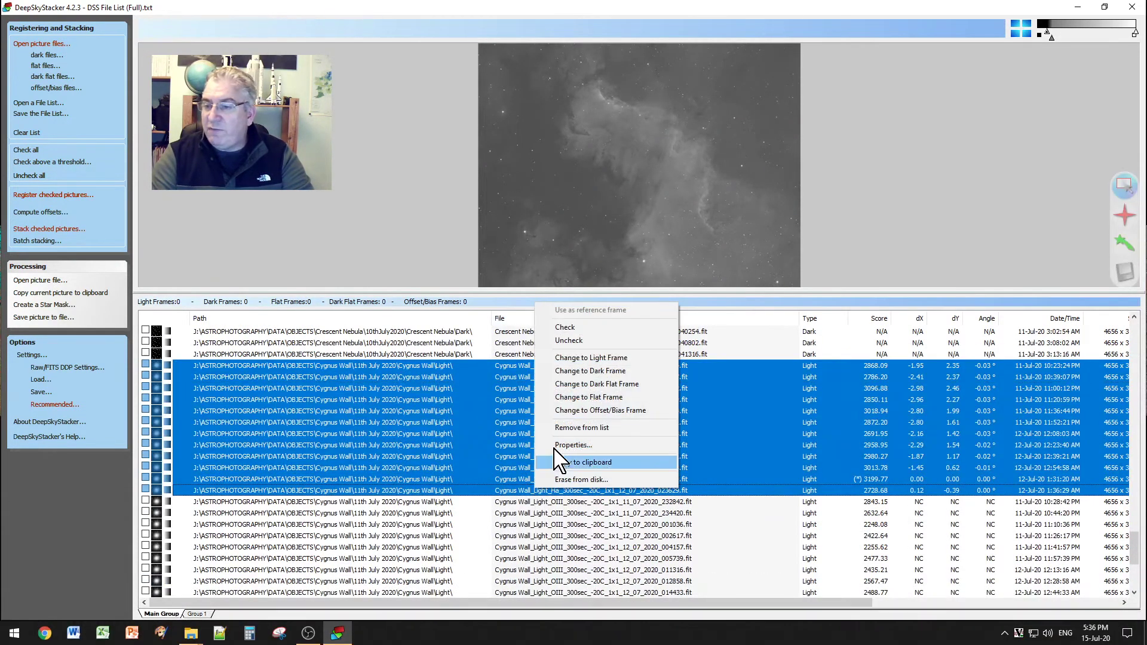
pyautogui.click(564, 327)
# Step: Check the ten Crescent Nebula dark frames
pyautogui.scroll(2, 597, 442)
pyautogui.scroll(2, 598, 442)
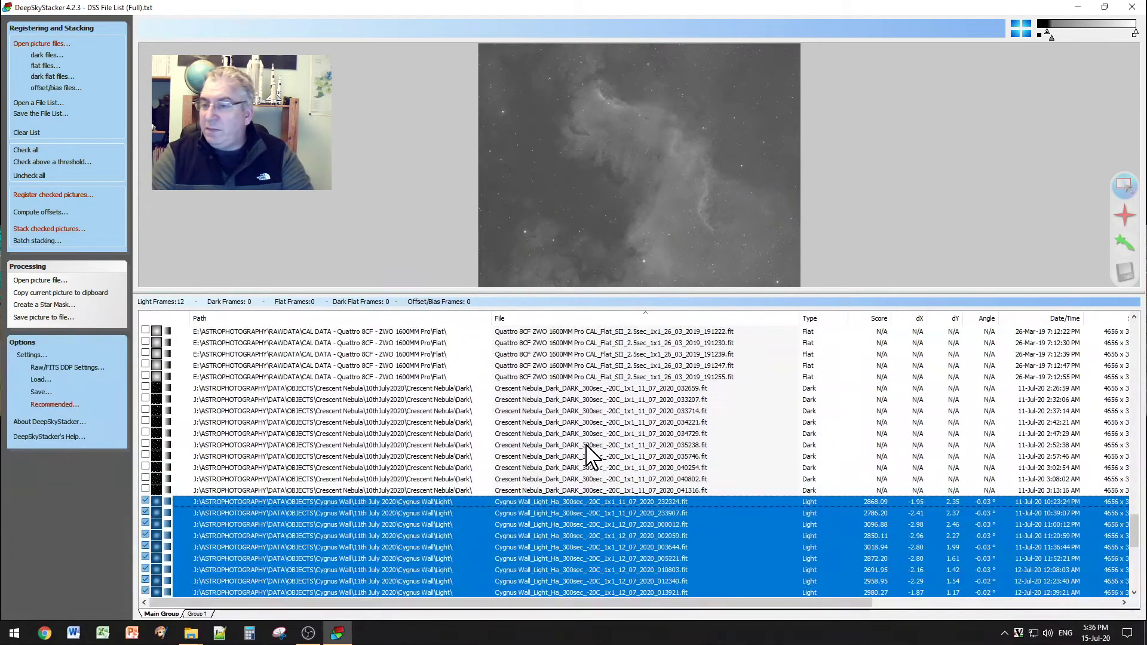
pyautogui.click(536, 388)
pyautogui.keyDown('shift'); pyautogui.click(541, 491); pyautogui.keyUp('shift')
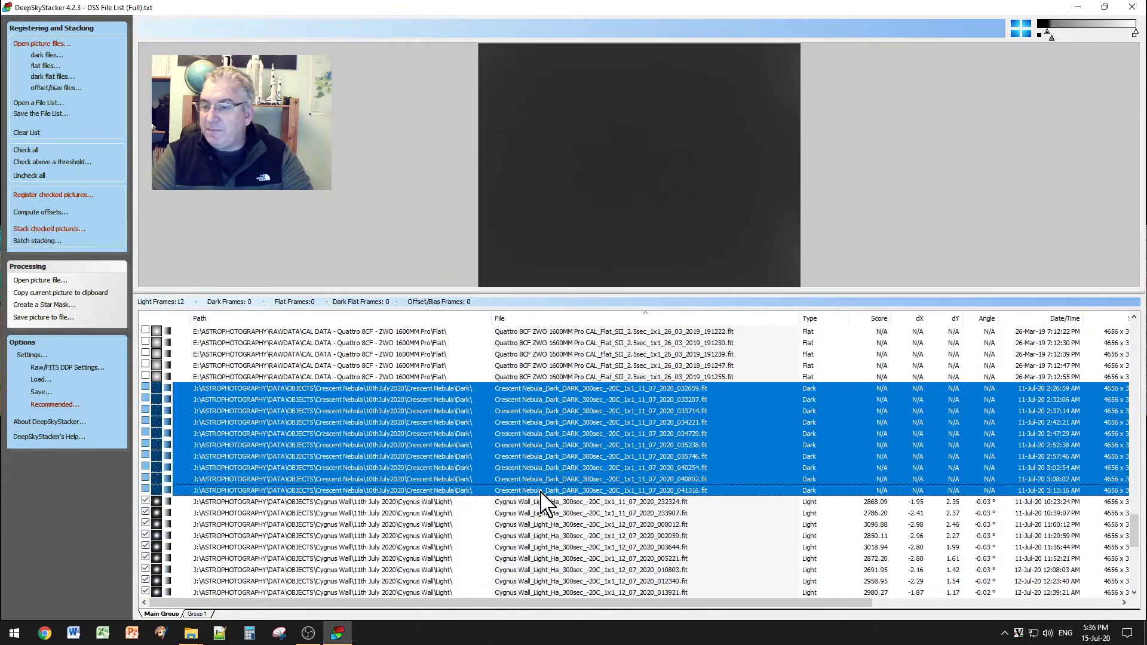
pyautogui.rightClick(546, 436)
pyautogui.click(576, 338)
# Step: Check the 20 Ha flat frames
pyautogui.scroll(10, 565, 478)
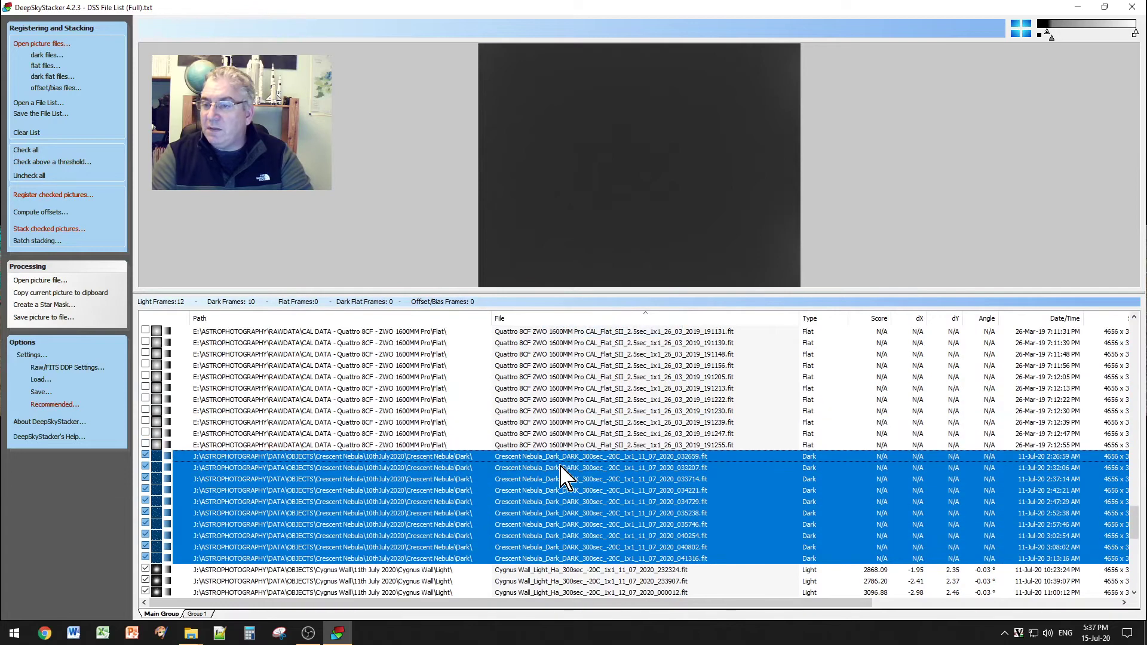
pyautogui.scroll(5, 562, 478)
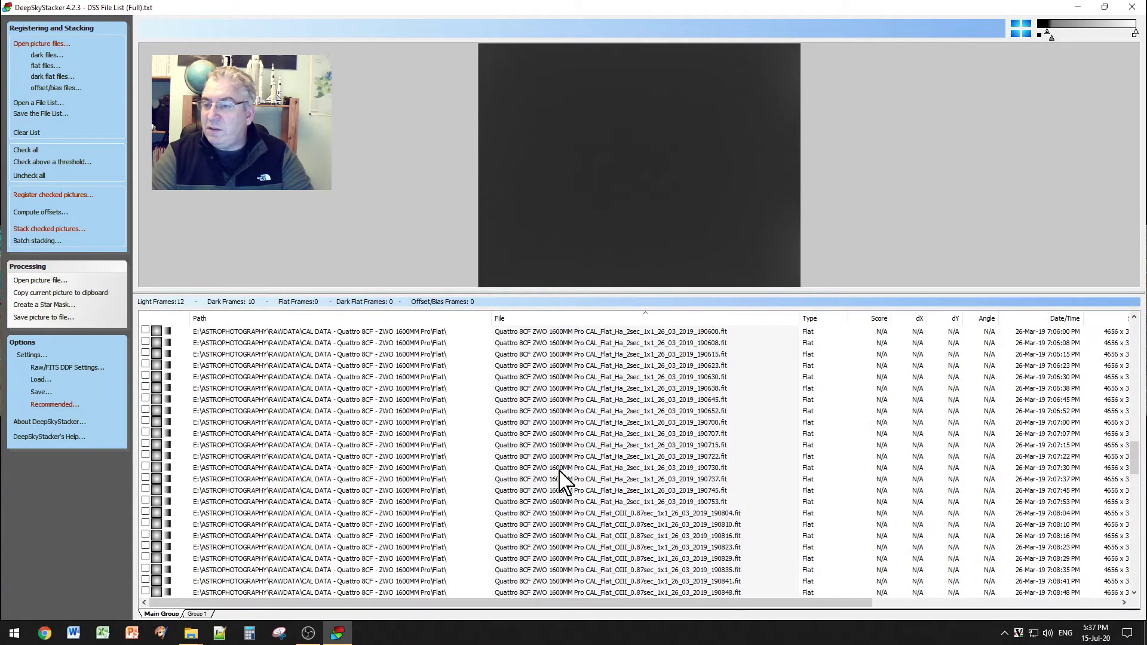
pyautogui.click(578, 496)
pyautogui.scroll(2, 578, 493)
pyautogui.scroll(2, 577, 489)
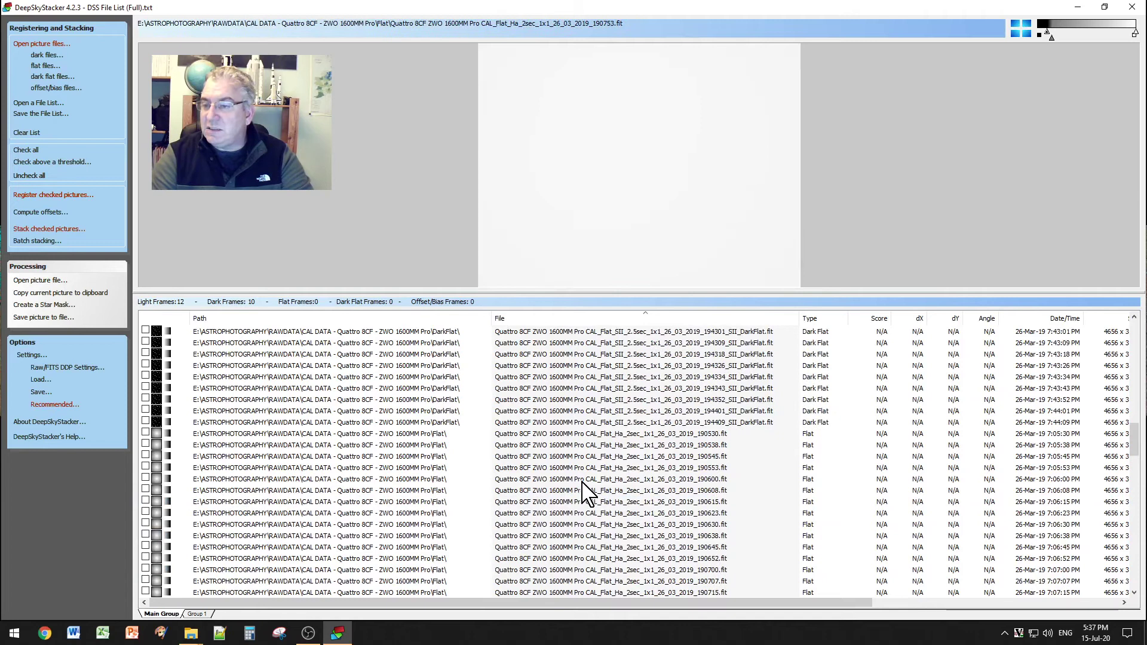
pyautogui.keyDown('shift'); pyautogui.click(567, 433); pyautogui.keyUp('shift')
pyautogui.rightClick(567, 434)
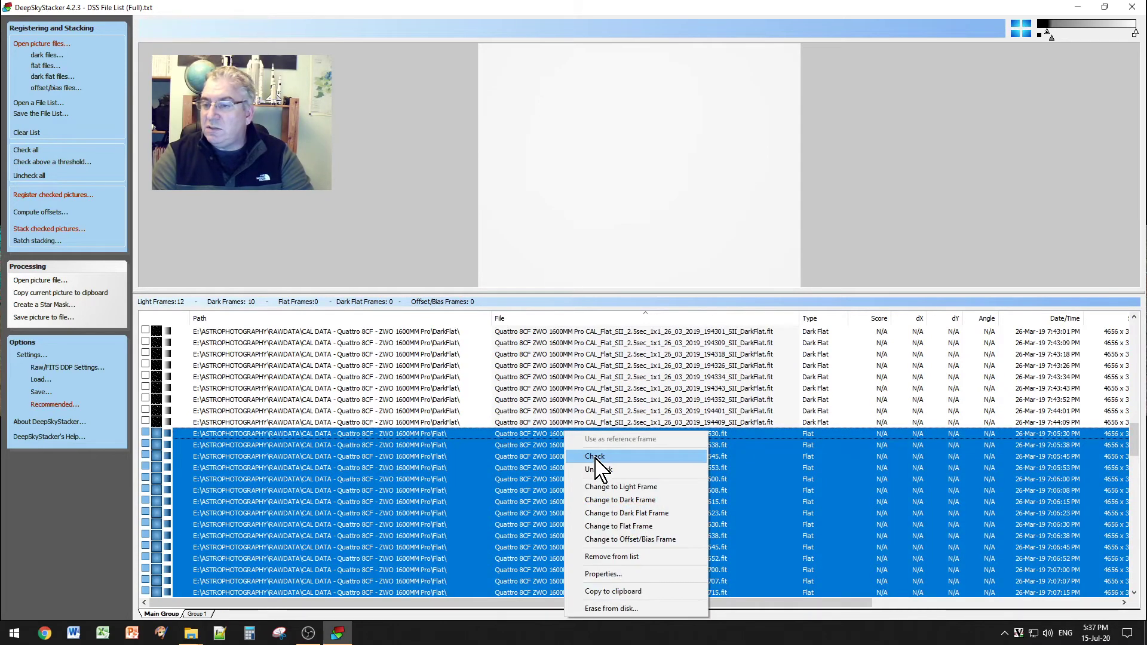
pyautogui.click(596, 457)
# Step: Check the 20 Ha dark flat frames
pyautogui.scroll(7, 565, 458)
pyautogui.scroll(9, 555, 457)
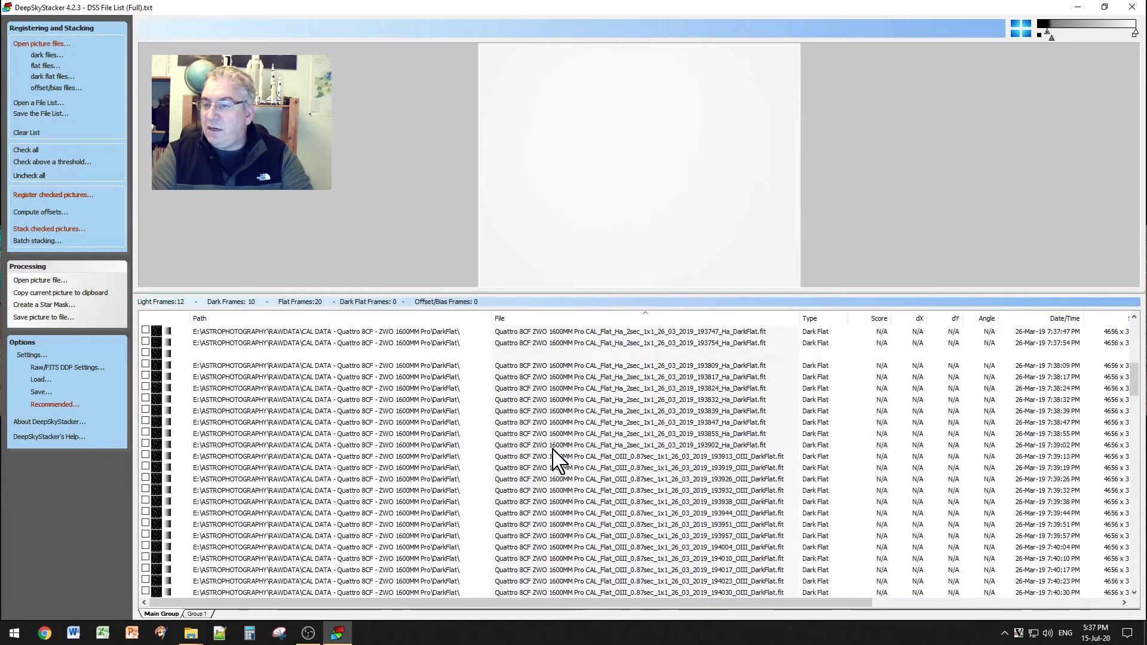
pyautogui.click(583, 514)
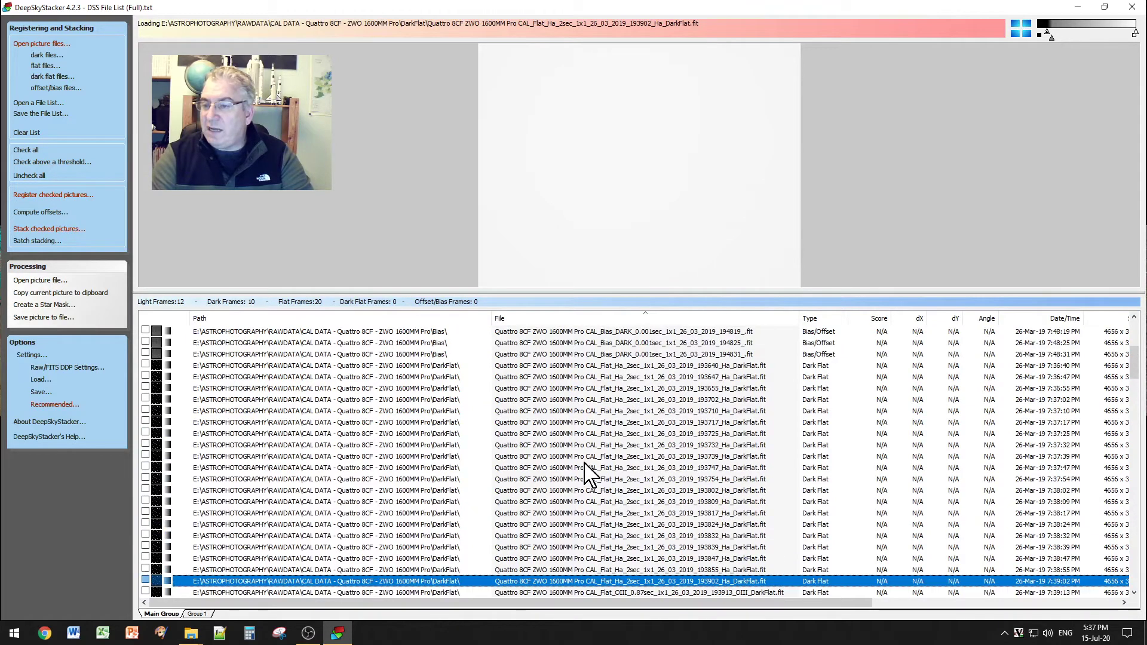
pyautogui.scroll(3, 584, 442)
pyautogui.keyDown('shift'); pyautogui.click(583, 401); pyautogui.keyUp('shift')
pyautogui.rightClick(592, 412)
pyautogui.click(616, 439)
# Step: Check the 20 bias frames
pyautogui.scroll(3, 607, 478)
pyautogui.click(610, 490)
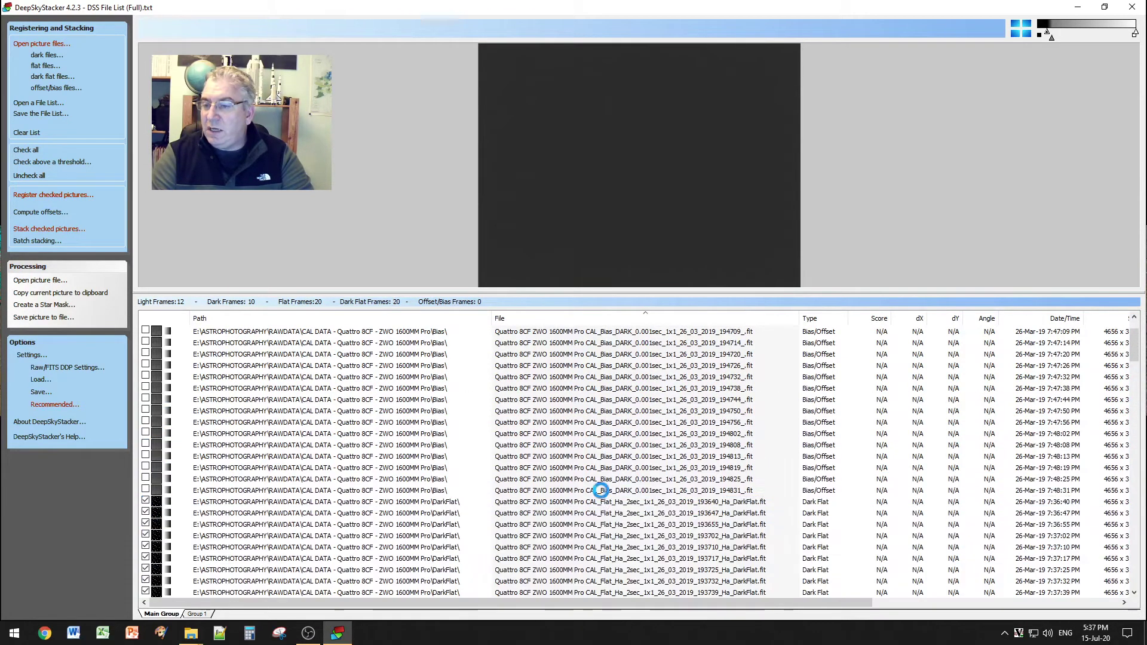
pyautogui.scroll(2, 589, 445)
pyautogui.keyDown('shift'); pyautogui.click(559, 333); pyautogui.keyUp('shift')
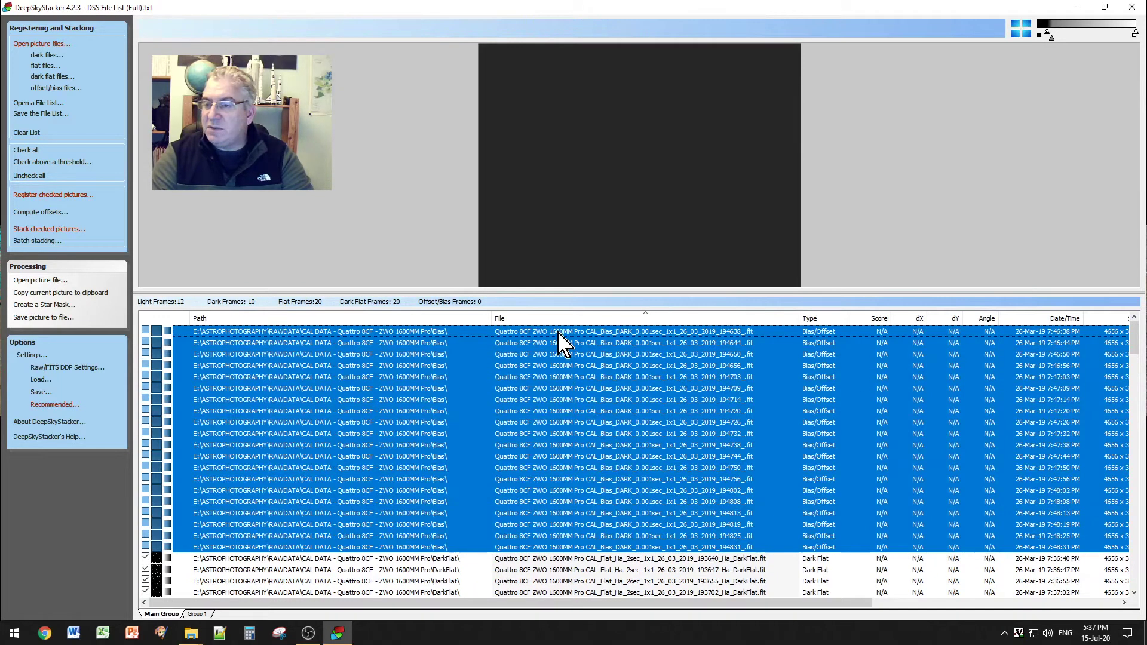
pyautogui.rightClick(558, 335)
pyautogui.click(595, 358)
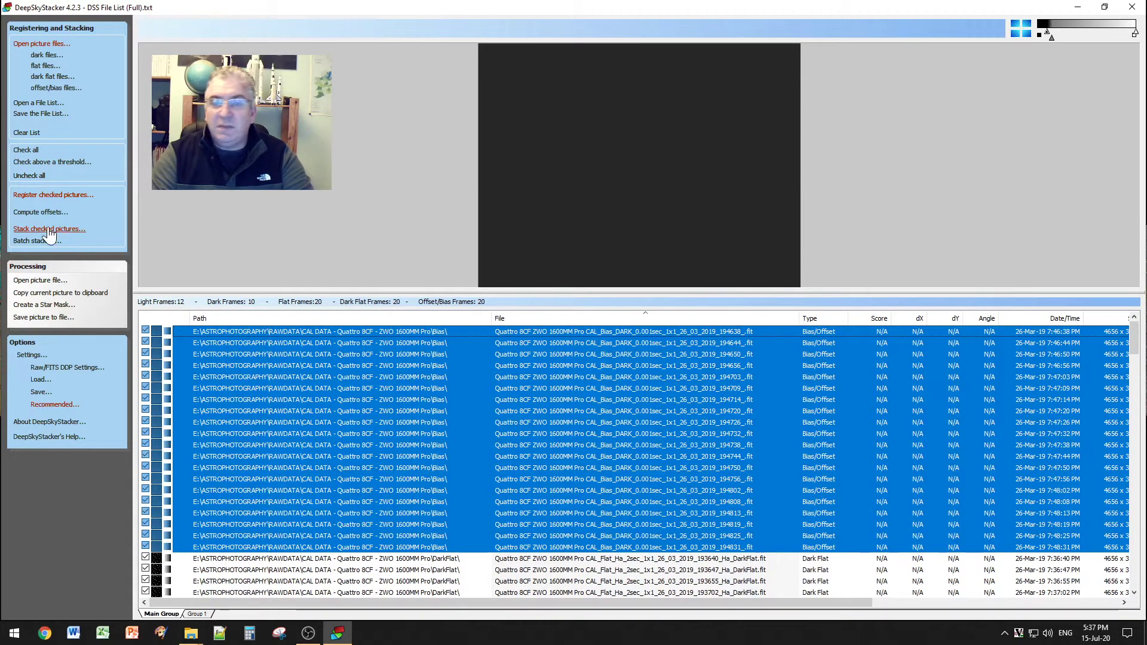
# Step: Register and stack the checked Ha frames with hot pixel detection and stacking after registration enabled
pyautogui.click(35, 197)
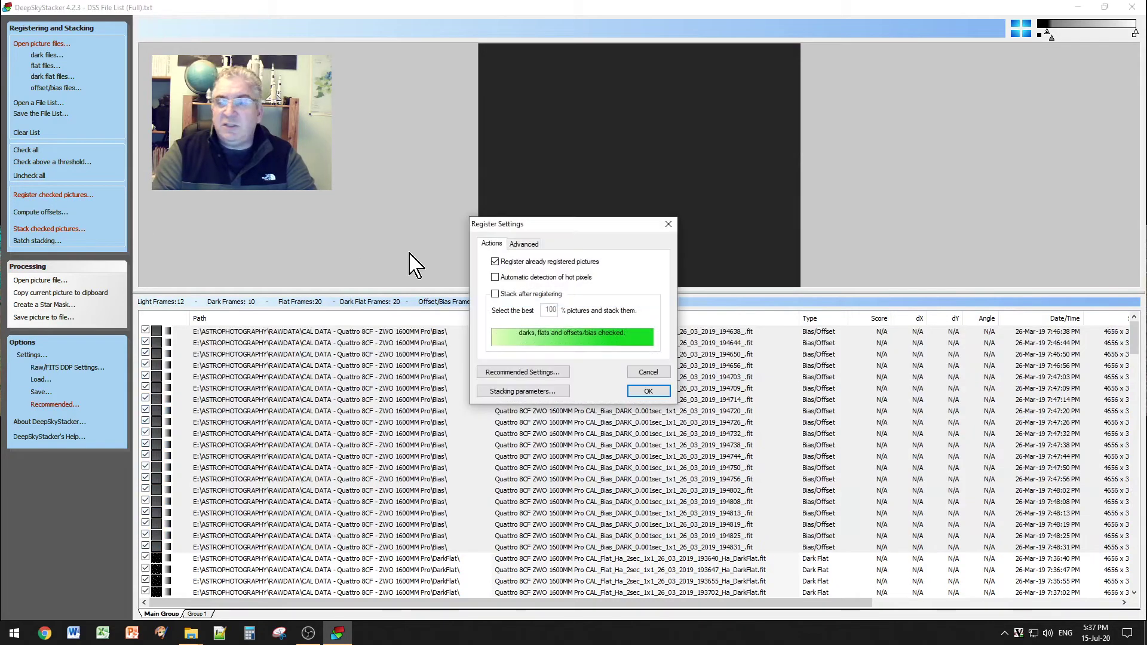
pyautogui.click(495, 277)
pyautogui.click(495, 294)
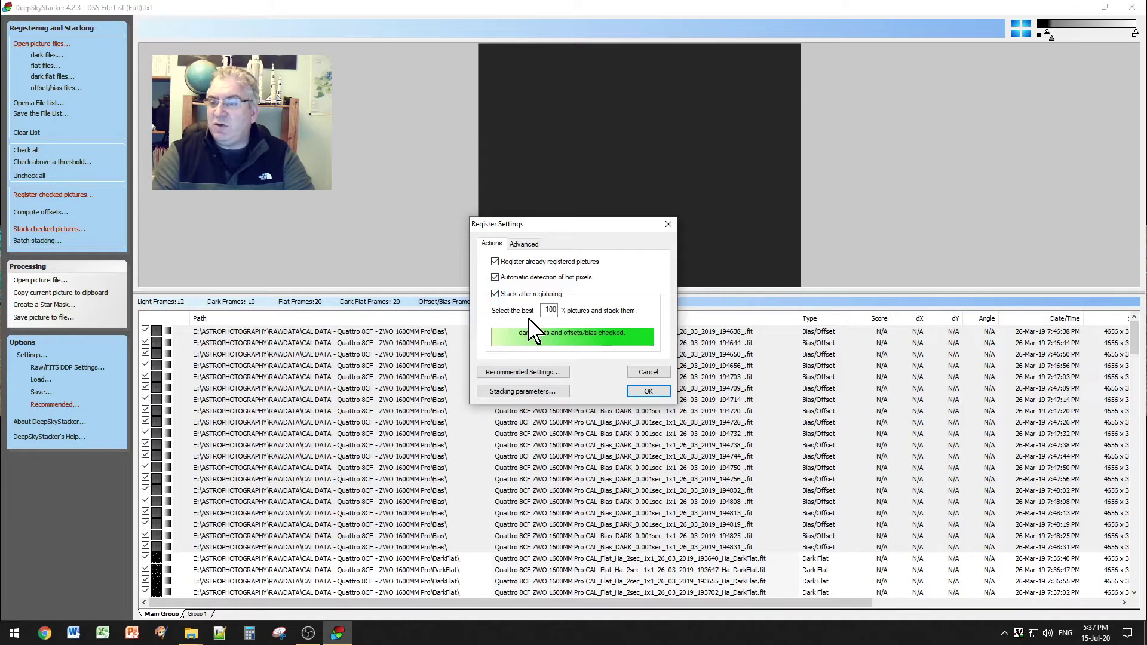
pyautogui.click(649, 391)
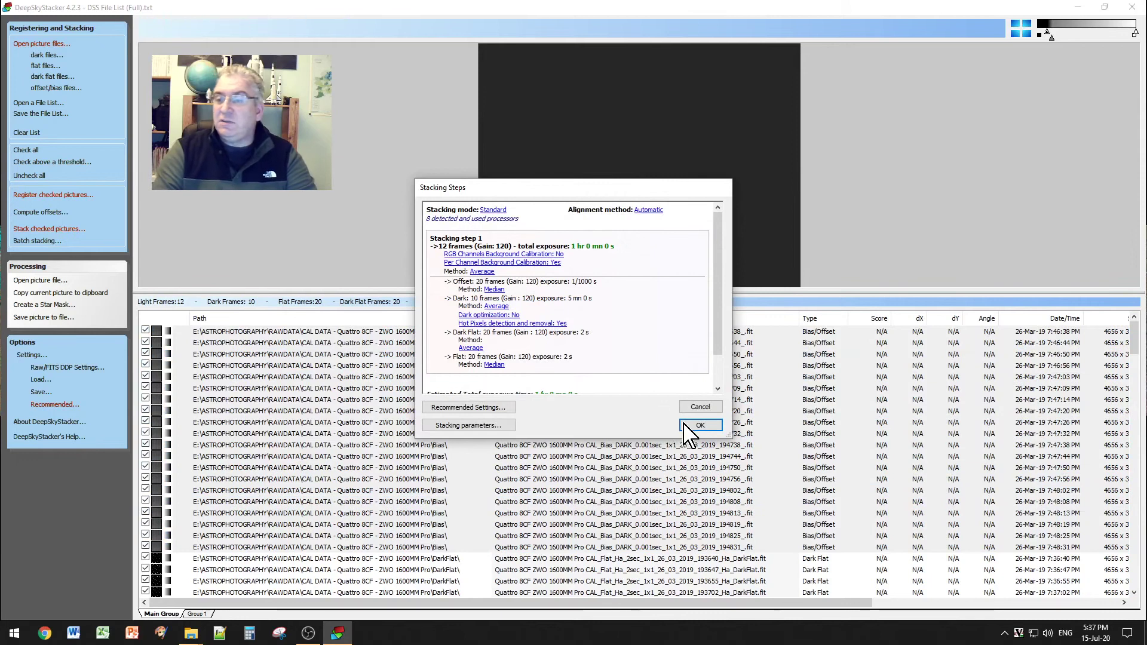
pyautogui.click(694, 435)
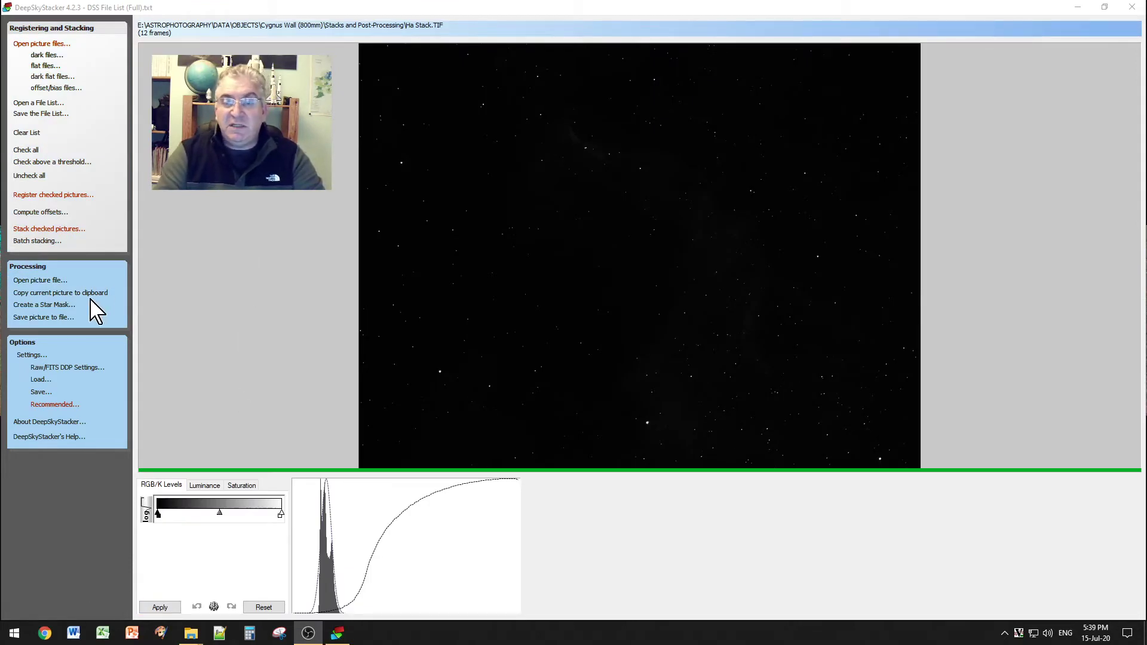
# Step: Save the stacked image as the 32-bit TIFF 'Ha Stack.TIF'
pyautogui.click(34, 319)
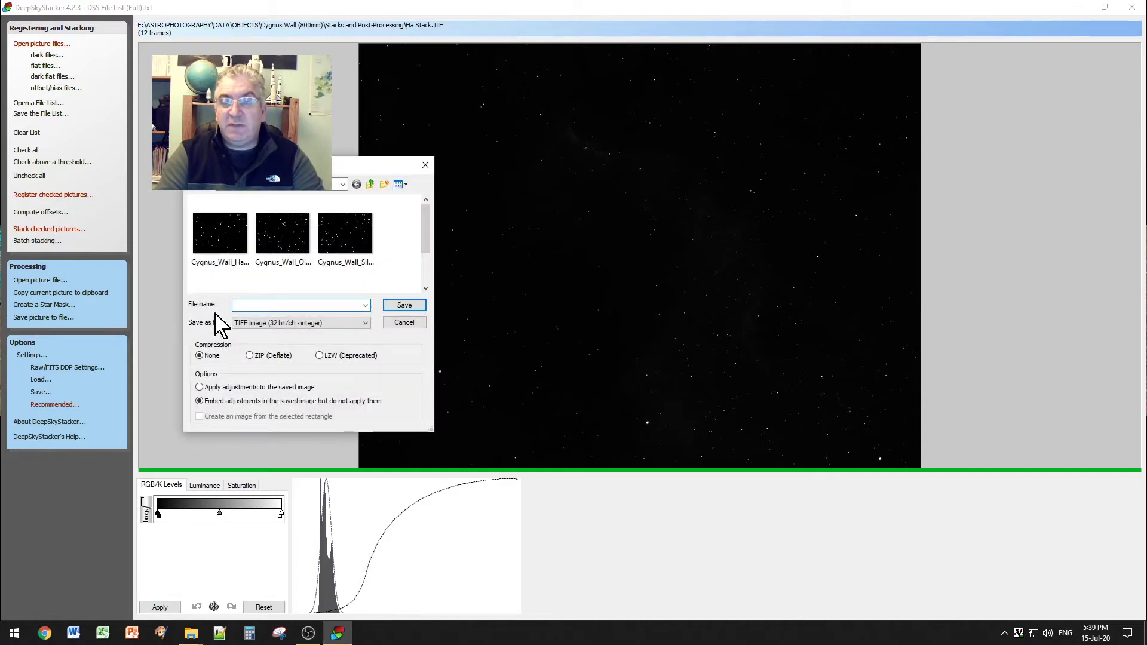
pyautogui.write('Ha Stack')
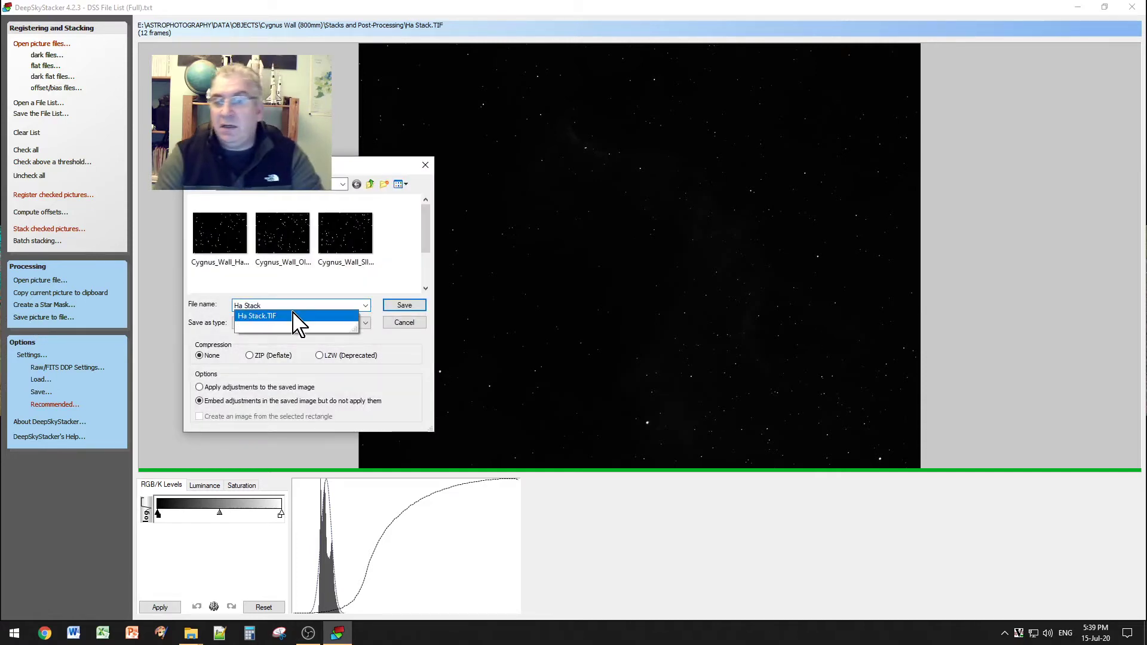
pyautogui.click(403, 305)
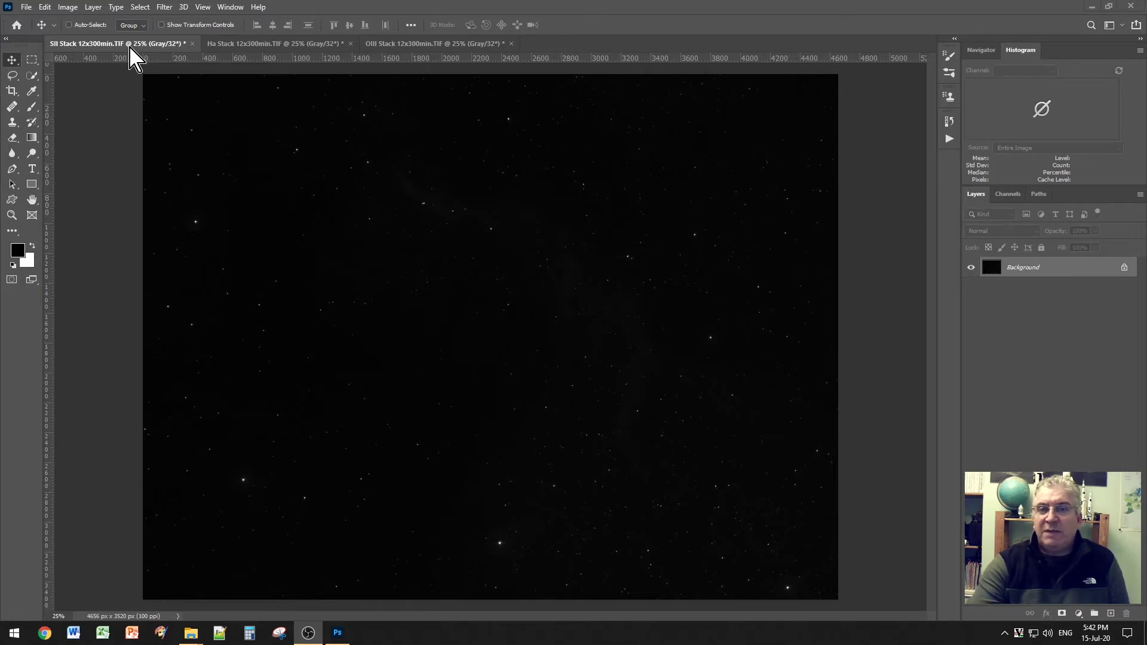
pyautogui.click(263, 45)
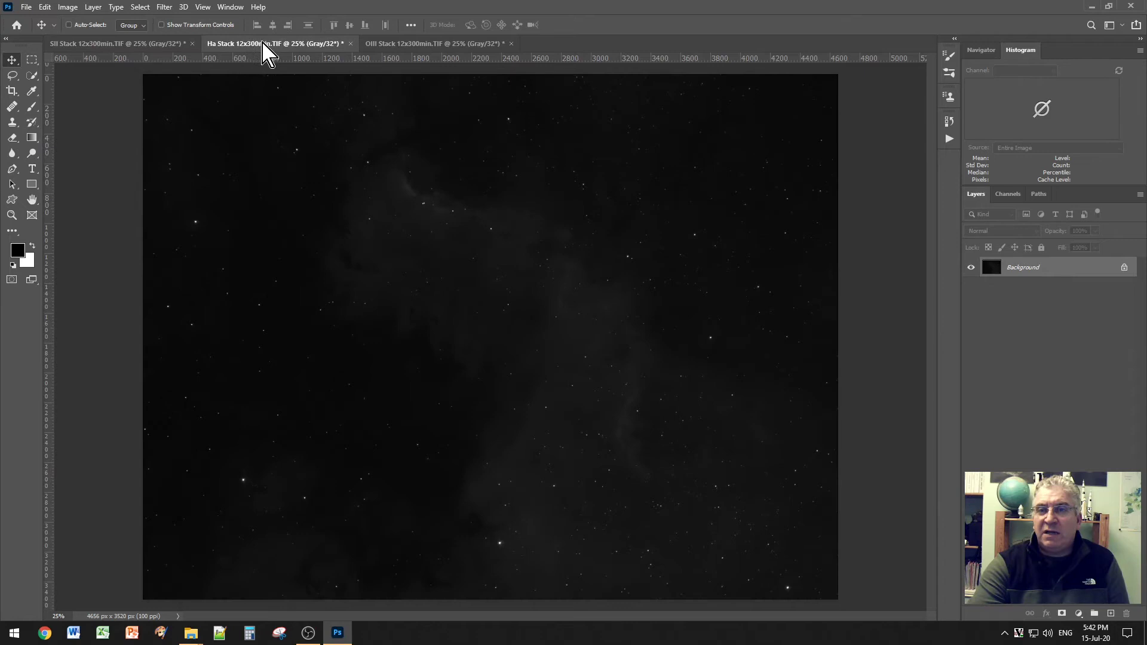
pyautogui.click(430, 45)
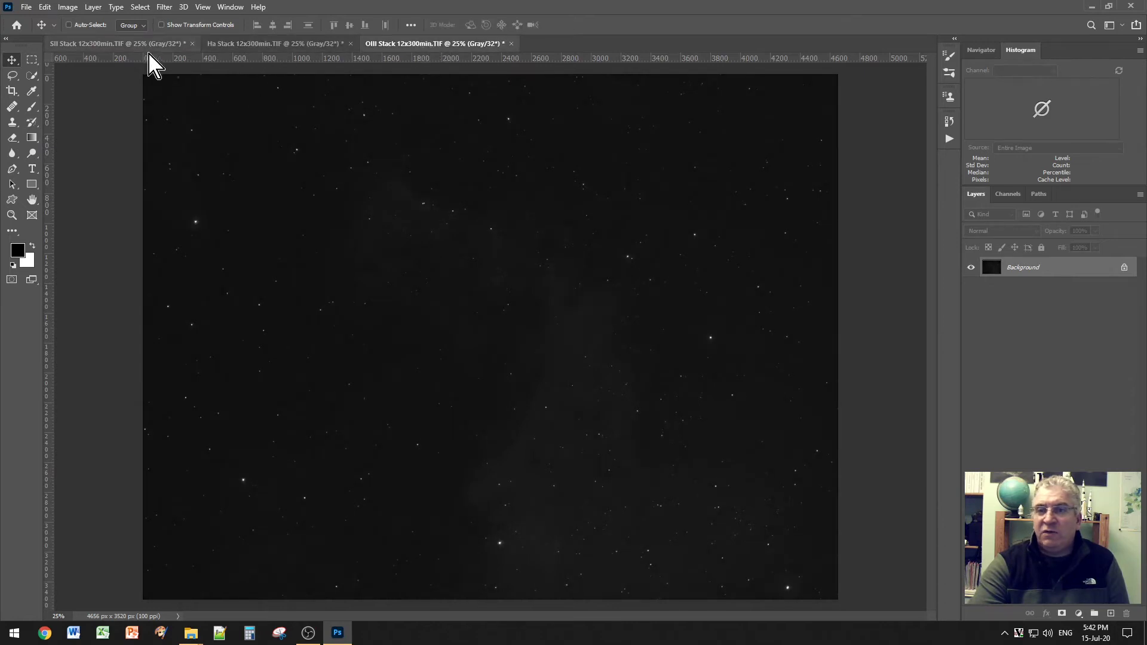
pyautogui.click(115, 45)
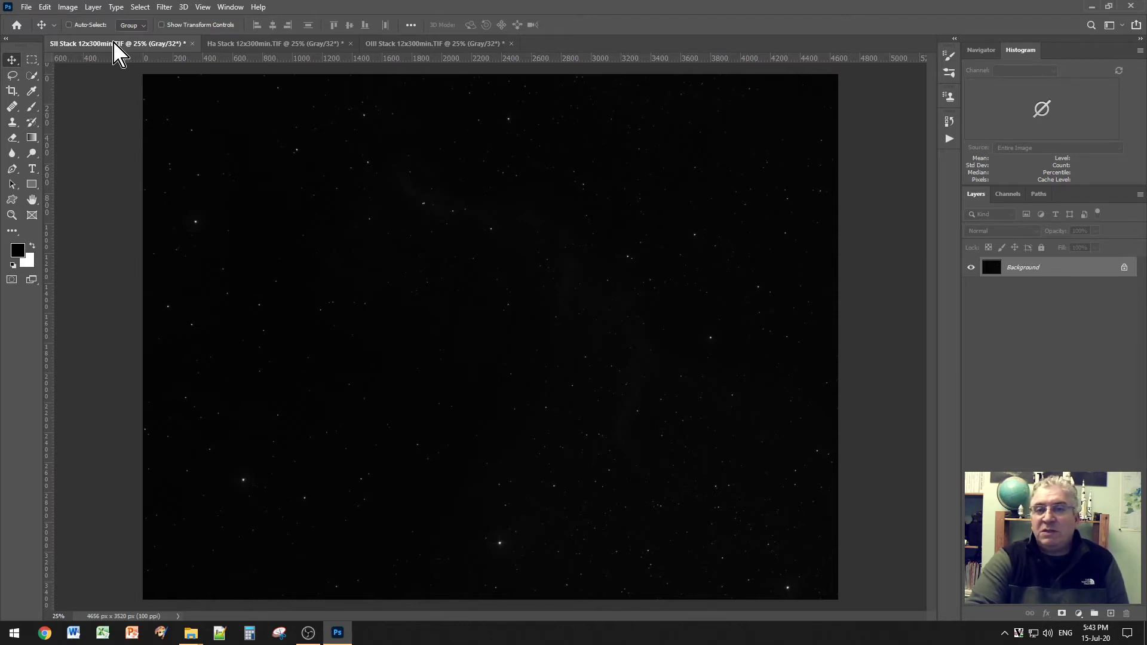
pyautogui.click(67, 8)
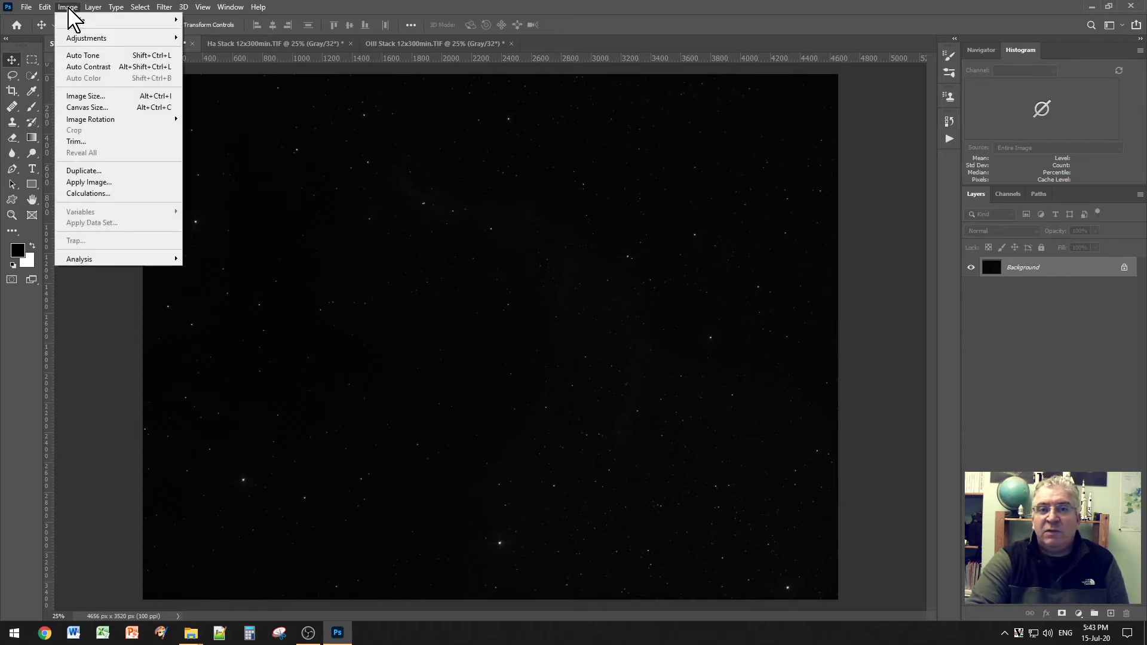
# Step: Apply Levels to the SII stack with the midtone slider at 5.65
pyautogui.moveTo(91, 40)
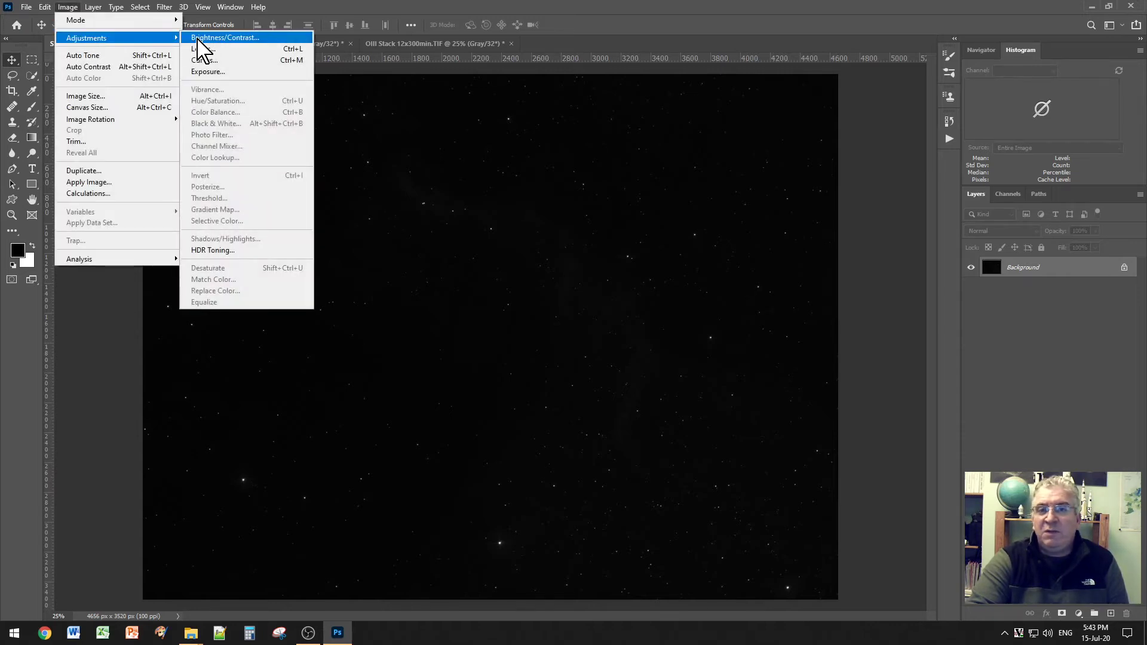
pyautogui.click(211, 50)
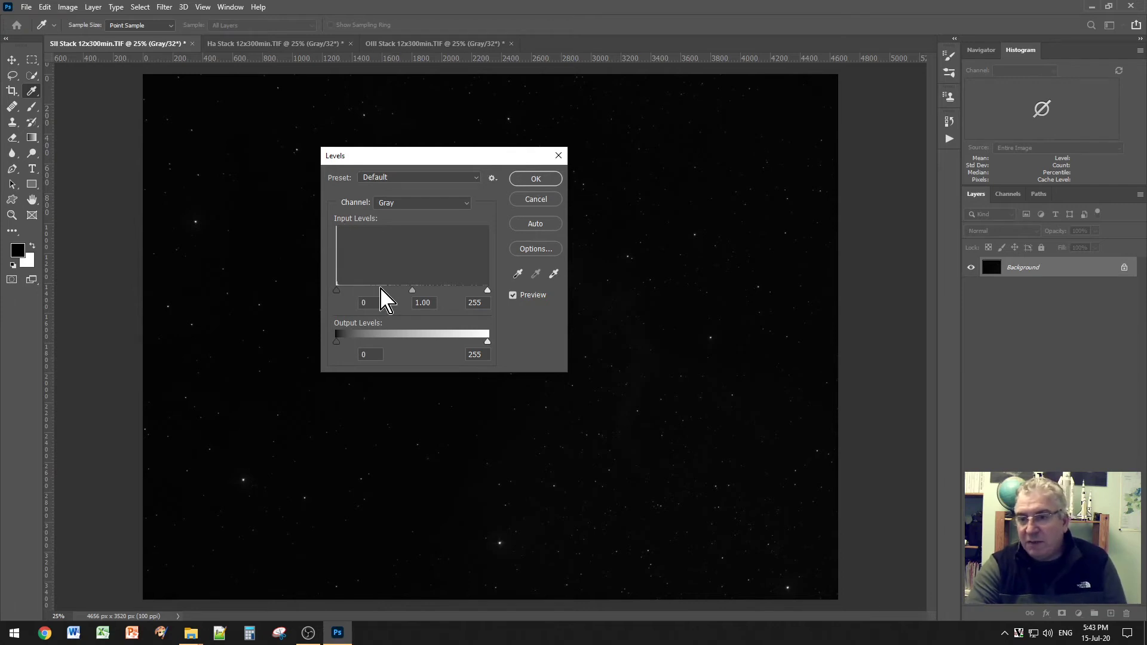
pyautogui.moveTo(413, 291); pyautogui.dragTo(341, 291)
pyautogui.moveTo(410, 157); pyautogui.dragTo(561, 253)
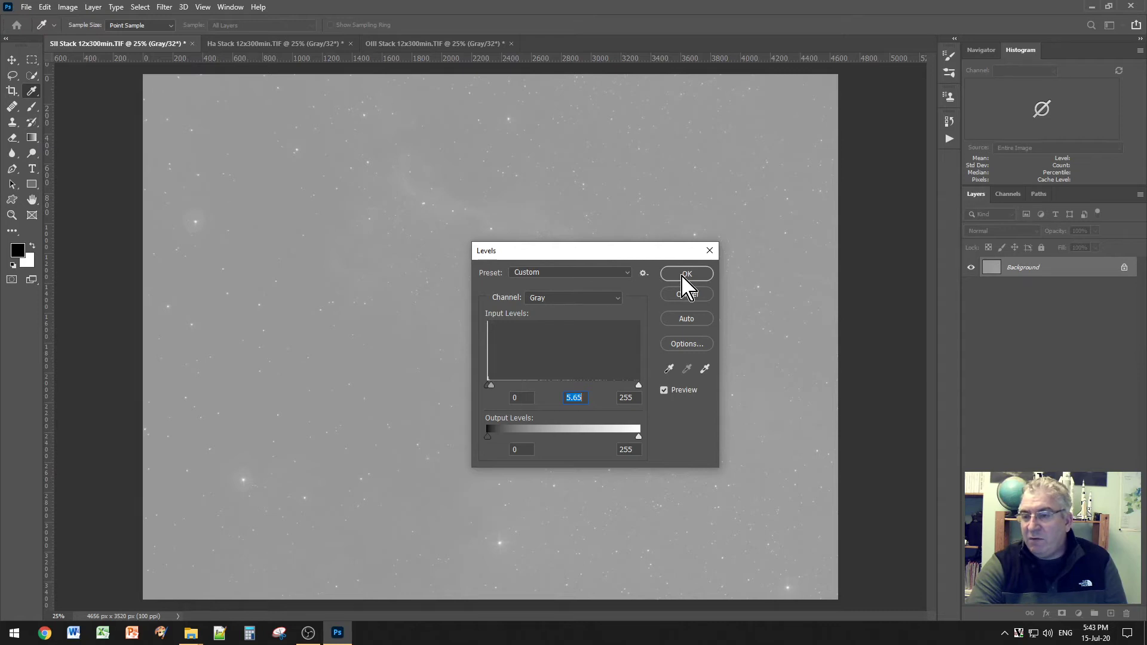
pyautogui.click(685, 282)
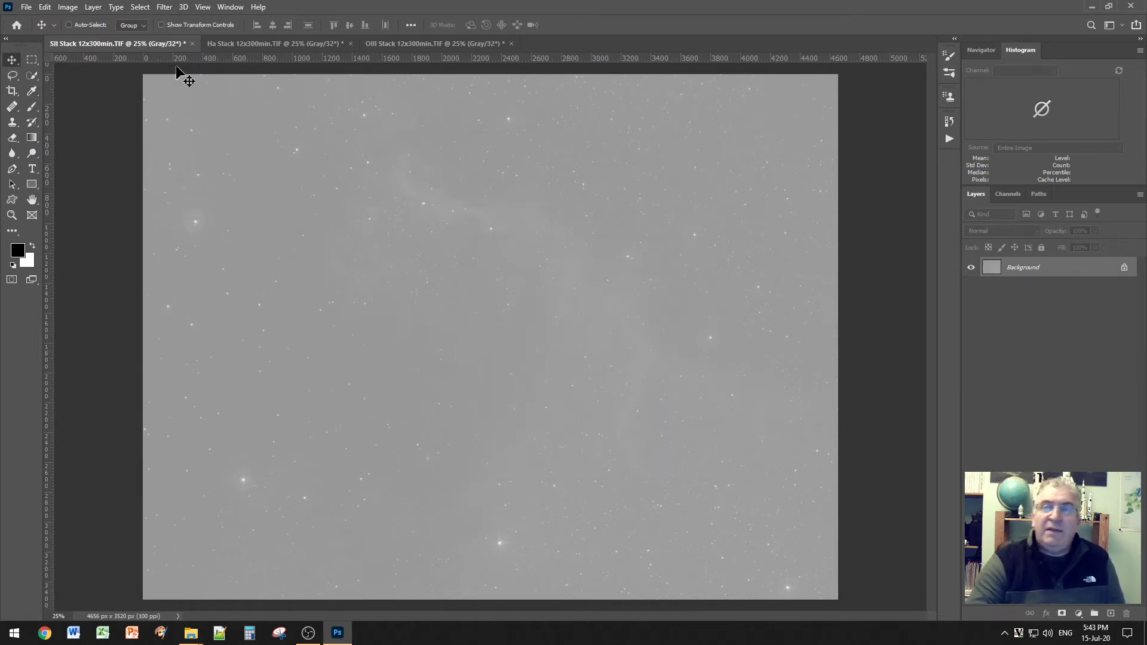
# Step: Convert the SII stack to 16-bit, trying Exposure and Gamma before choosing Equalize Histogram toning
pyautogui.click(67, 7)
pyautogui.moveTo(76, 20)
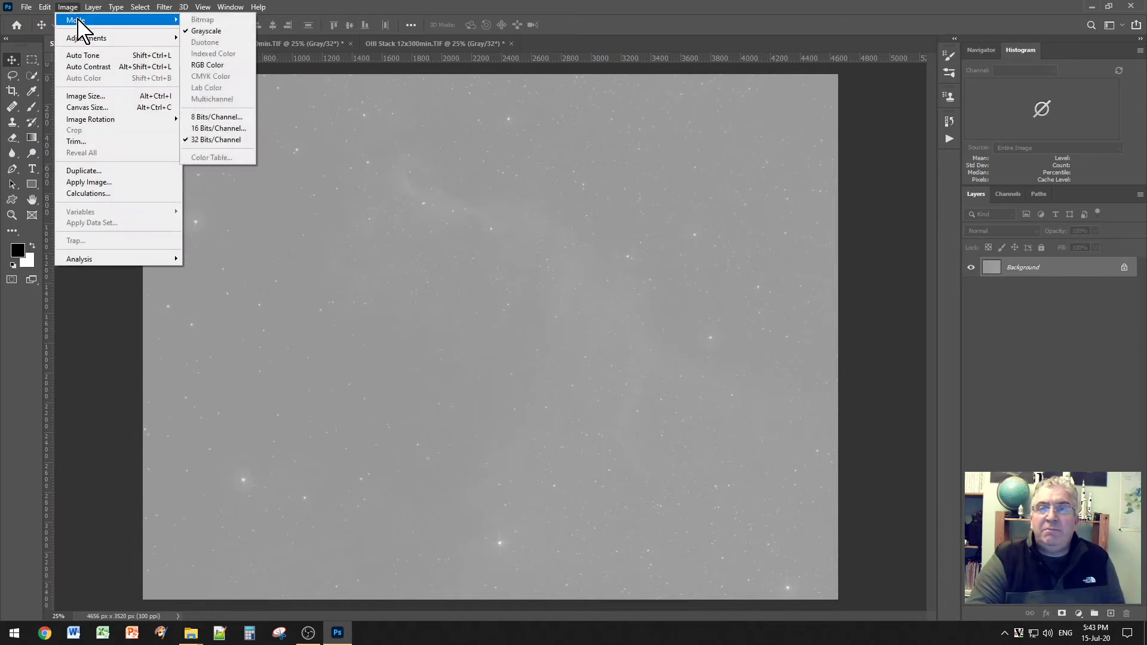
pyautogui.click(218, 128)
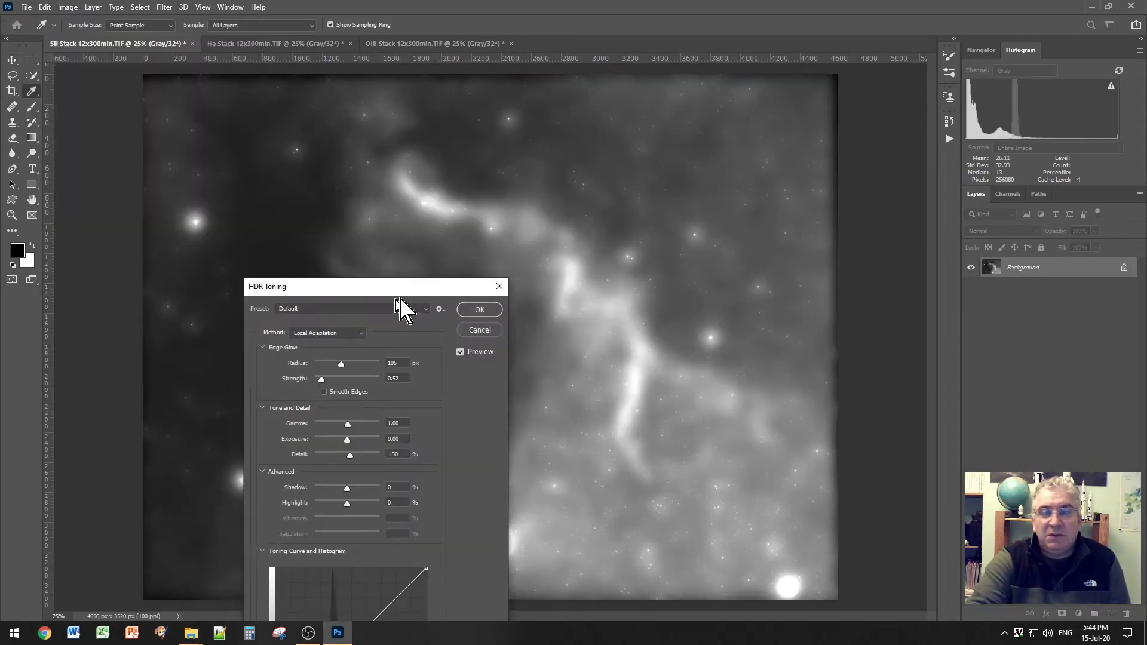
pyautogui.moveTo(412, 292); pyautogui.dragTo(461, 113)
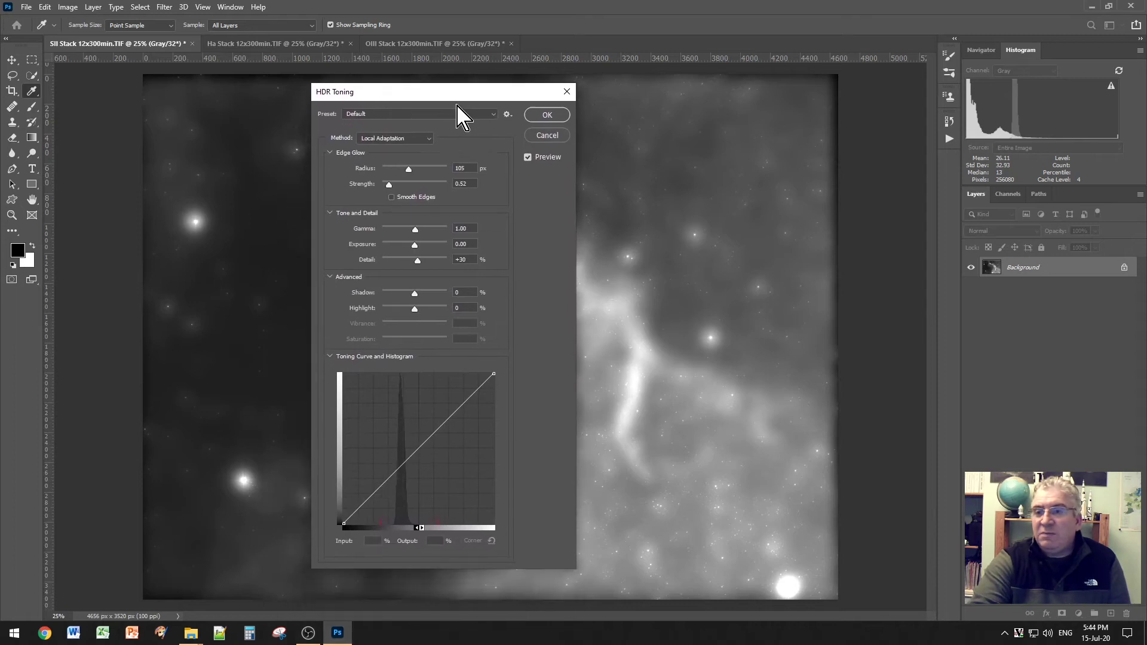
pyautogui.click(430, 140)
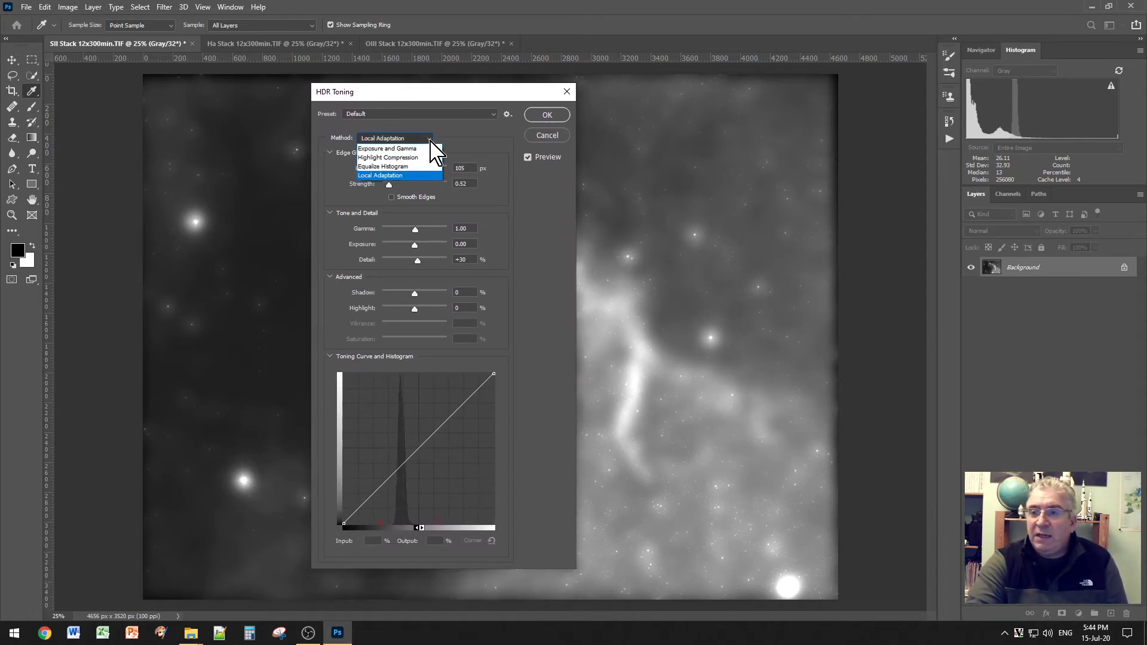
pyautogui.click(412, 148)
pyautogui.moveTo(416, 94); pyautogui.dragTo(438, 114)
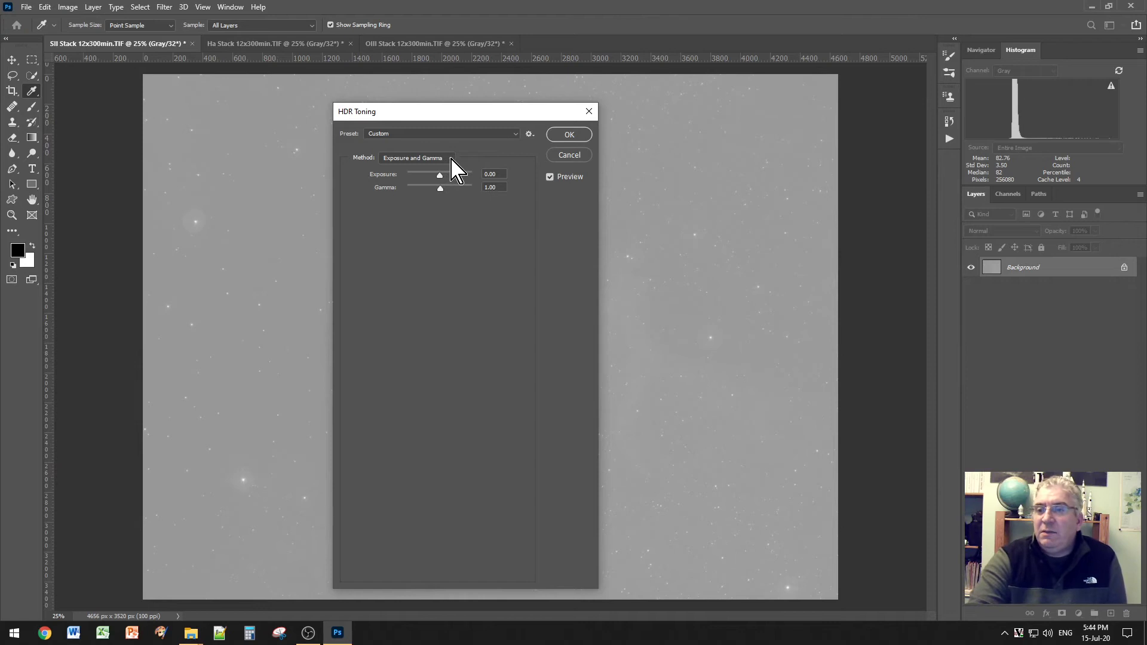
pyautogui.click(452, 159)
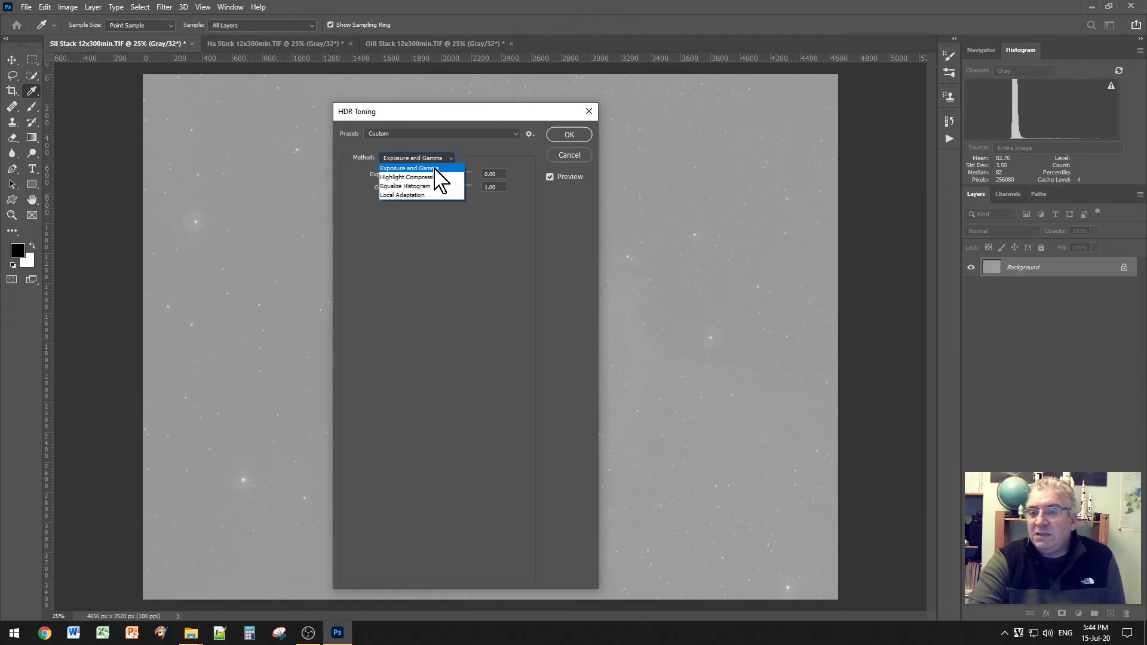
pyautogui.click(412, 189)
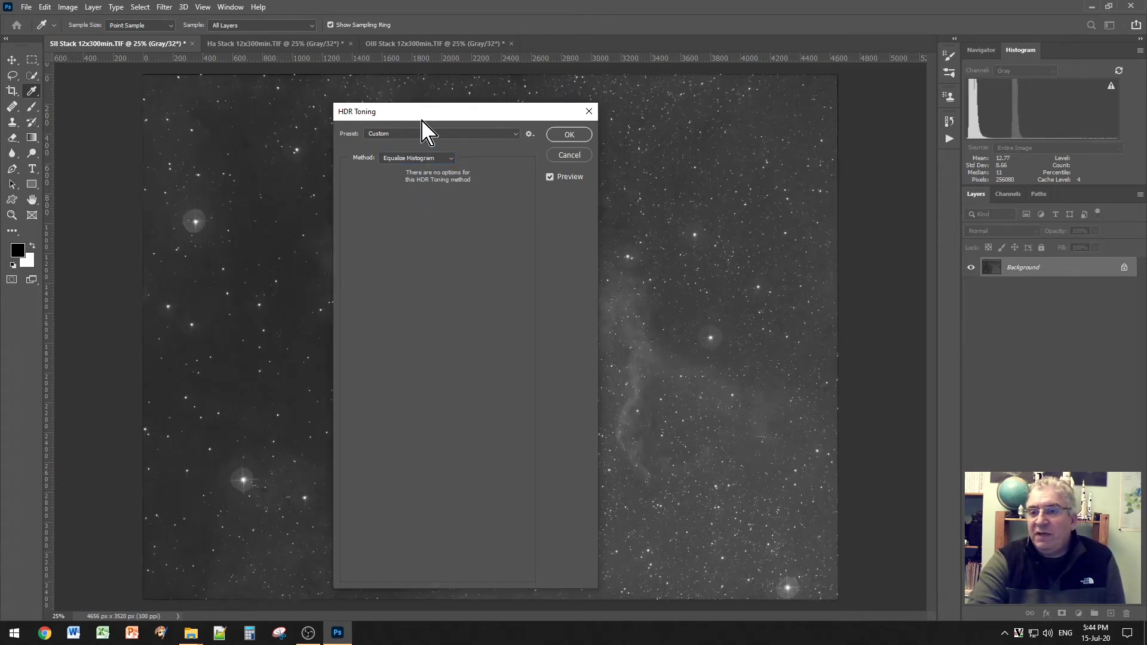
pyautogui.moveTo(422, 114); pyautogui.dragTo(161, 126)
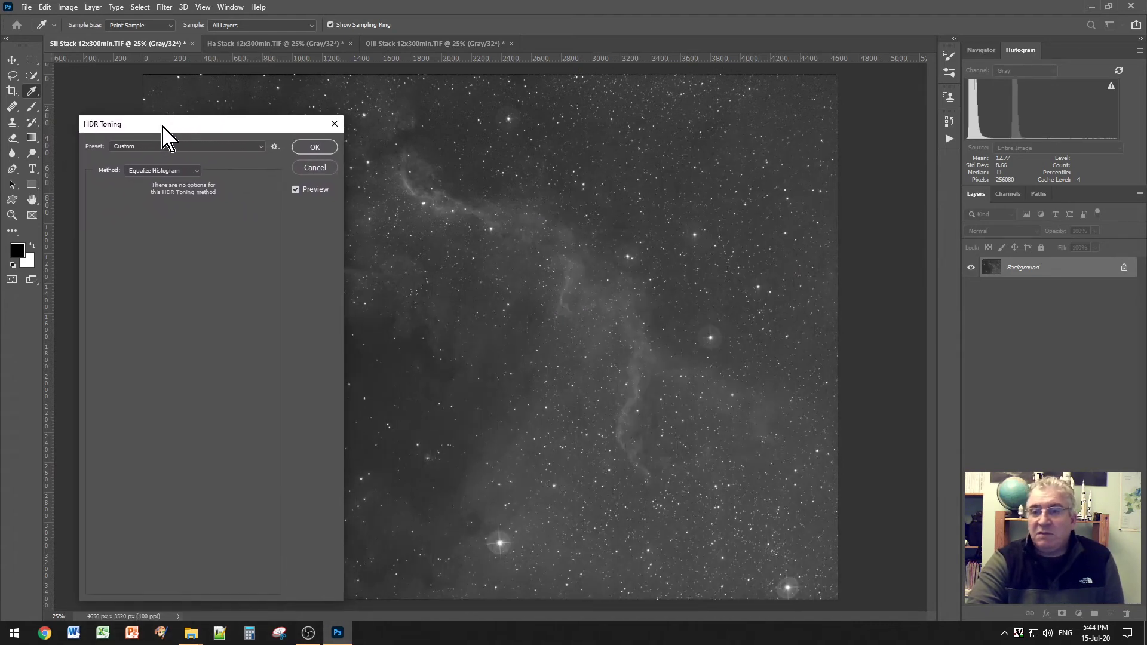
pyautogui.click(314, 148)
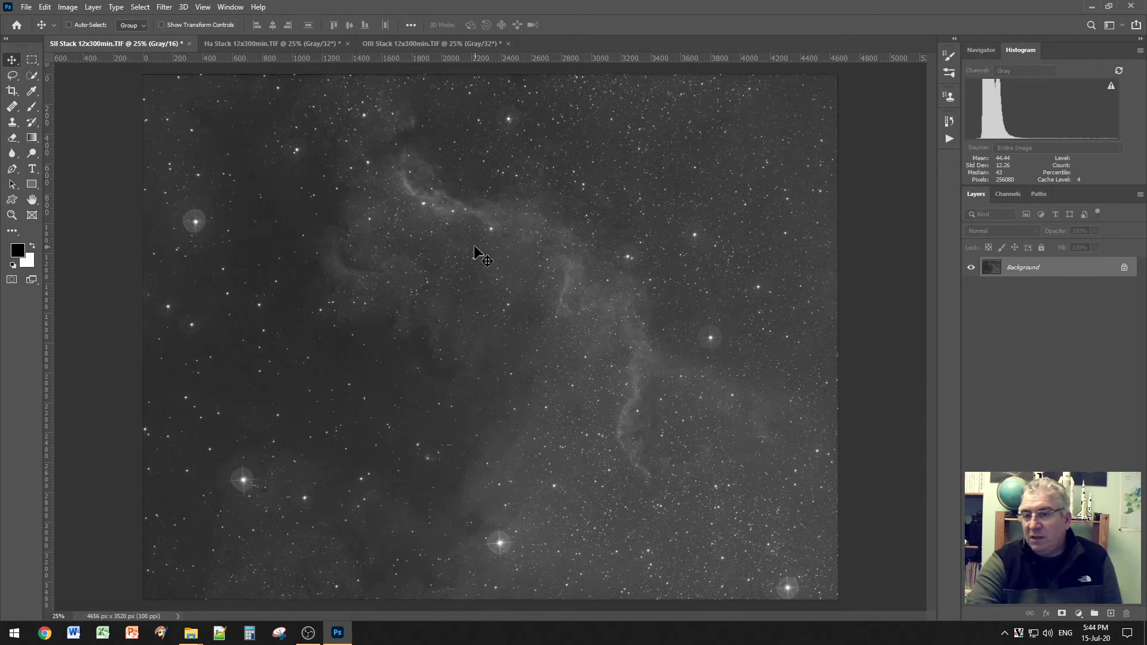
# Step: Brighten the Ha stack with Levels, setting the midtone to 1.61 and then boosting further
pyautogui.click(242, 43)
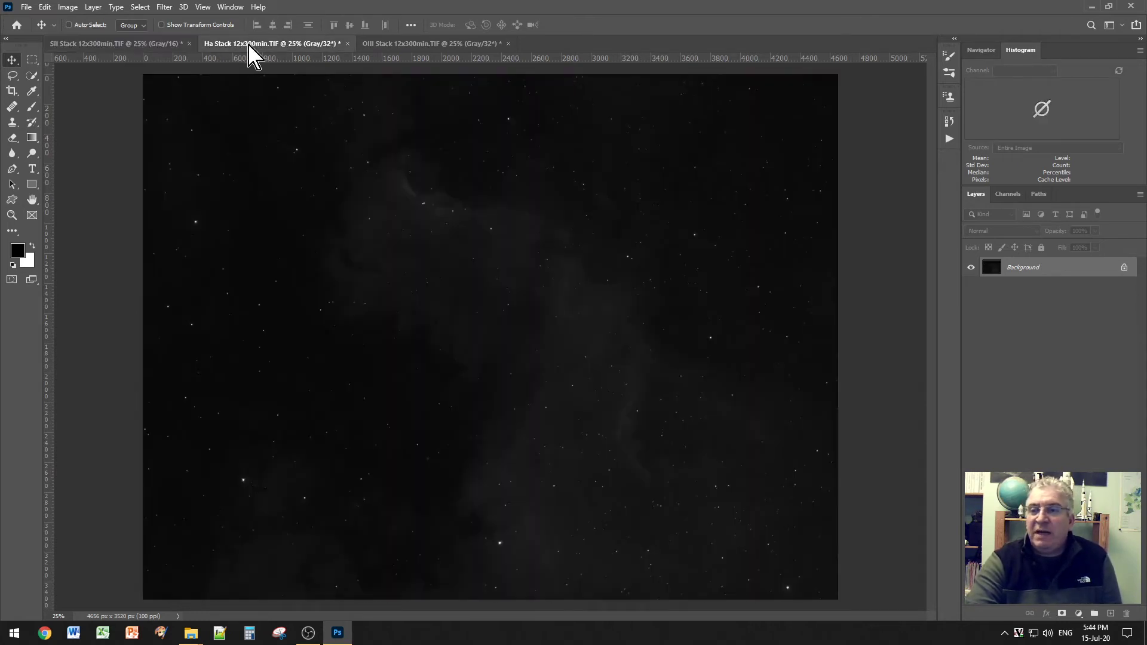
pyautogui.click(67, 9)
pyautogui.moveTo(83, 37)
pyautogui.click(215, 48)
pyautogui.doubleClick(574, 397)
pyautogui.write('1.61')
pyautogui.moveTo(515, 392); pyautogui.dragTo(492, 393)
pyautogui.click(687, 275)
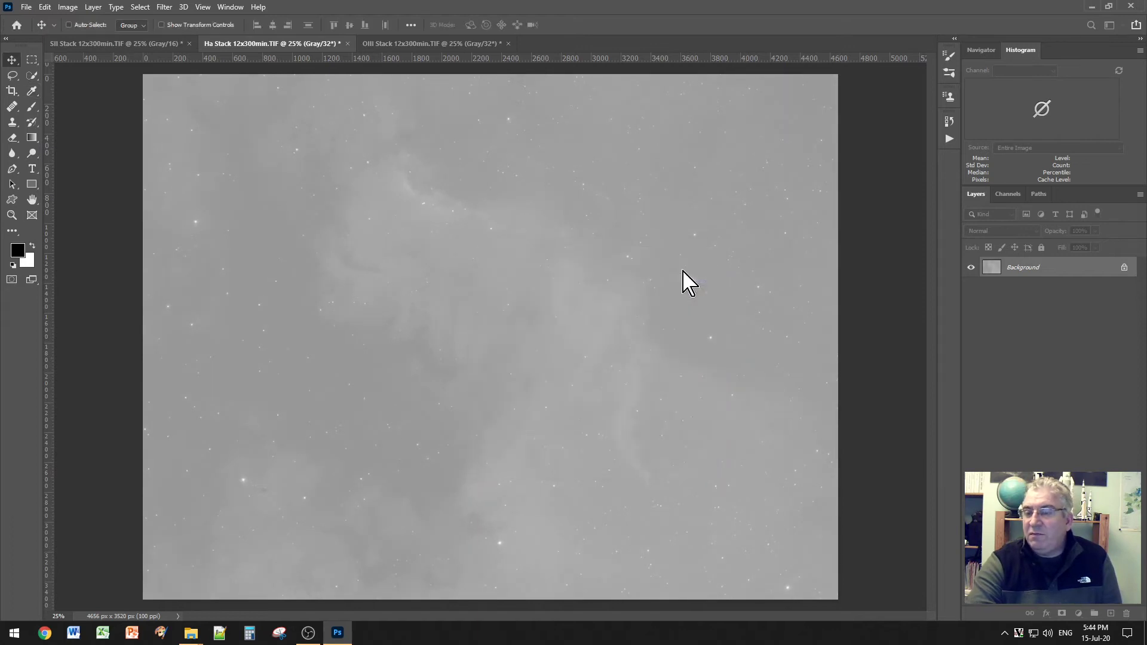
# Step: Convert the Ha stack to 16 bits per channel using Equalize Histogram toning
pyautogui.click(70, 7)
pyautogui.moveTo(119, 20)
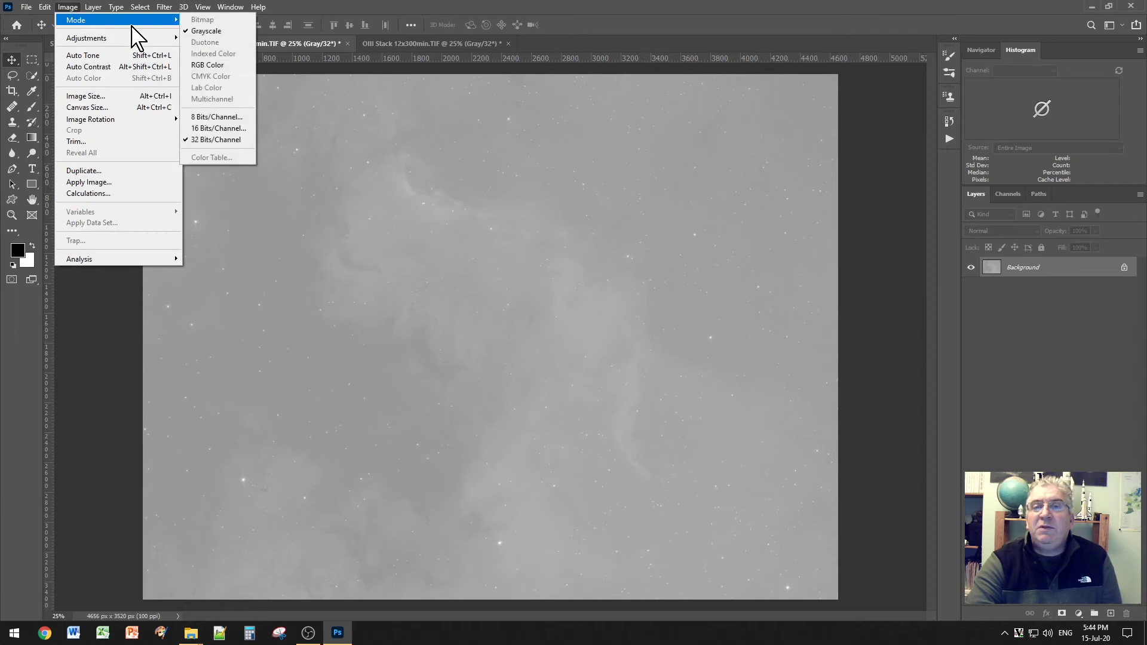
pyautogui.click(211, 128)
pyautogui.click(158, 171)
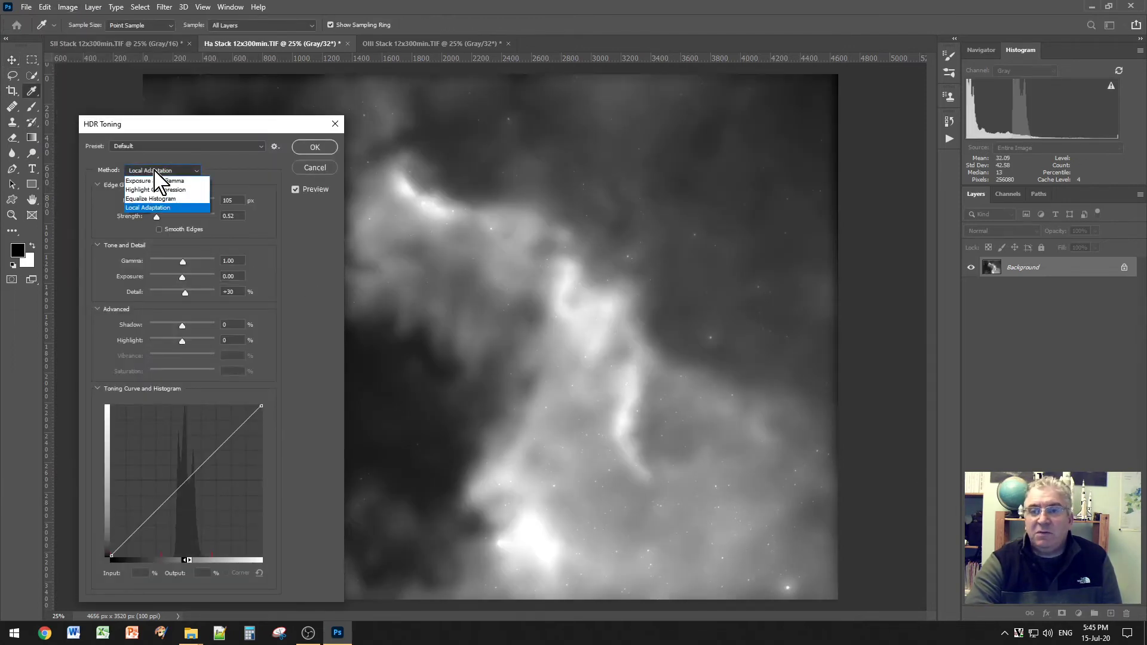
pyautogui.click(156, 199)
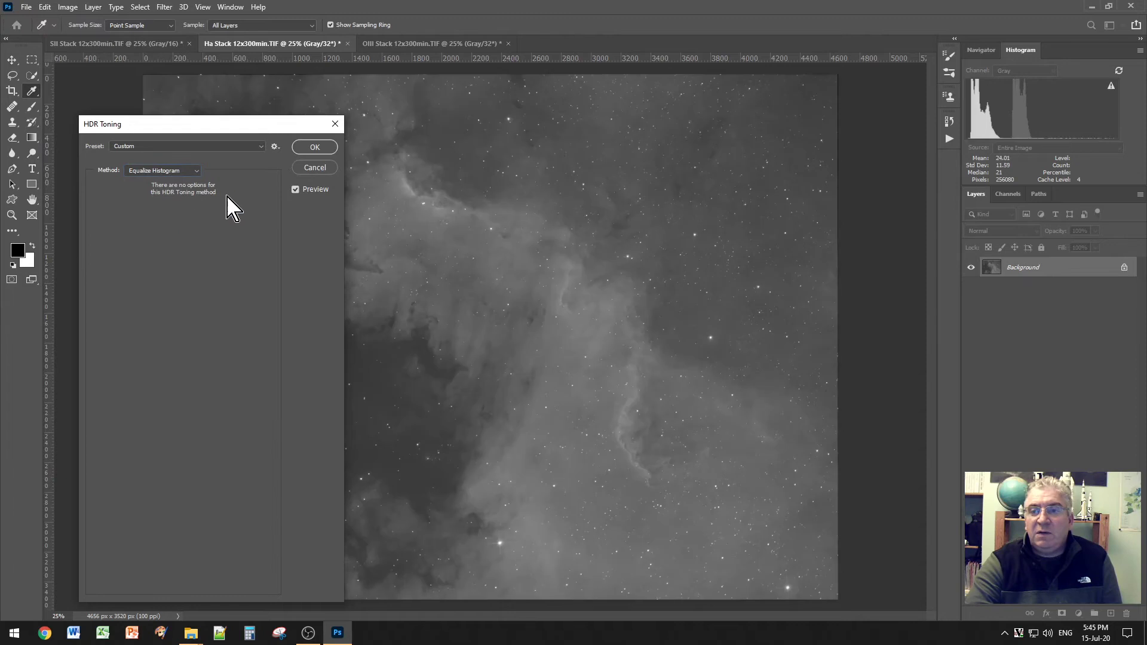
pyautogui.click(303, 151)
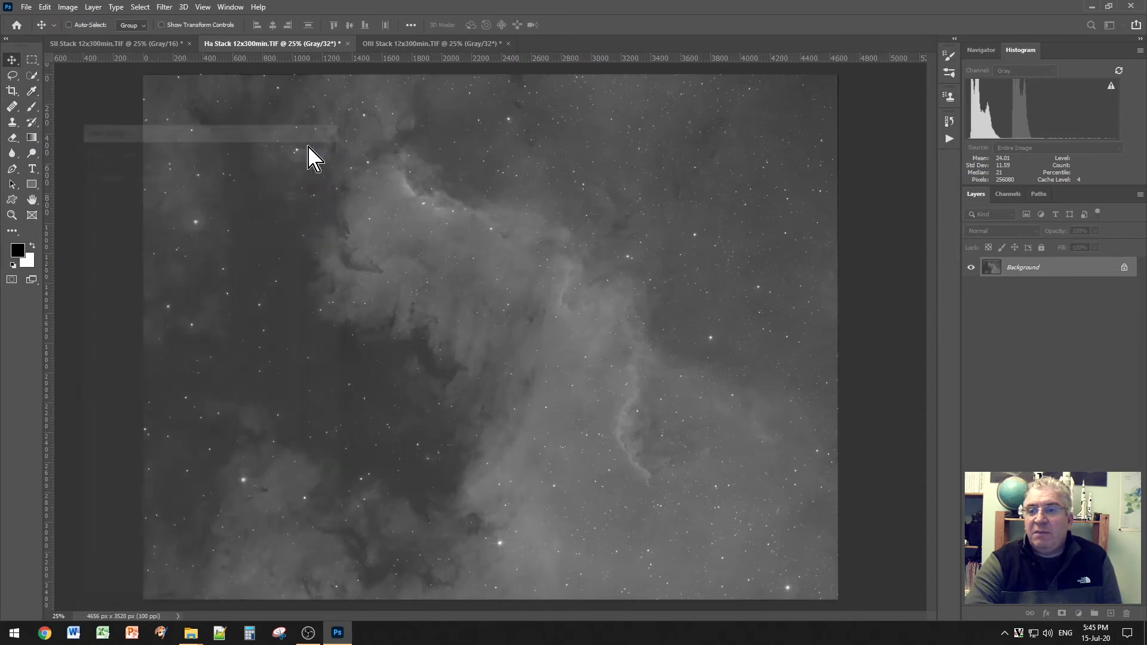
# Step: Brighten the OIII stack with Levels, raising the midtone to 5.39
pyautogui.click(407, 46)
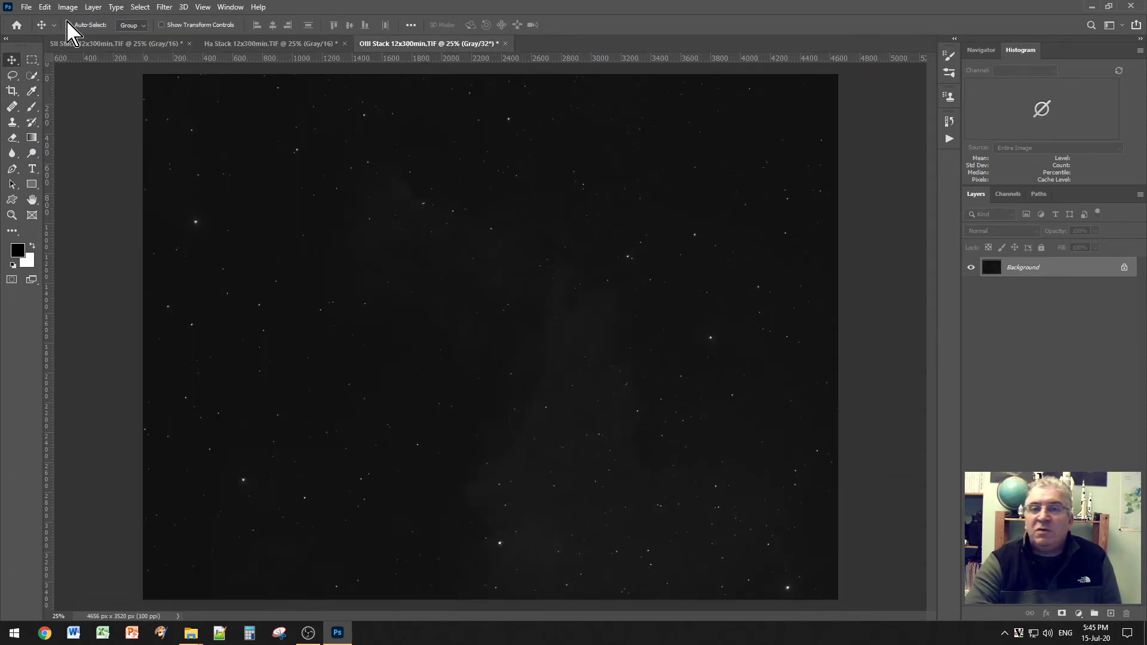
pyautogui.click(68, 8)
pyautogui.moveTo(146, 44)
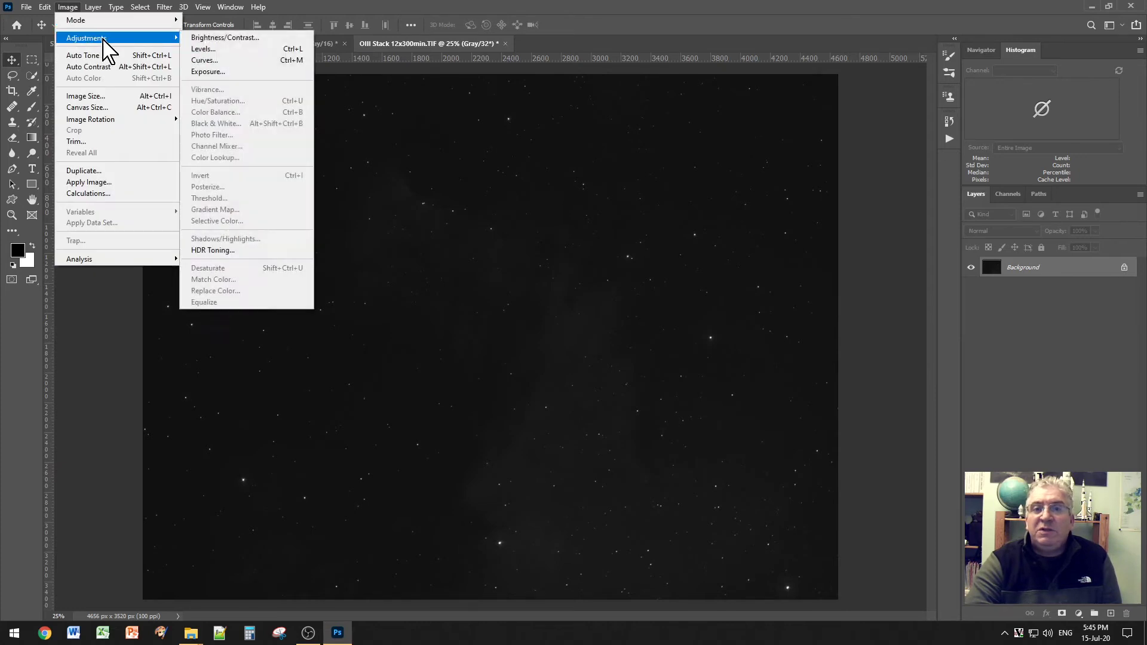
pyautogui.click(201, 49)
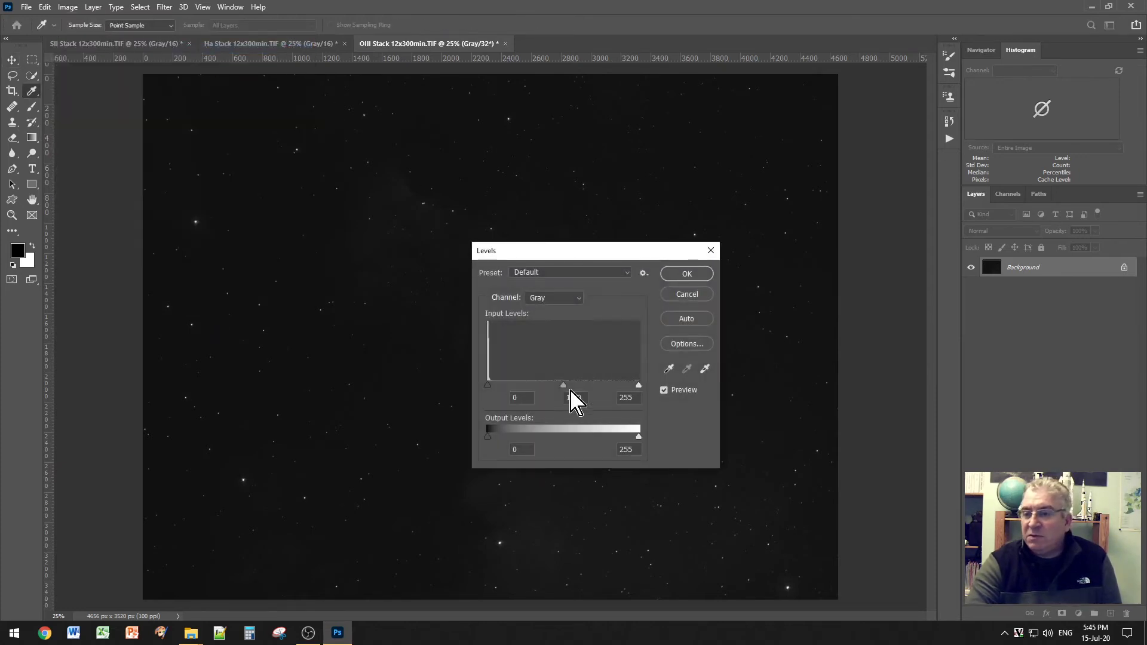
pyautogui.moveTo(566, 389); pyautogui.dragTo(494, 387)
pyautogui.click(695, 278)
# Step: Convert the OIII stack to 16 bits per channel using Equalize Histogram toning
pyautogui.click(68, 6)
pyautogui.moveTo(78, 19)
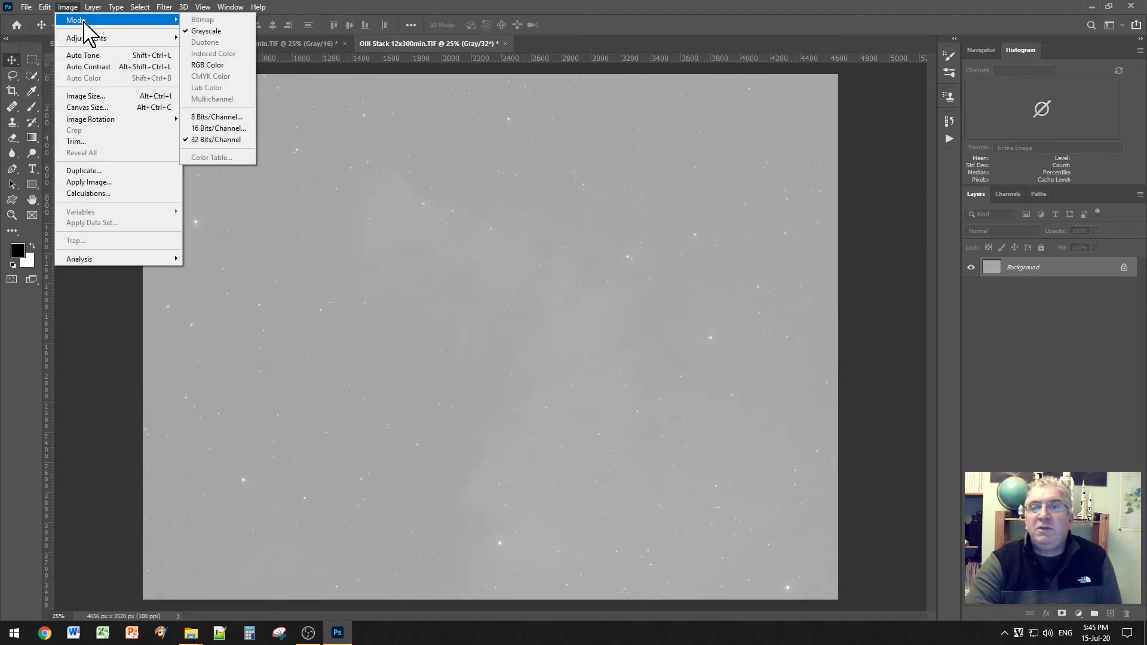
pyautogui.click(217, 128)
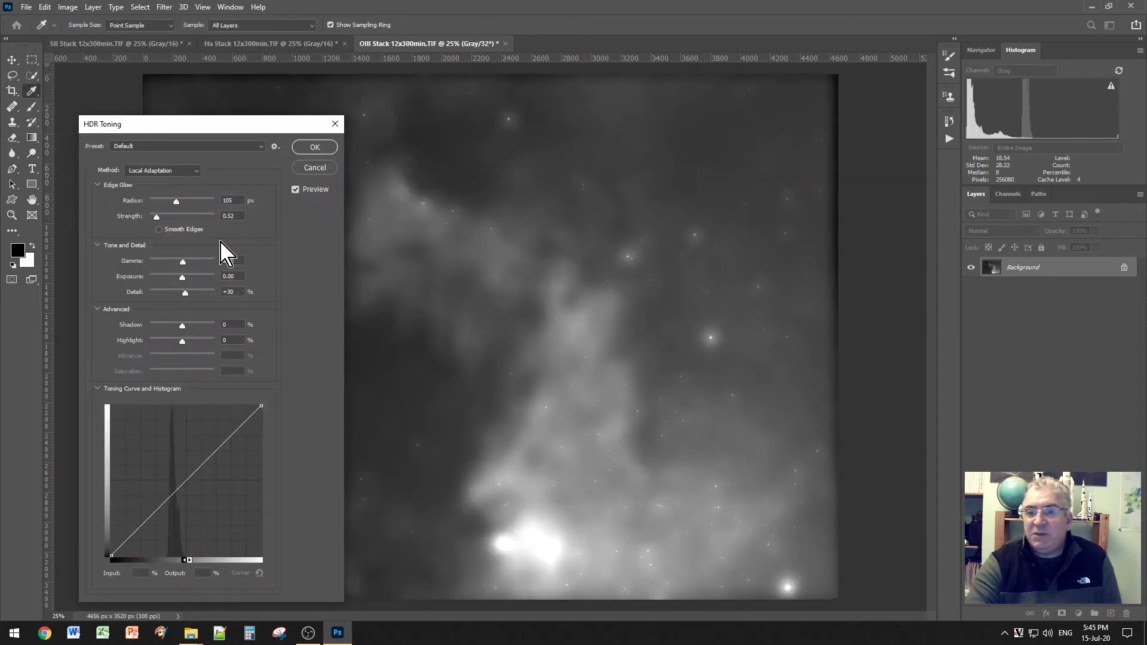
pyautogui.click(158, 171)
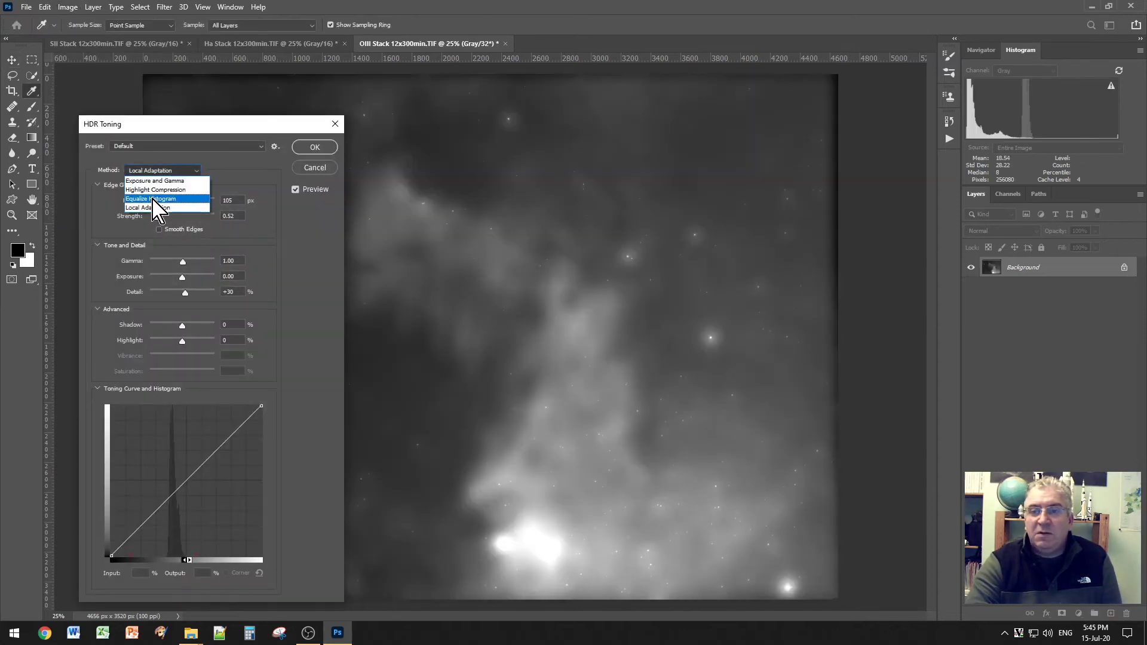
pyautogui.click(156, 198)
pyautogui.click(314, 148)
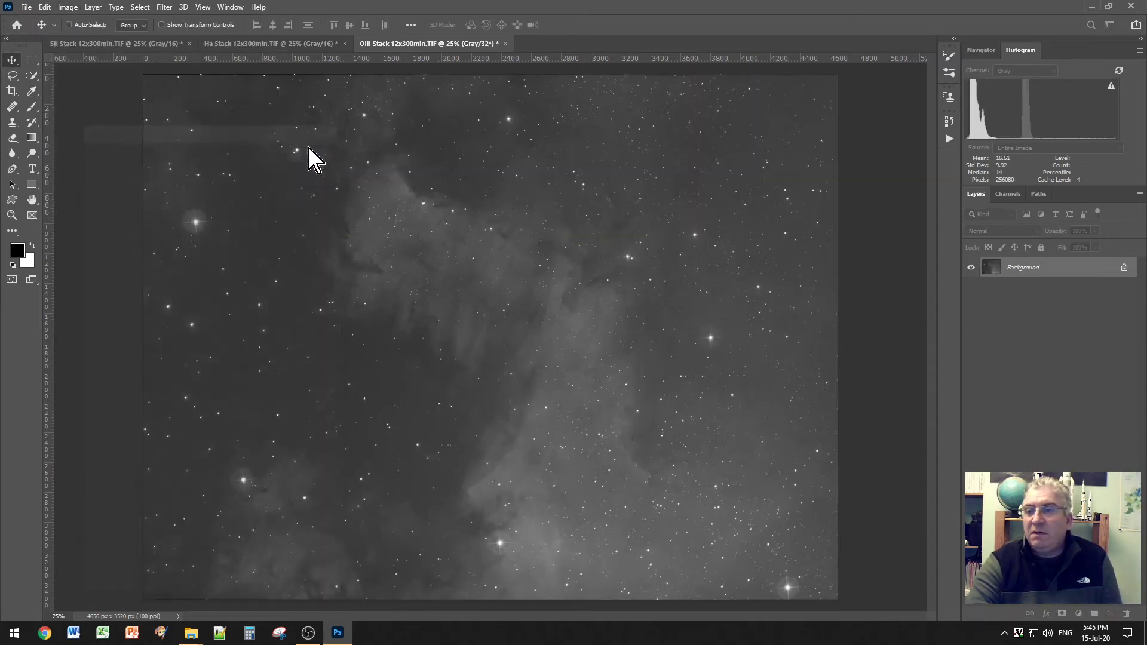
# Step: Switch between the SII and Ha stacks to compare them, finishing on SII
pyautogui.click(123, 47)
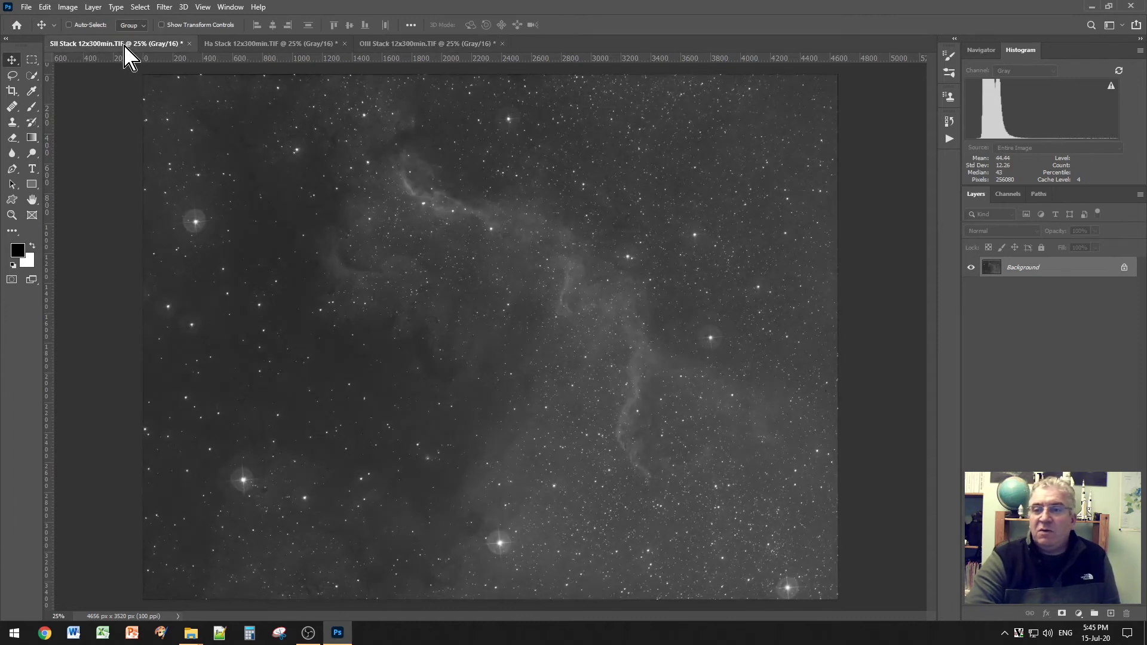
pyautogui.click(235, 44)
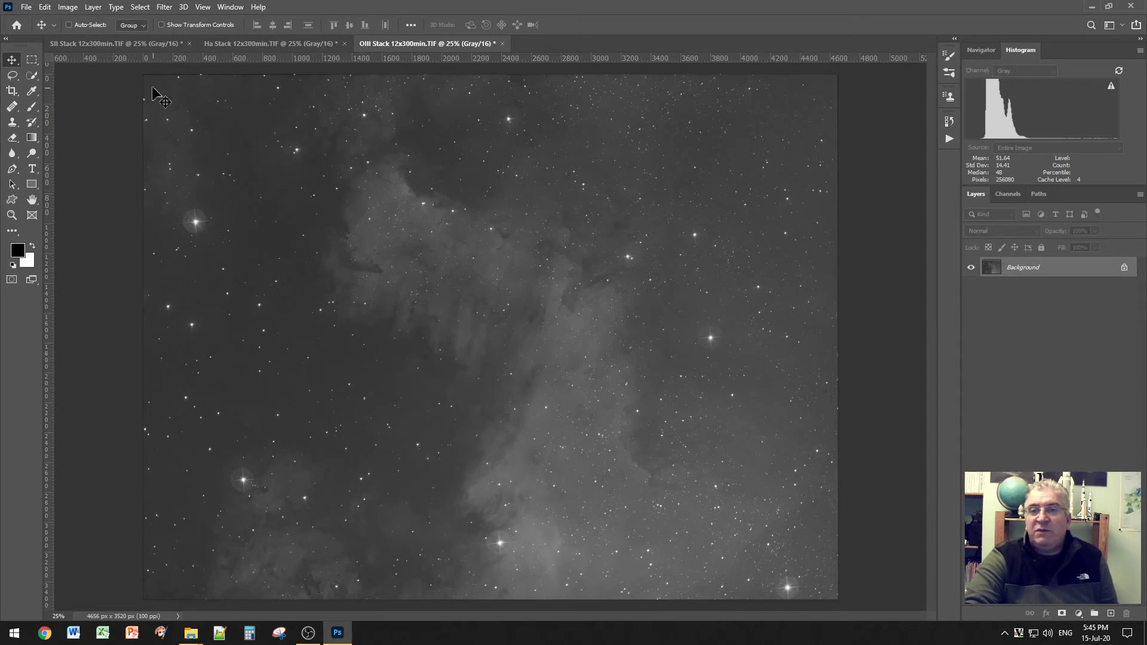
pyautogui.click(101, 45)
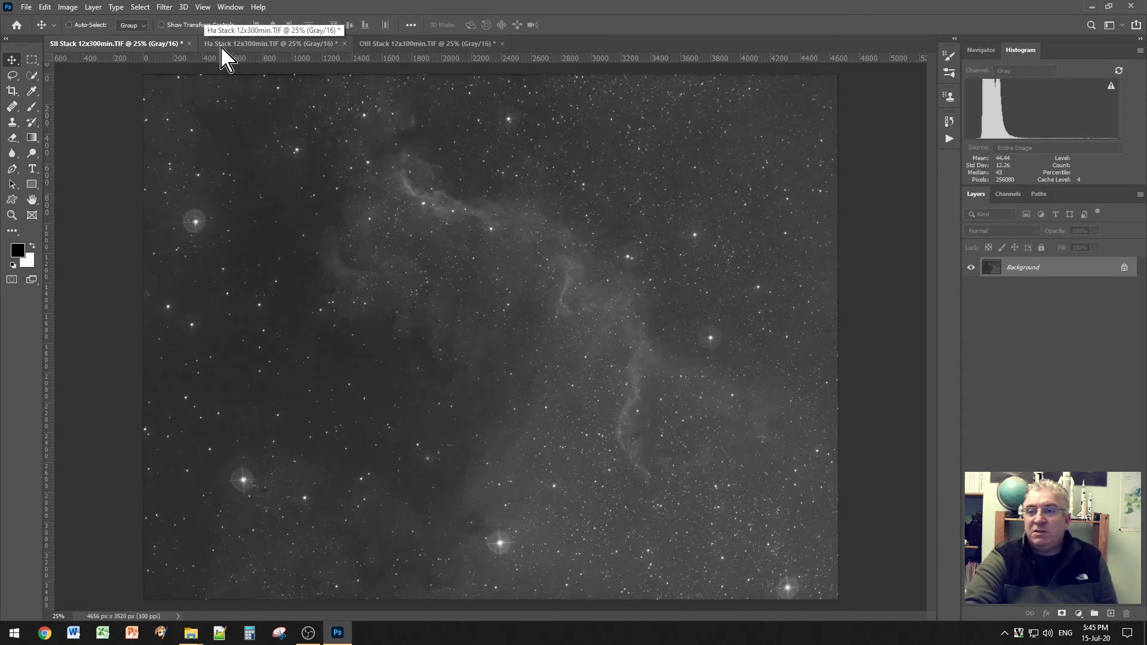
# Step: Apply a Levels adjustment to the Ha stack, raising the black point and brightening midtones
pyautogui.click(258, 46)
pyautogui.click(69, 8)
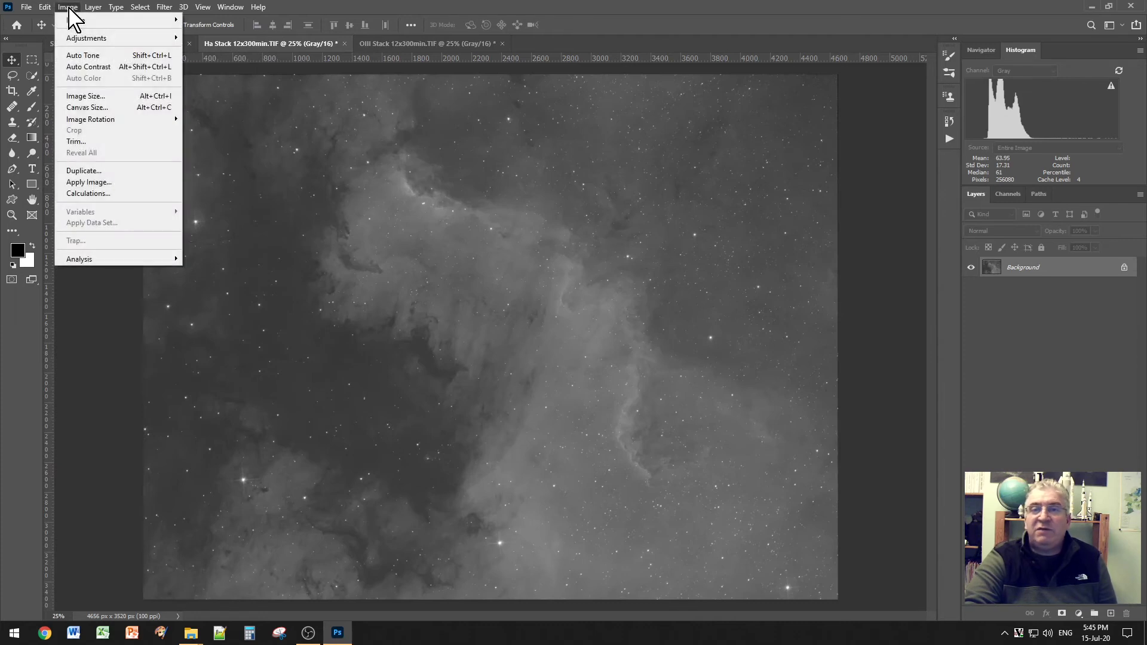
pyautogui.moveTo(146, 40)
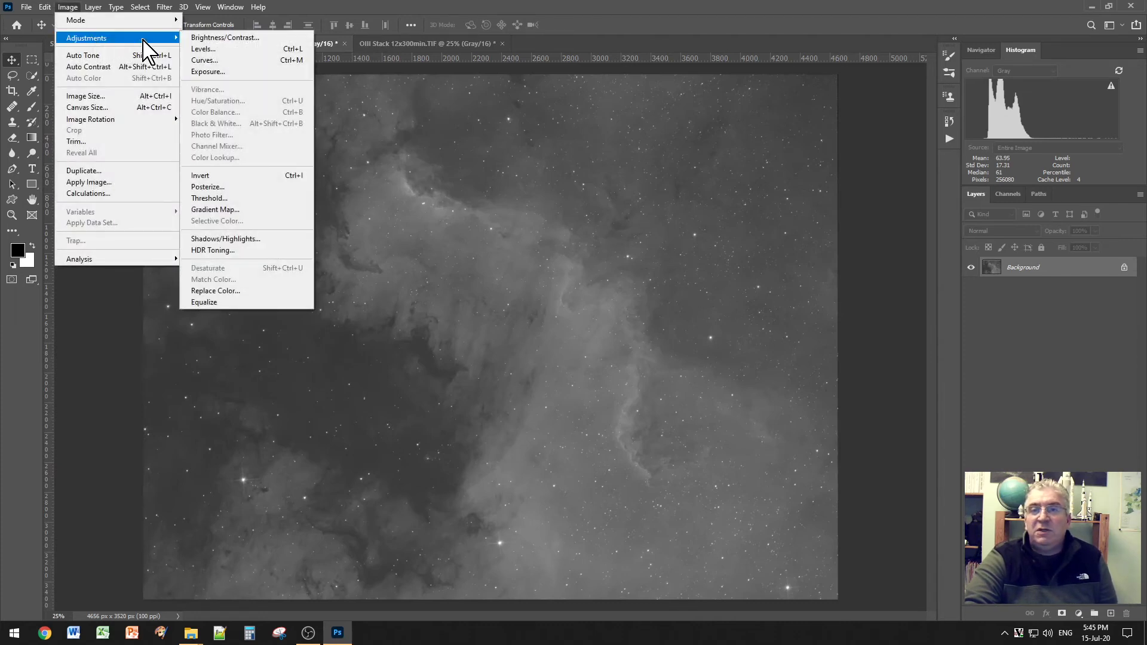
pyautogui.click(201, 49)
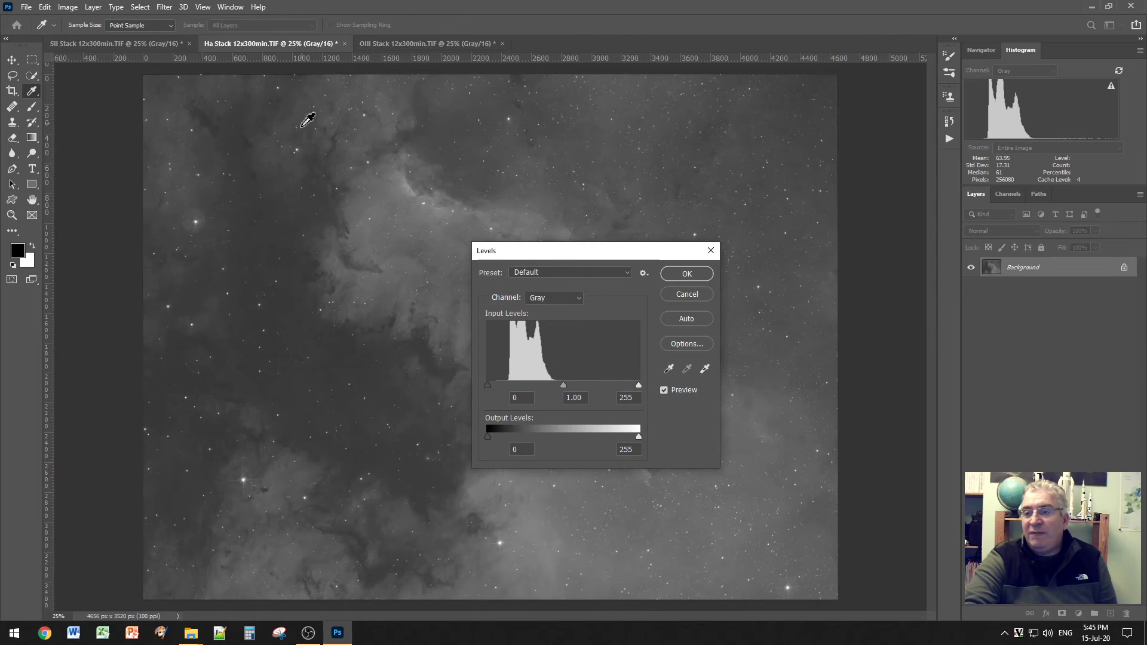
pyautogui.moveTo(564, 387)
pyautogui.mouseDown()
pyautogui.moveTo(492, 387)
pyautogui.moveTo(502, 385)
pyautogui.mouseUp()
pyautogui.moveTo(540, 251); pyautogui.dragTo(713, 248)
pyautogui.click(860, 269)
pyautogui.press('v')
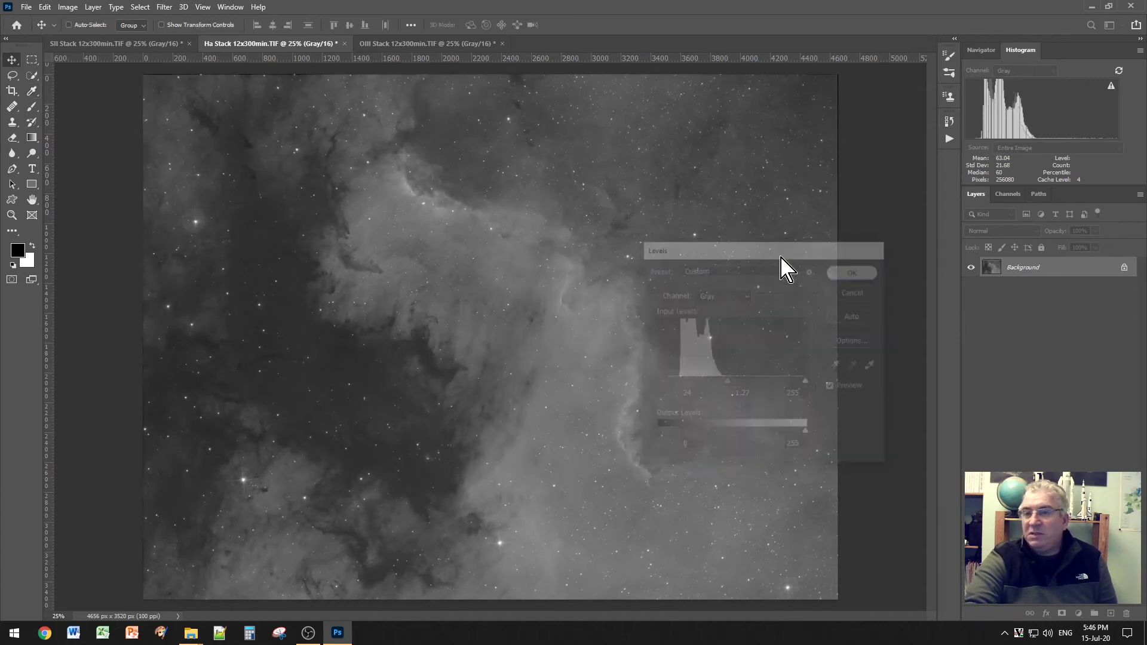
# Step: Apply Levels to the SII stack with black input 20 and midtone 1.39
pyautogui.click(99, 45)
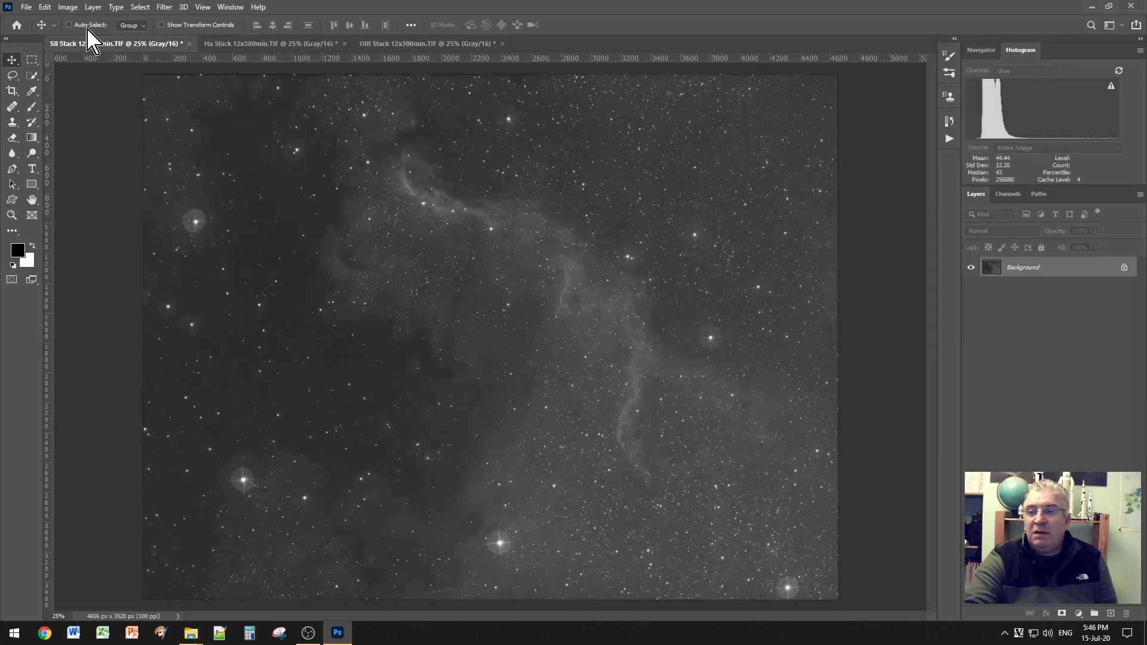
pyautogui.click(70, 7)
pyautogui.moveTo(94, 40)
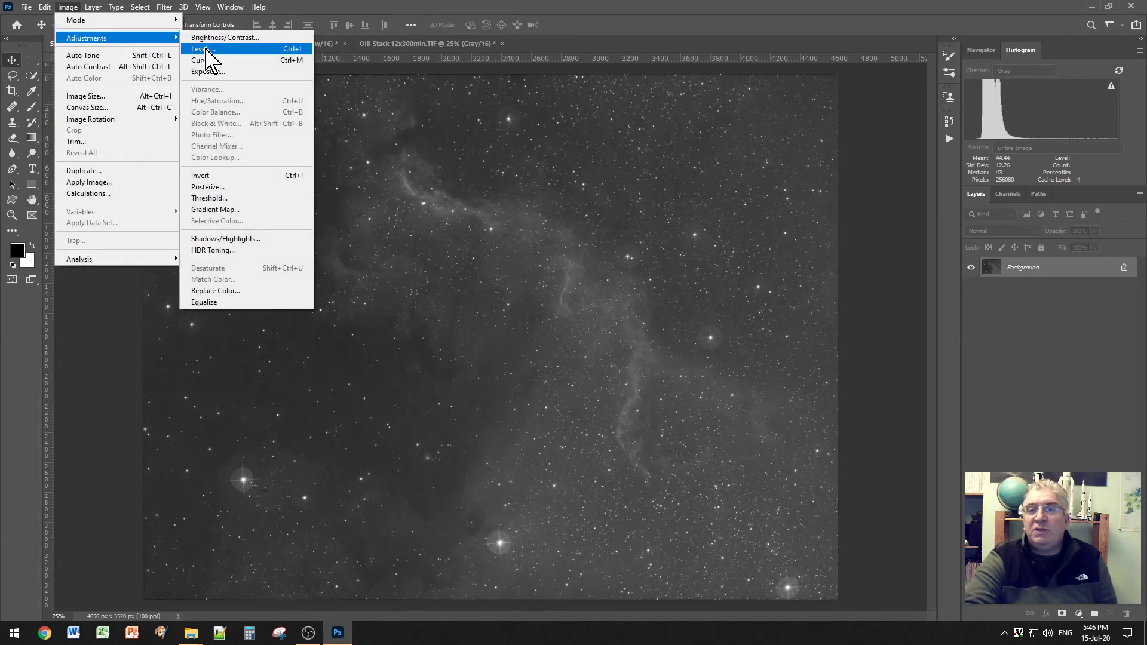
pyautogui.click(205, 54)
pyautogui.moveTo(732, 383); pyautogui.dragTo(665, 383)
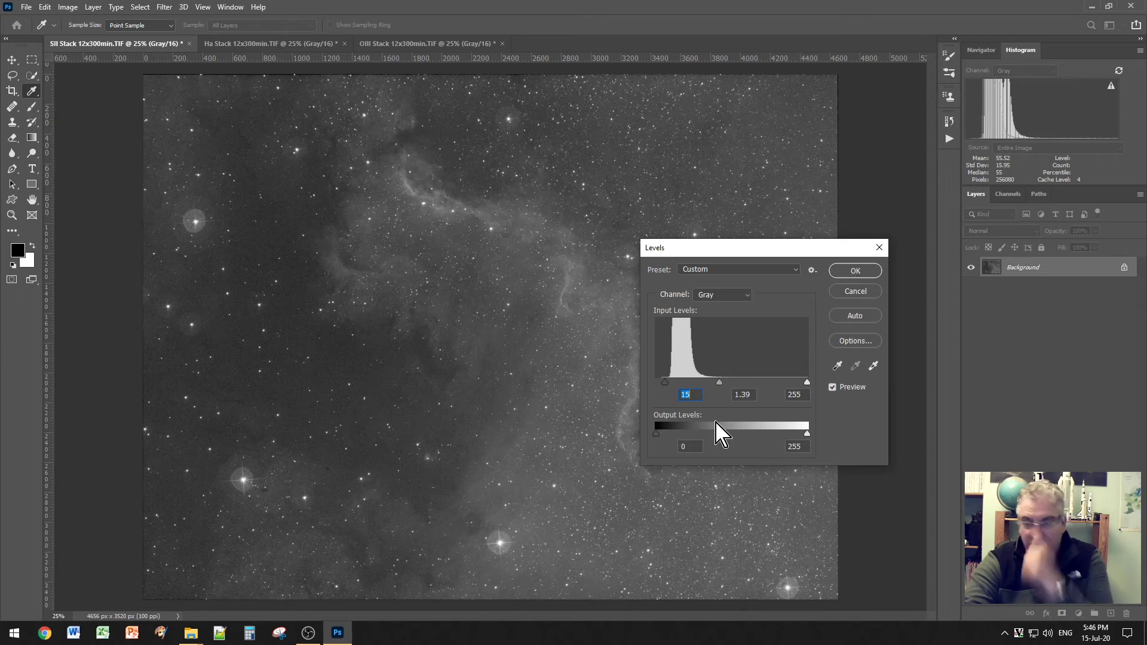
pyautogui.moveTo(665, 383)
pyautogui.mouseDown()
pyautogui.moveTo(682, 384)
pyautogui.moveTo(668, 385)
pyautogui.mouseUp()
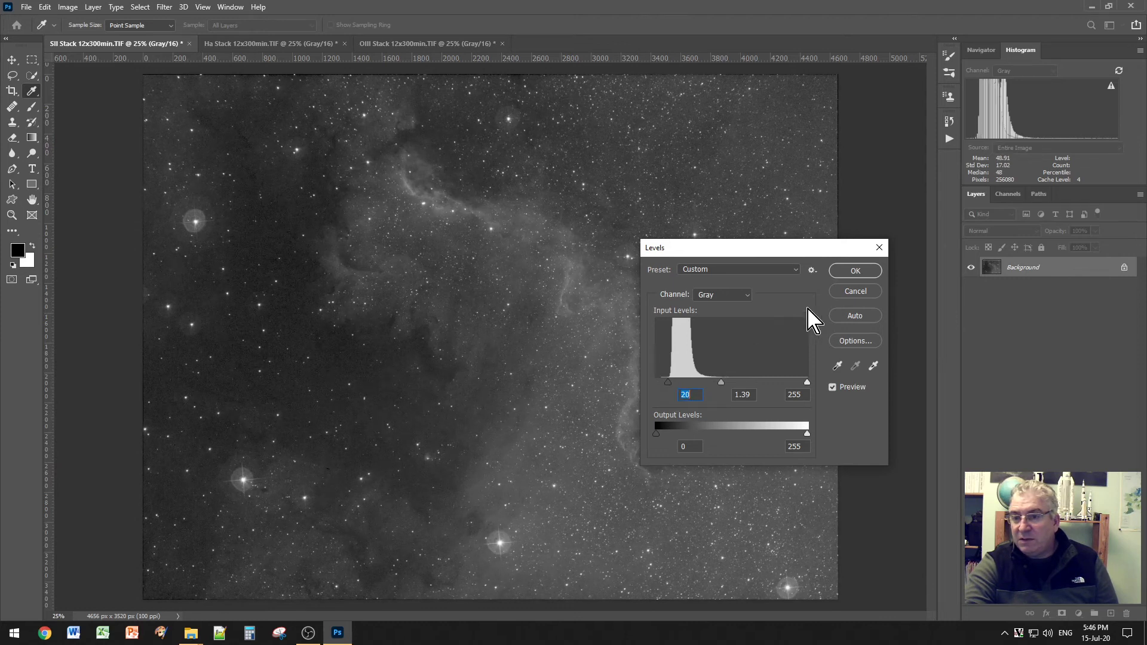
pyautogui.click(849, 272)
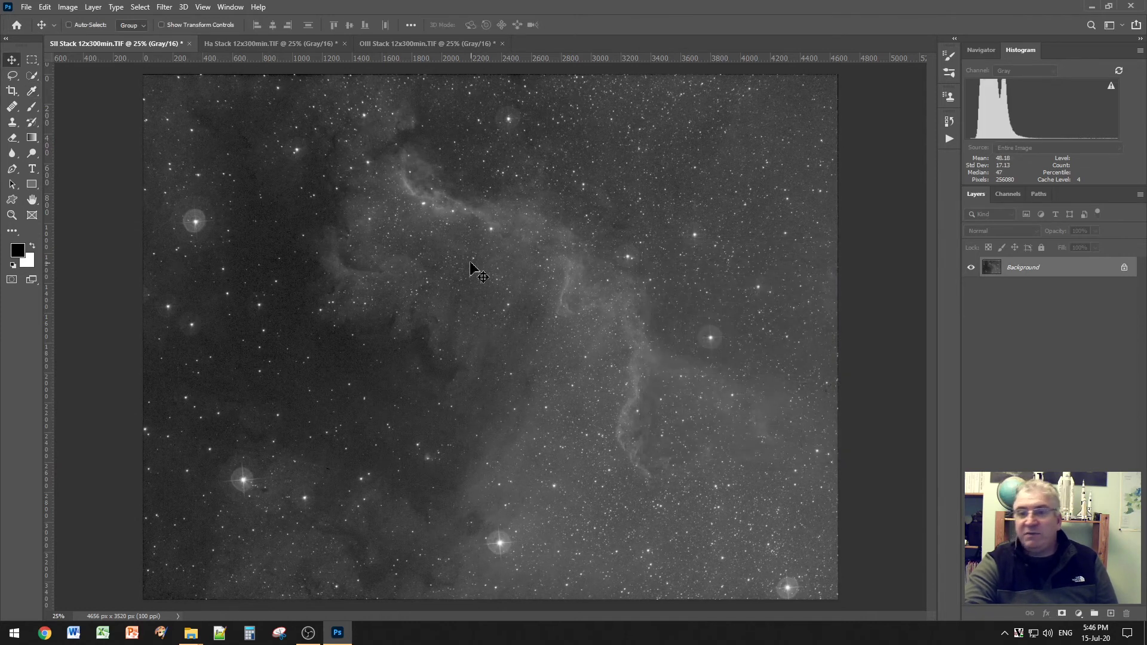
# Step: Apply Levels to the OIII stack with midtone 1.58 and a raised black point
pyautogui.click(419, 44)
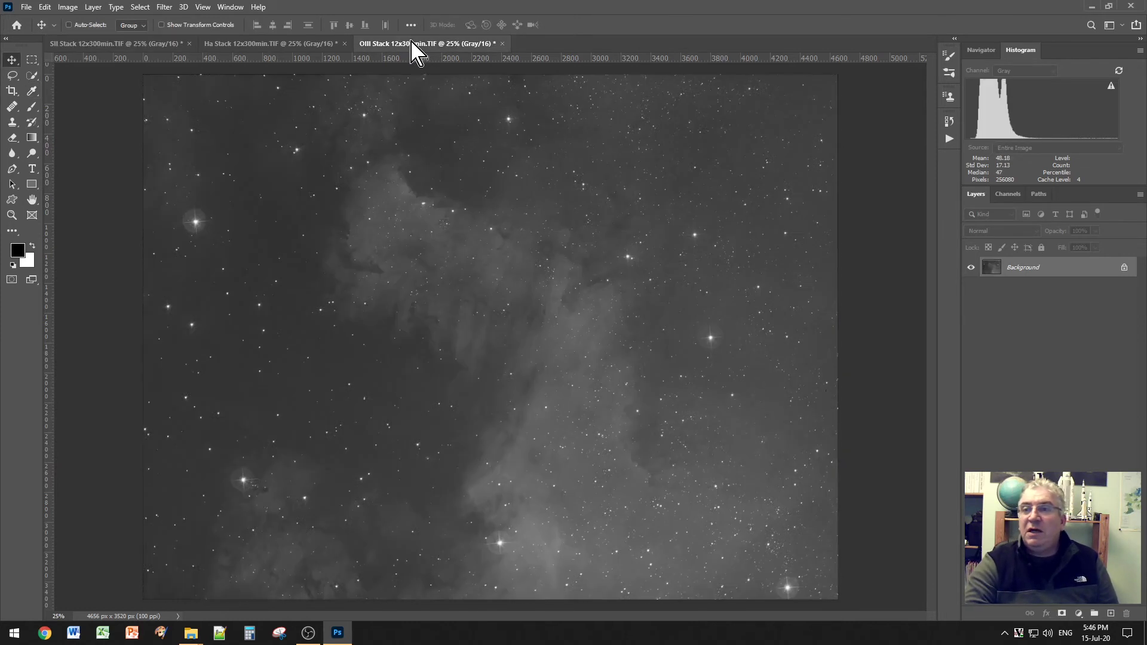
pyautogui.click(67, 7)
pyautogui.moveTo(113, 38)
pyautogui.click(203, 49)
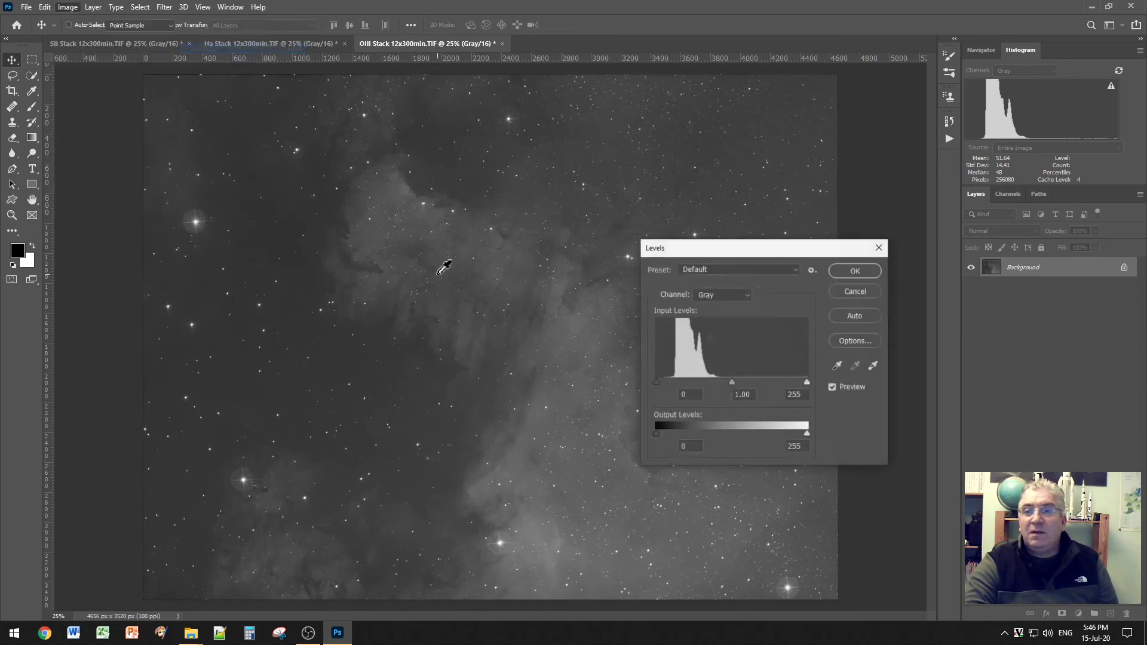
pyautogui.moveTo(732, 384); pyautogui.dragTo(673, 383)
pyautogui.click(844, 273)
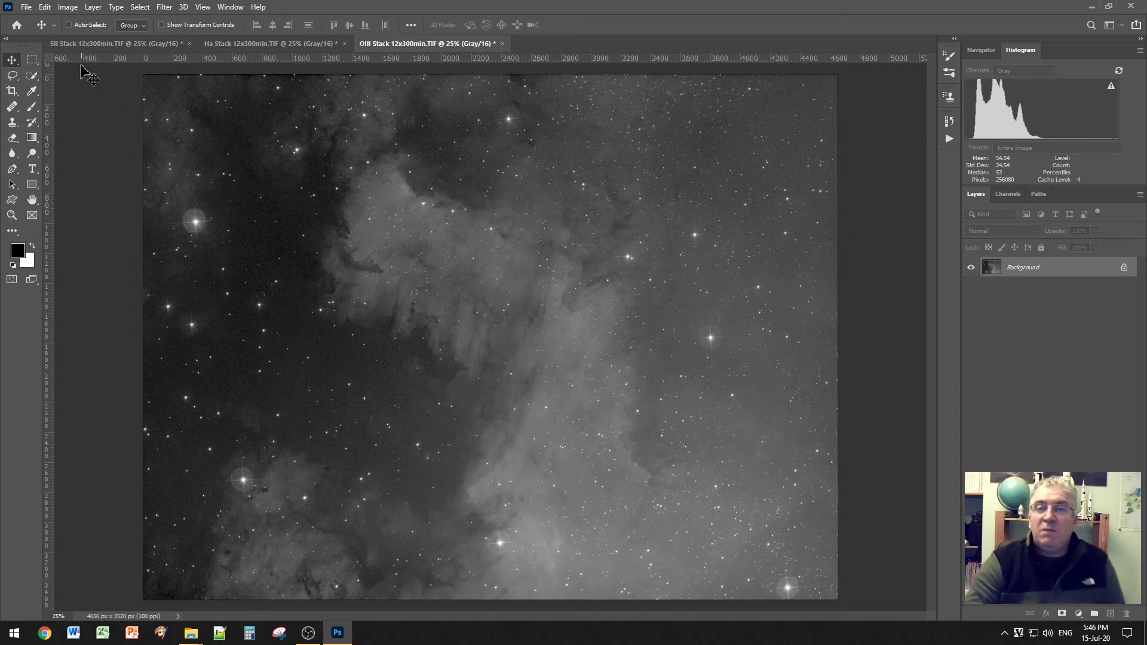
# Step: Create Untitled-1 from the 4656 x 3520 px, 100 ppi recent preset in RGB 8-bit
pyautogui.click(25, 7)
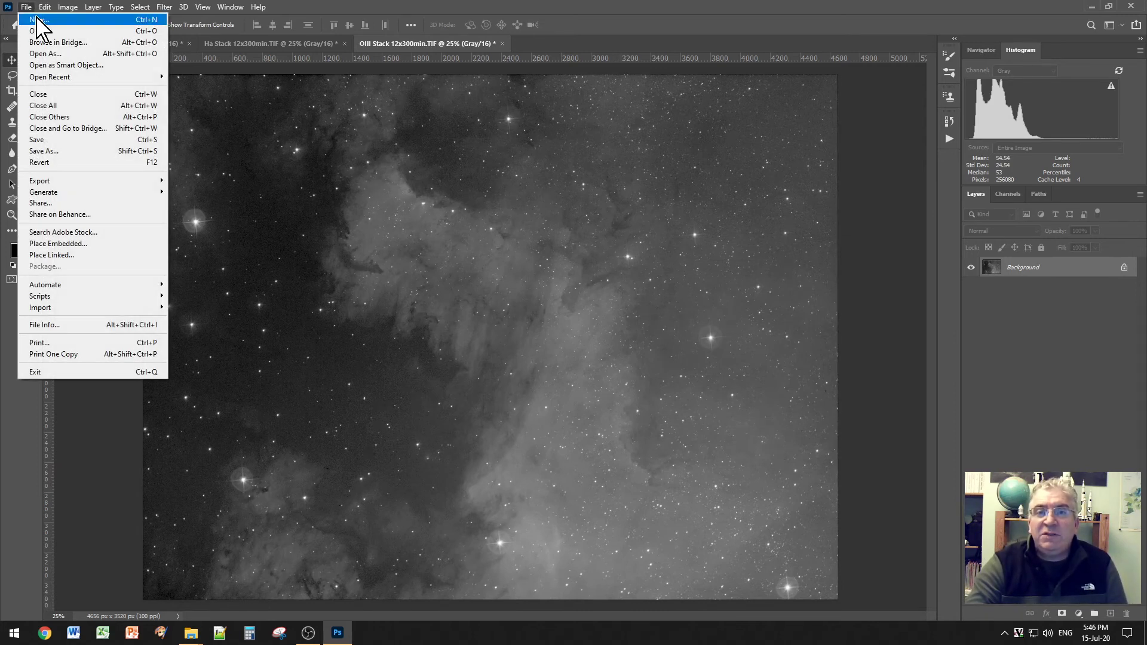
pyautogui.press('Escape')
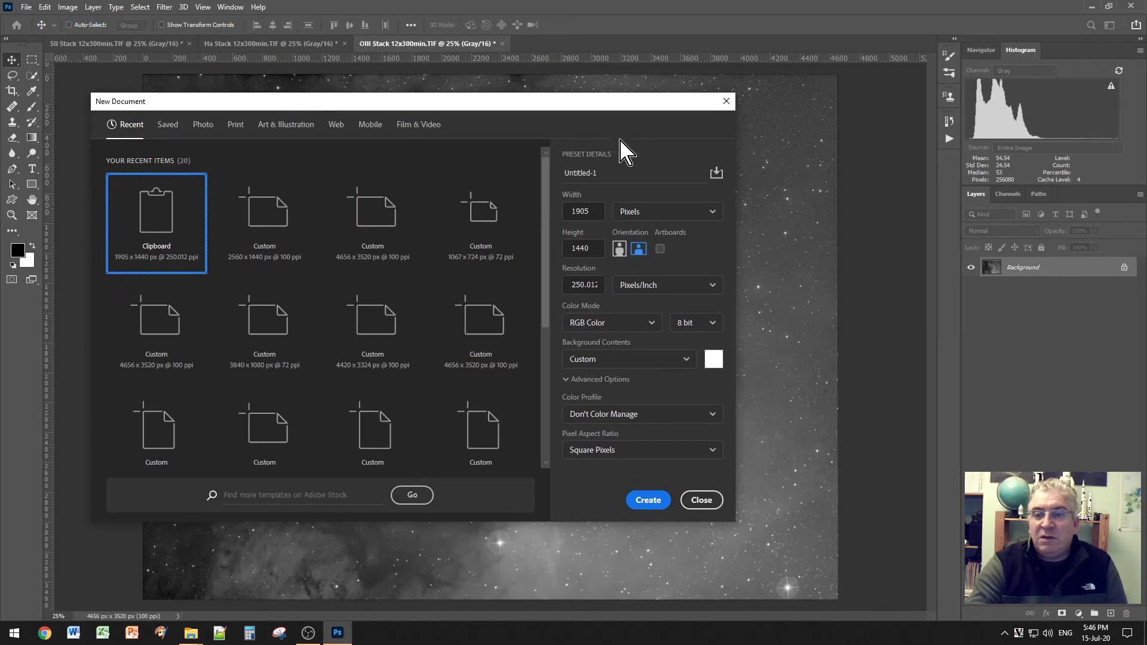
pyautogui.click(364, 224)
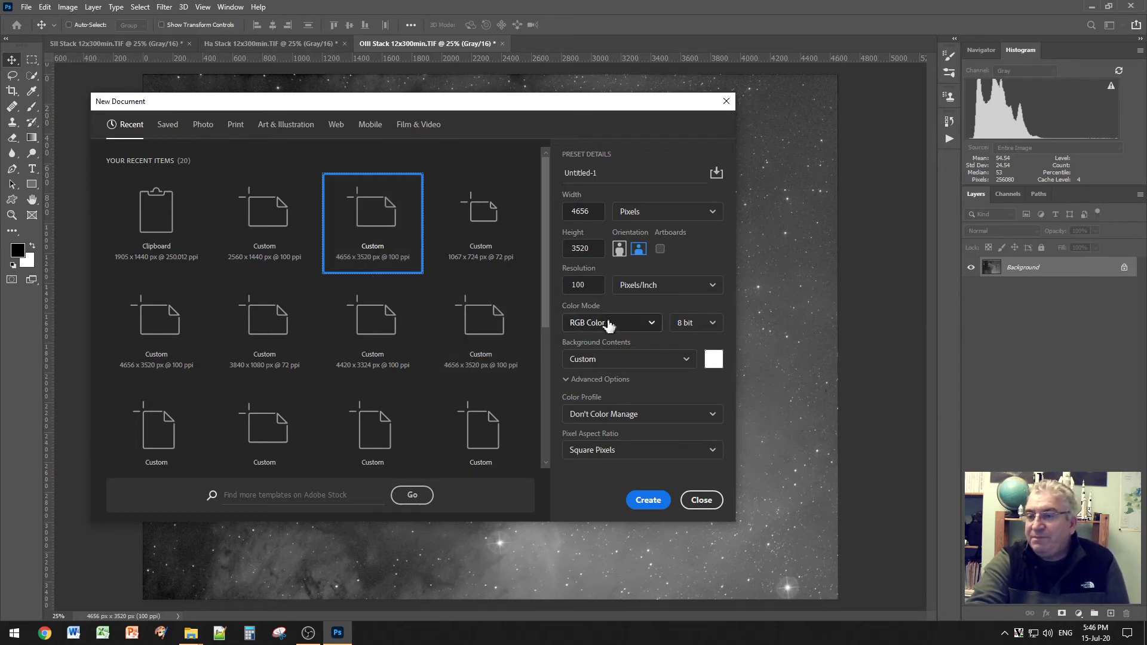
pyautogui.click(649, 502)
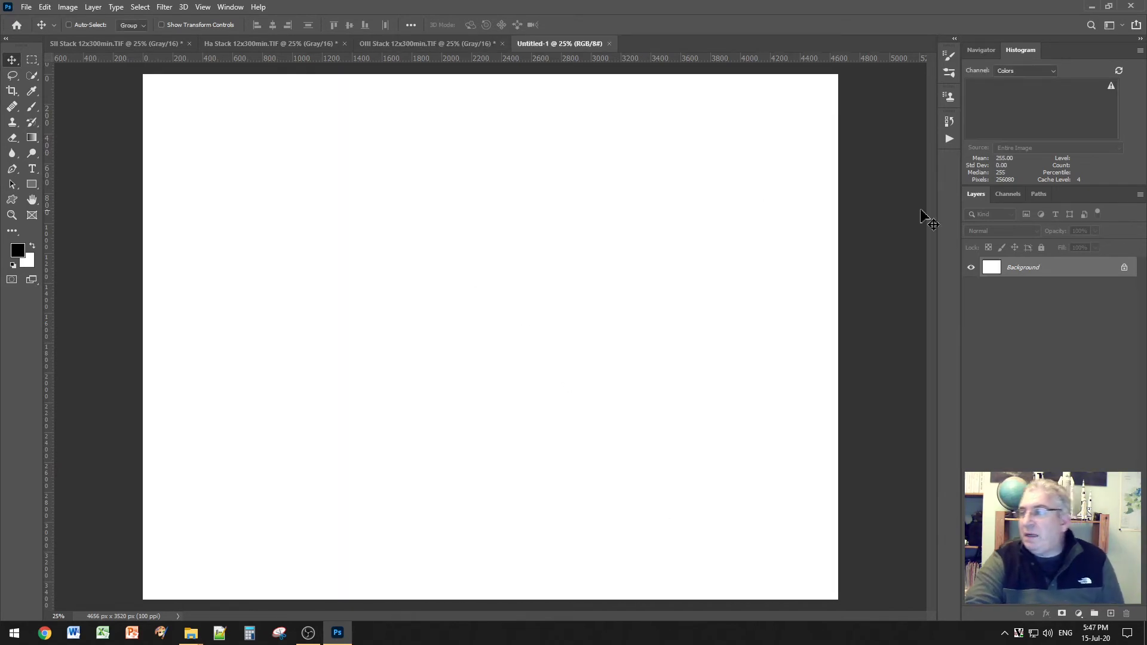
# Step: In Untitled-1's Channels panel, hide Red and Green and make Red the active channel
pyautogui.click(1009, 195)
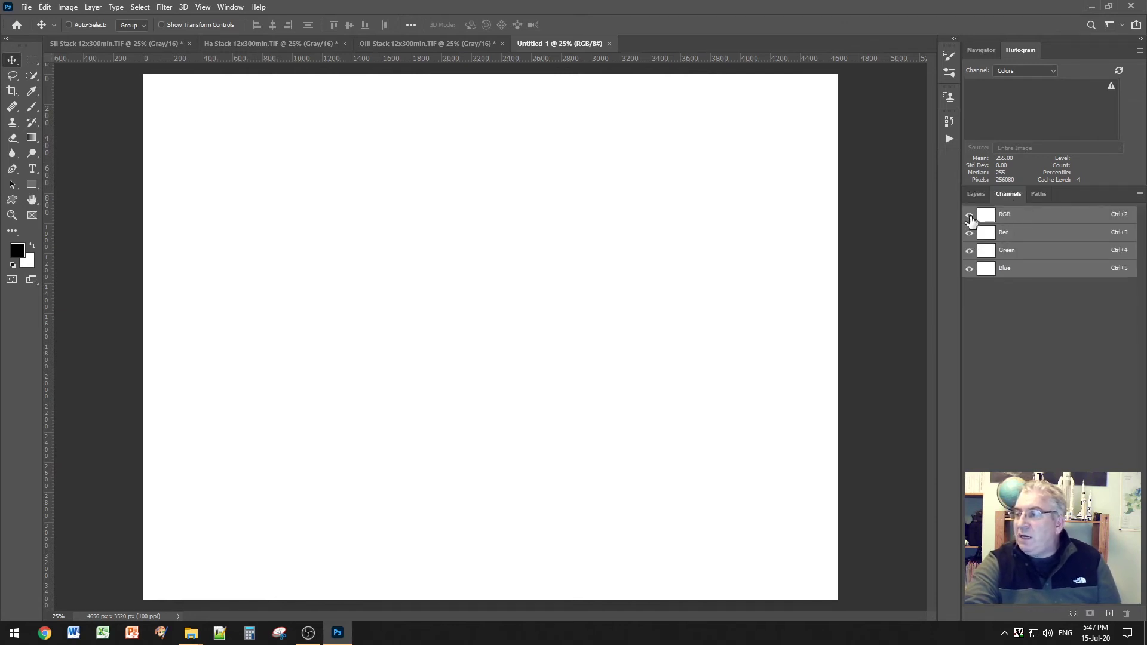
pyautogui.click(970, 234)
pyautogui.click(971, 251)
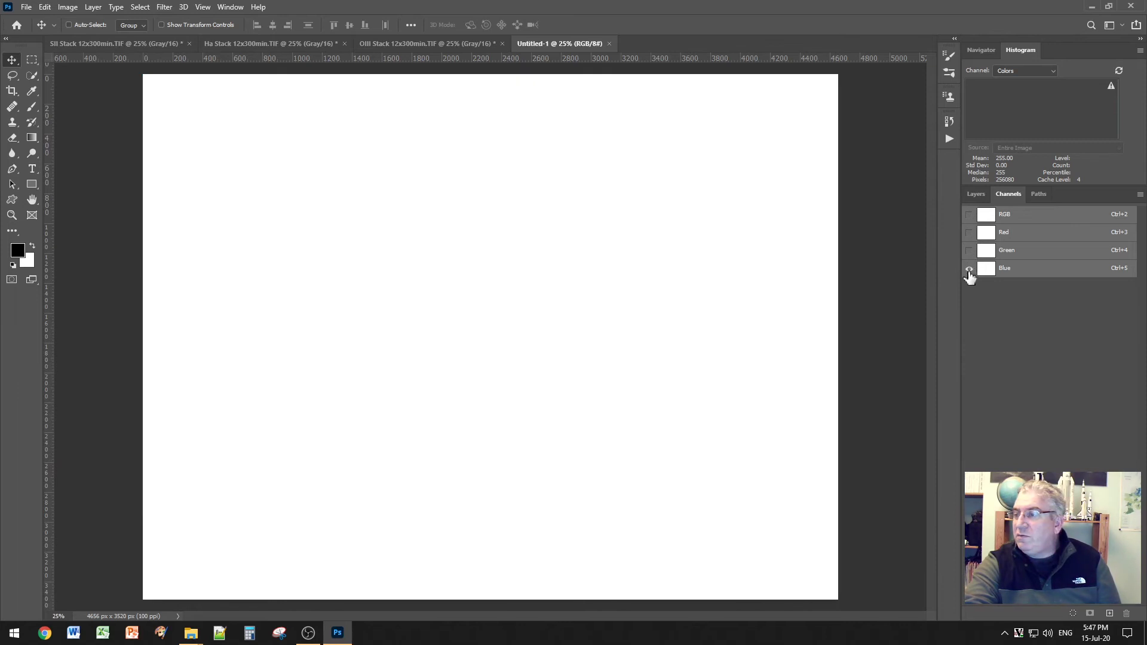
pyautogui.click(1009, 235)
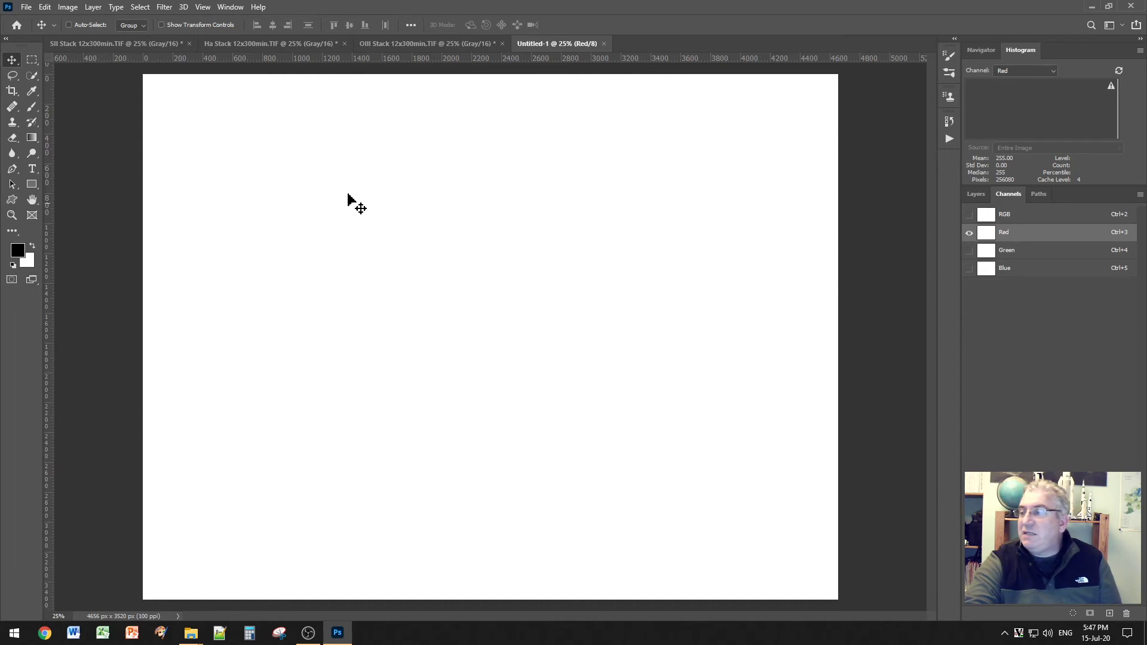
# Step: Copy the entire SII stack and paste it into Untitled-1's Red channel
pyautogui.click(109, 45)
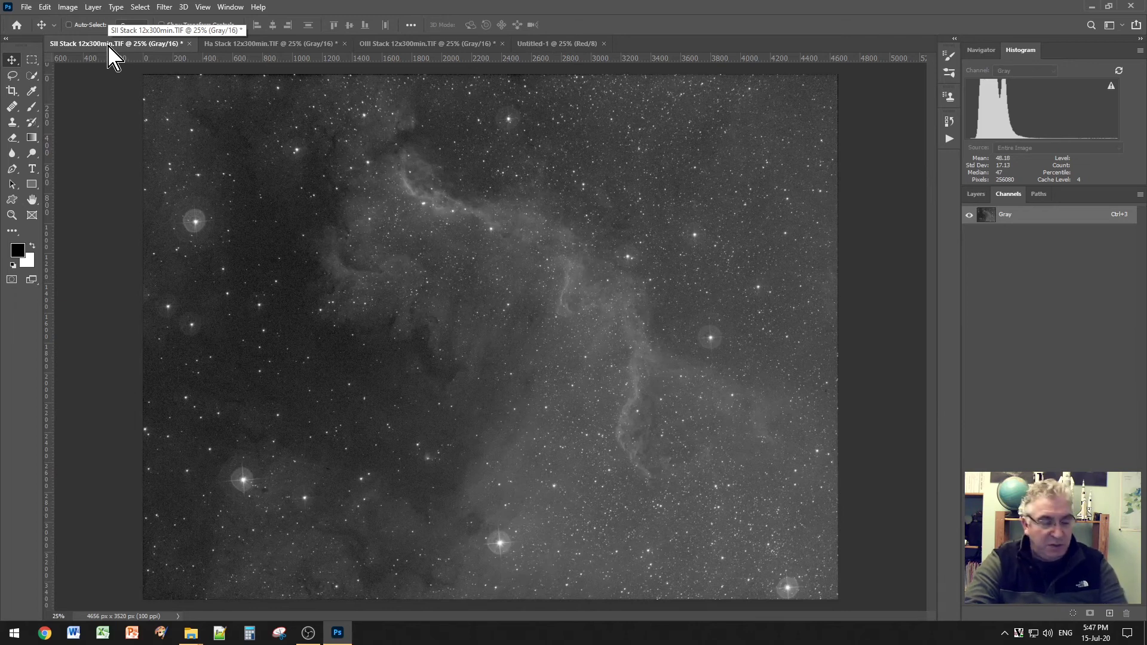
pyautogui.hotkey('ctrl', 'a')
pyautogui.click(140, 8)
pyautogui.click(392, 10)
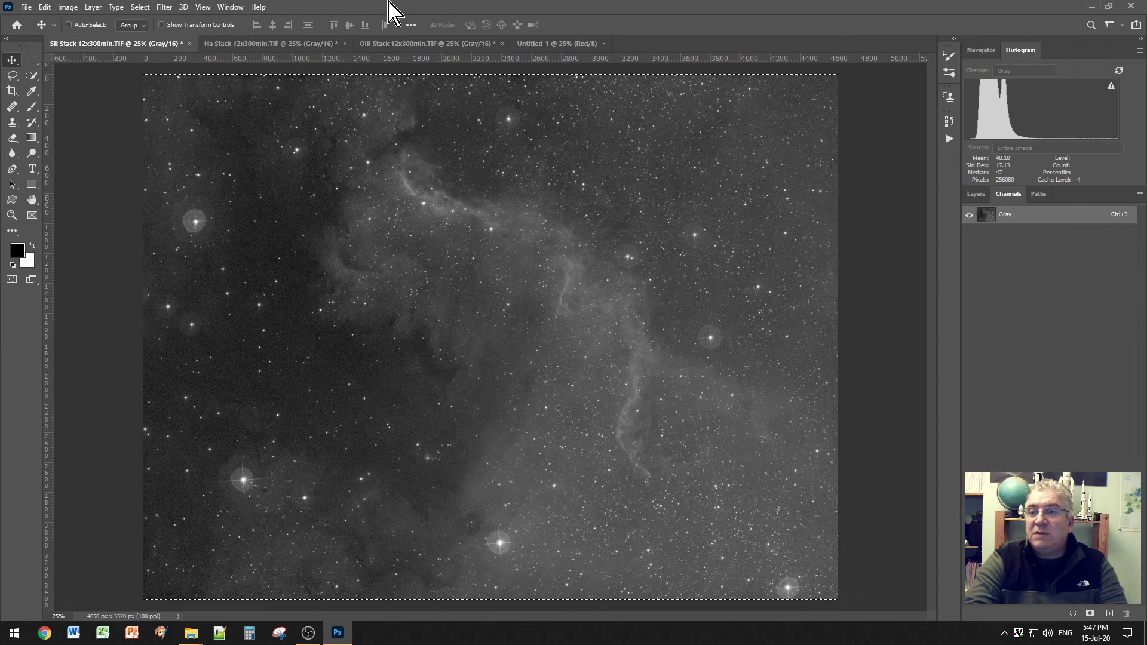
pyautogui.click(45, 7)
pyautogui.click(71, 89)
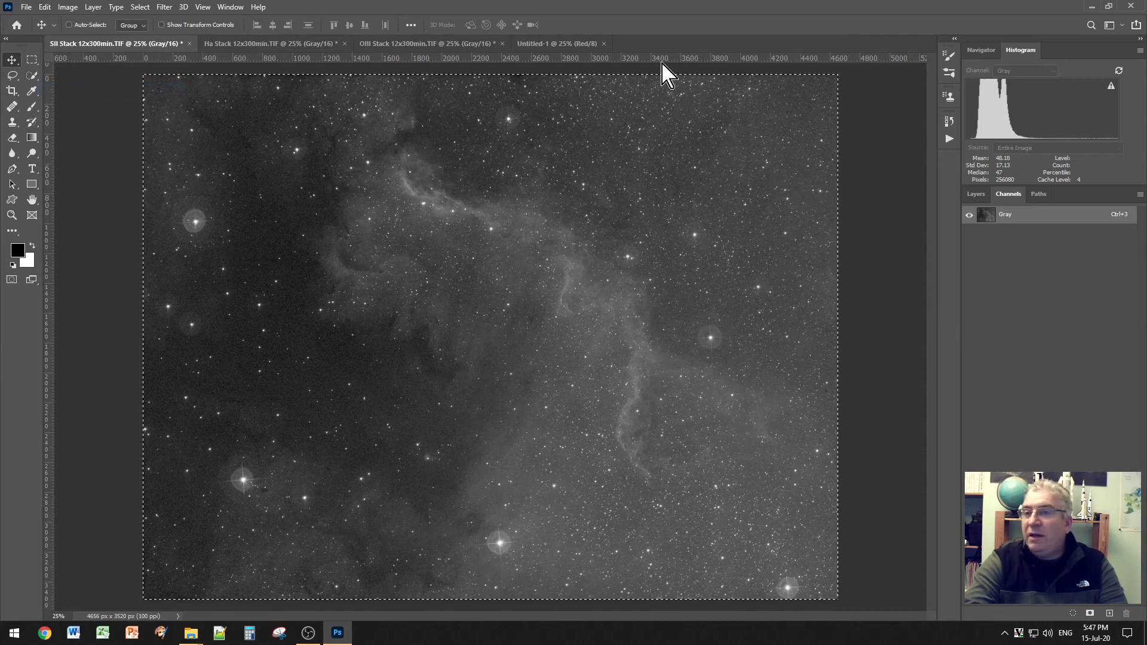
pyautogui.click(566, 46)
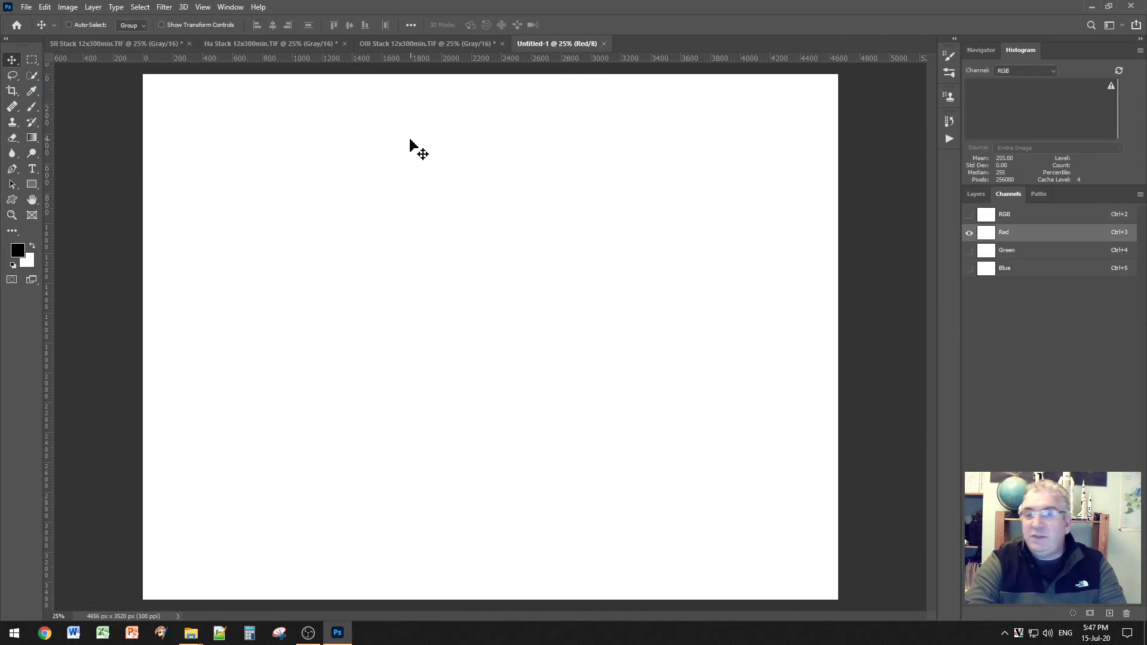
pyautogui.click(45, 7)
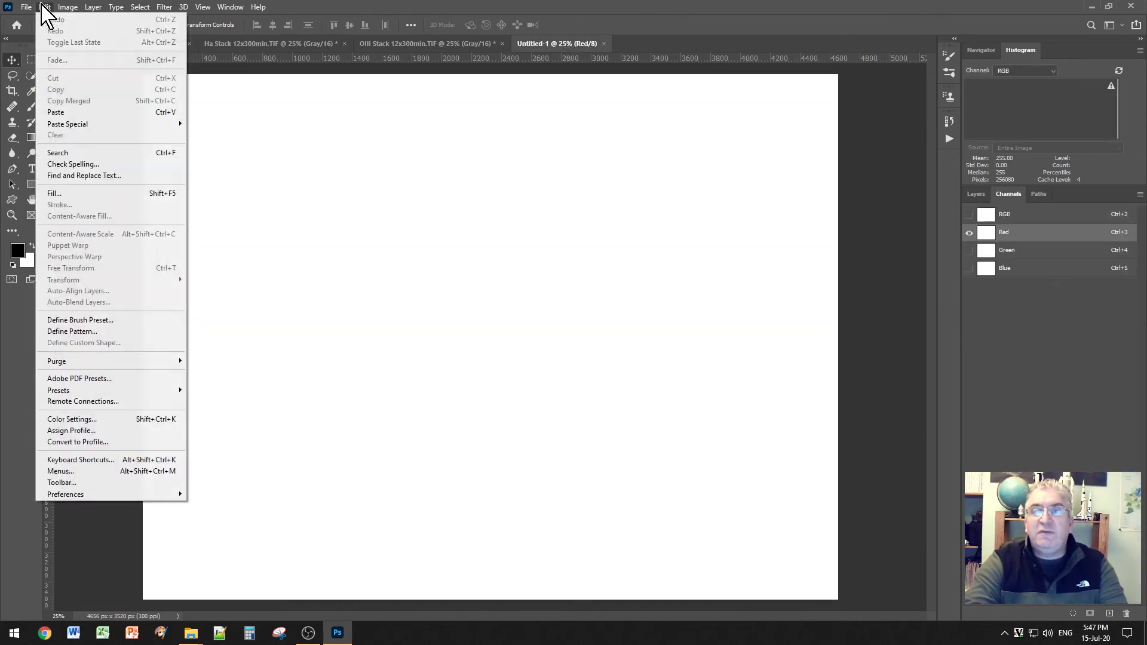
pyautogui.click(92, 113)
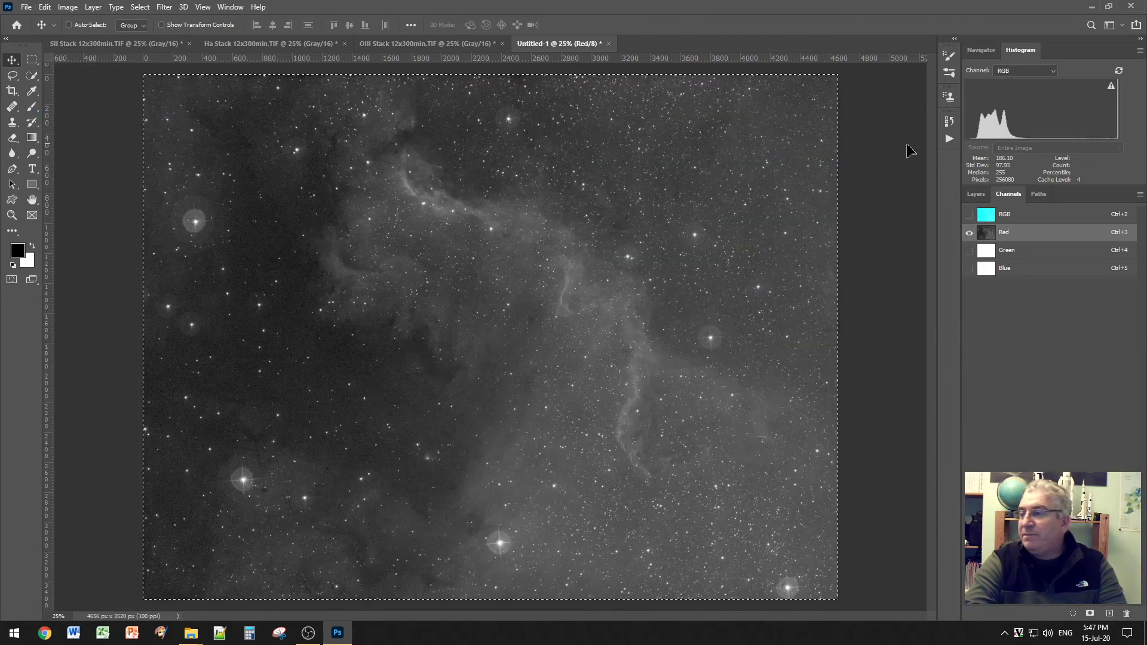
# Step: Paste the whole Ha stack into Untitled-1's Green channel
pyautogui.click(1029, 256)
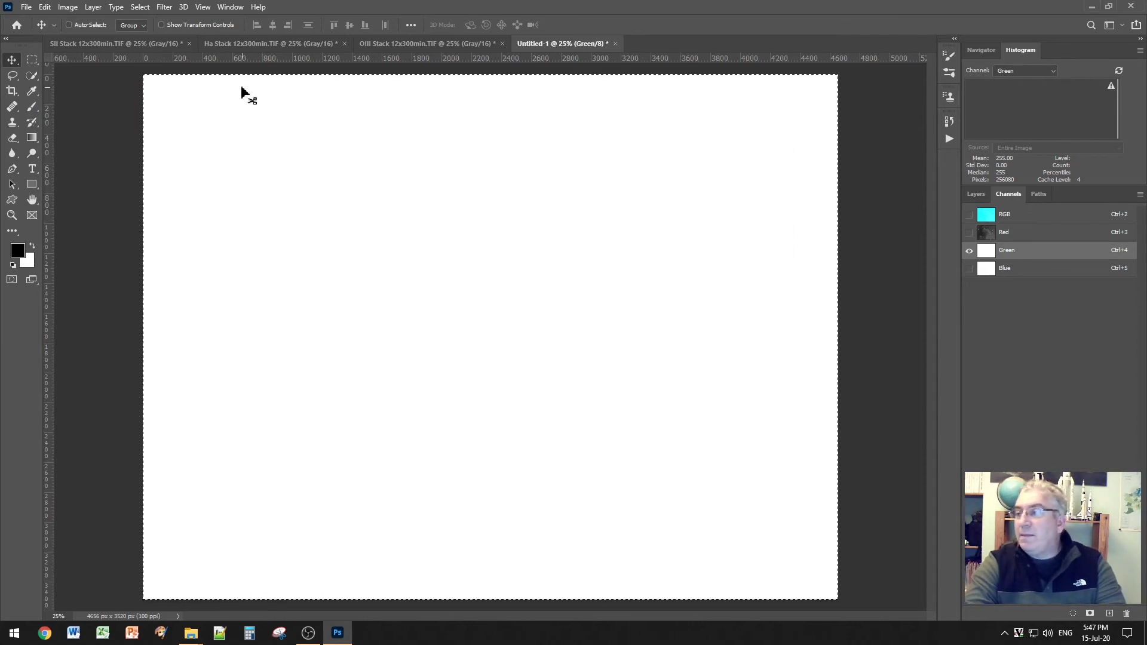
pyautogui.click(244, 44)
pyautogui.hotkey('ctrl', 'a')
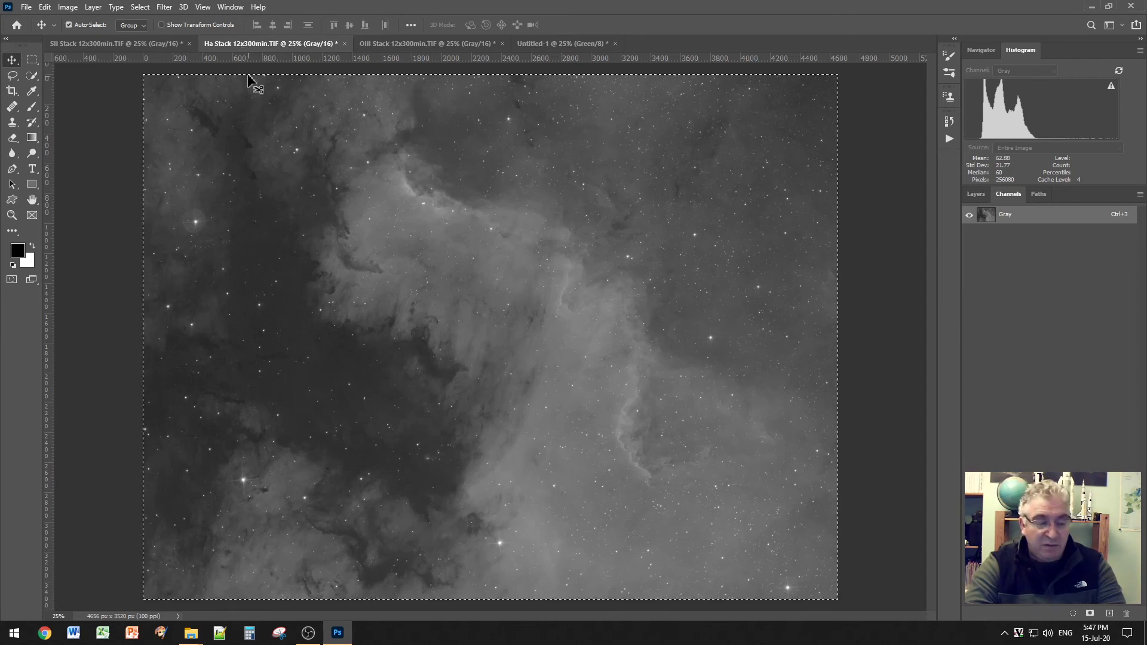
pyautogui.click(558, 43)
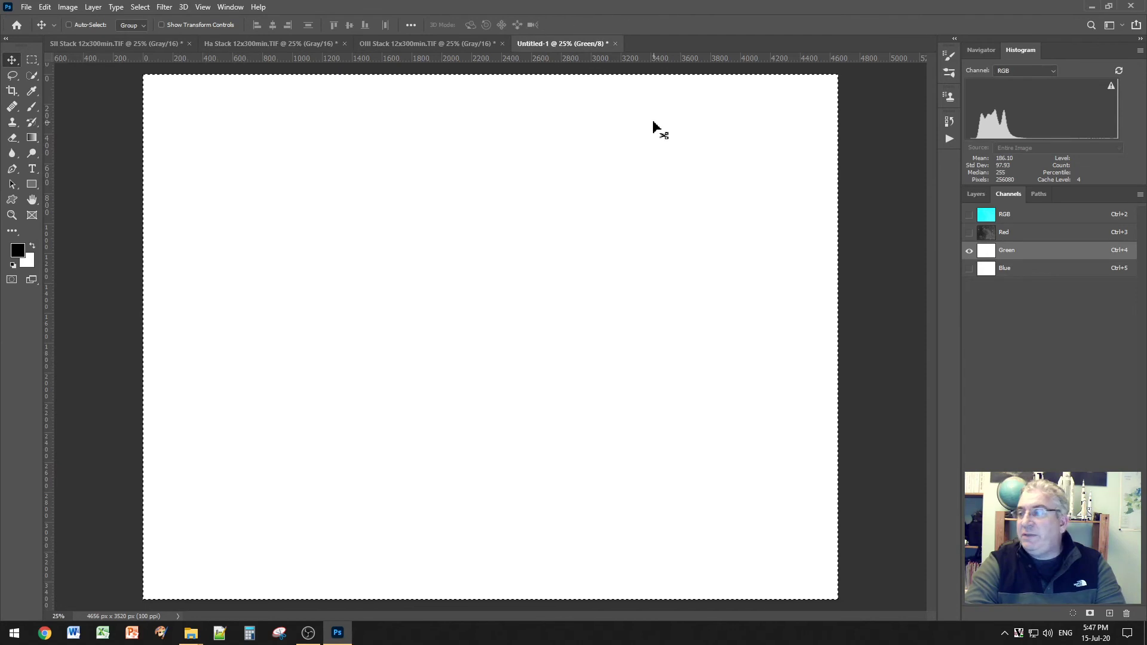
pyautogui.hotkey('ctrl', 'v')
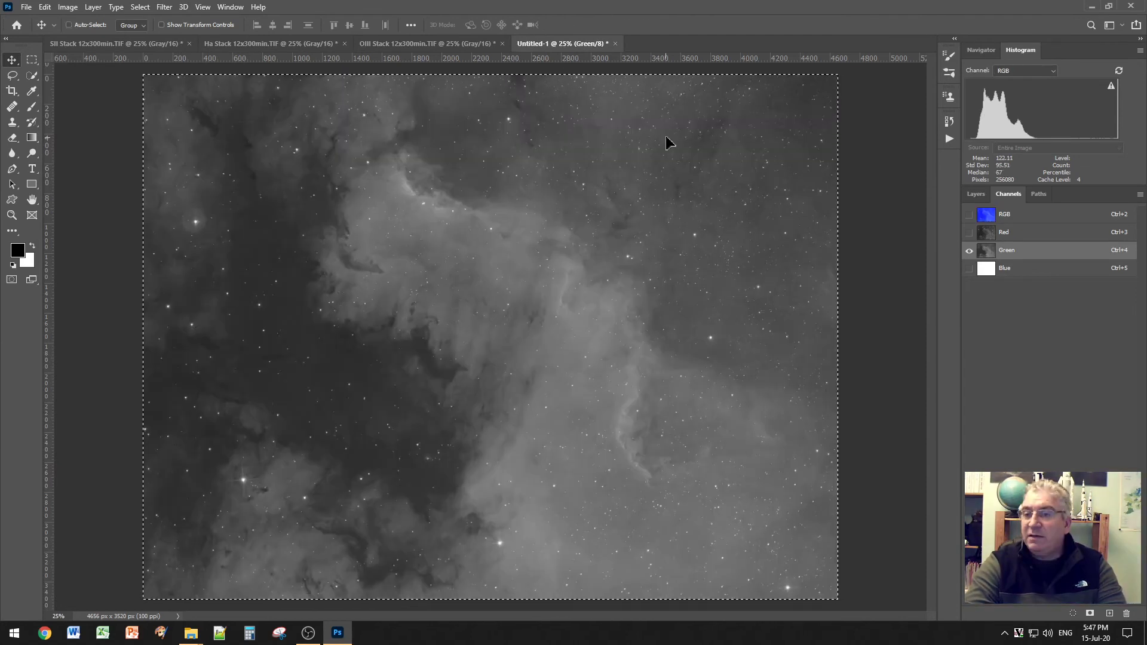
# Step: Paste the OIII stack into Untitled-1's Blue channel
pyautogui.click(1019, 269)
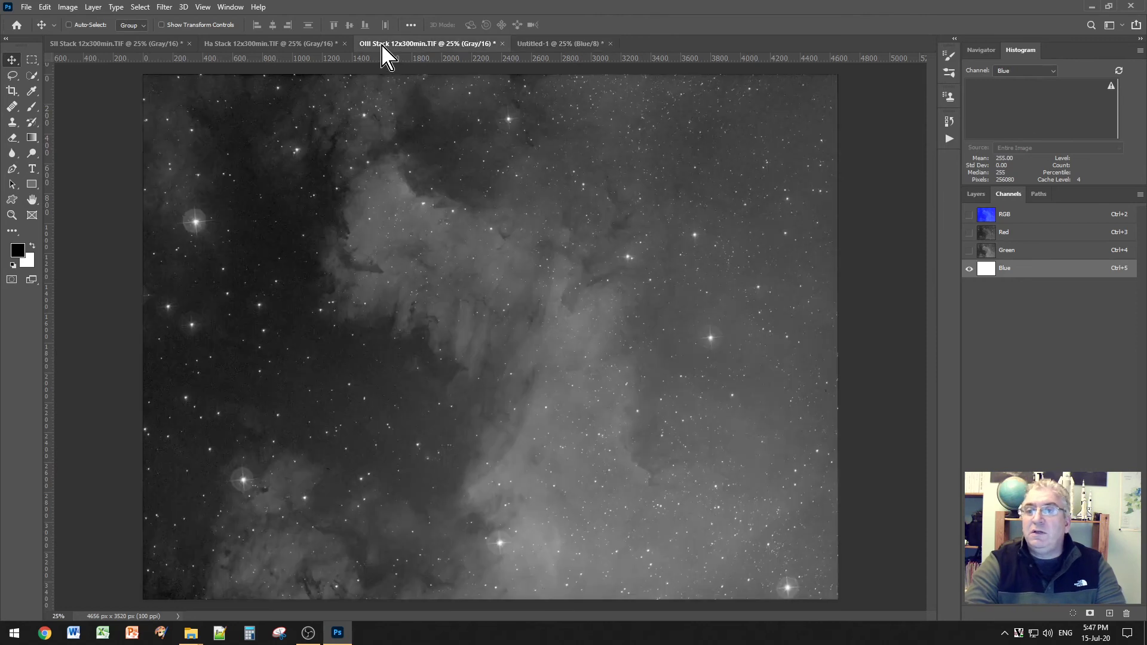
pyautogui.click(387, 48)
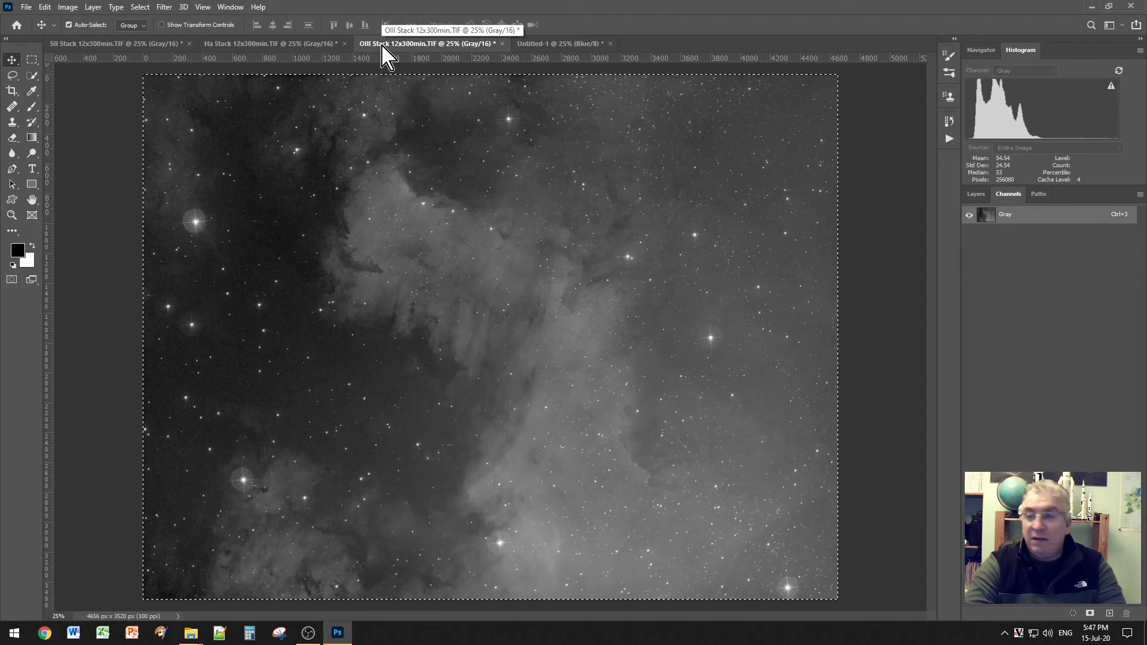
pyautogui.click(565, 47)
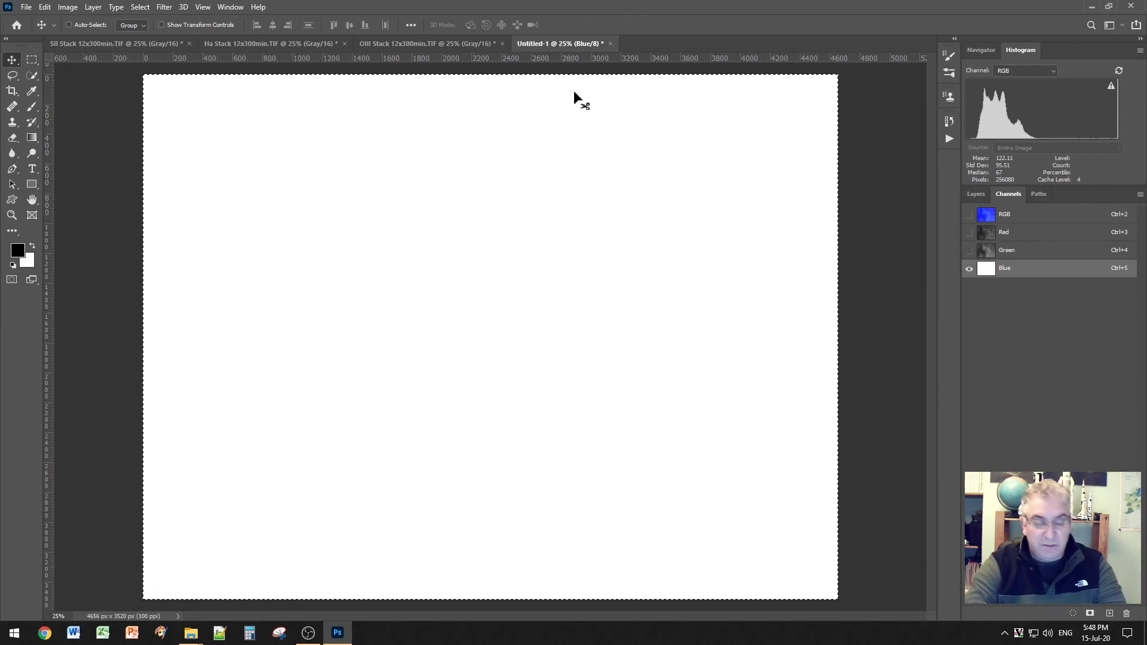
pyautogui.hotkey('ctrl', 'v')
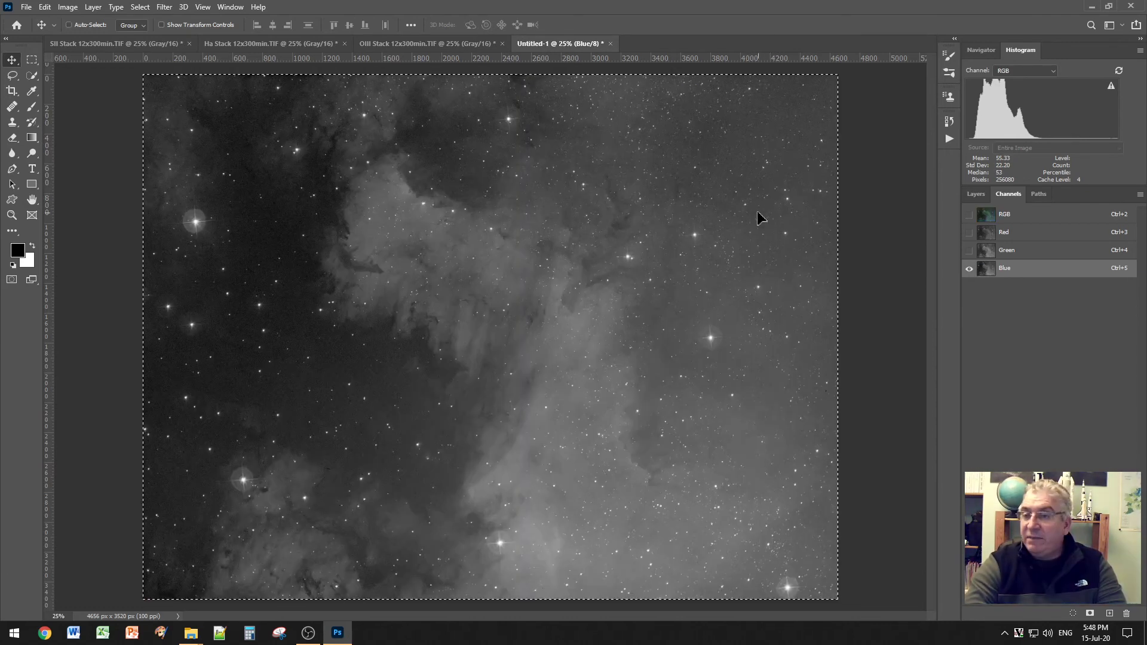
# Step: Turn on Red, Green and Blue channel visibility together to view the SII-Ha-OIII colour composite
pyautogui.click(1026, 257)
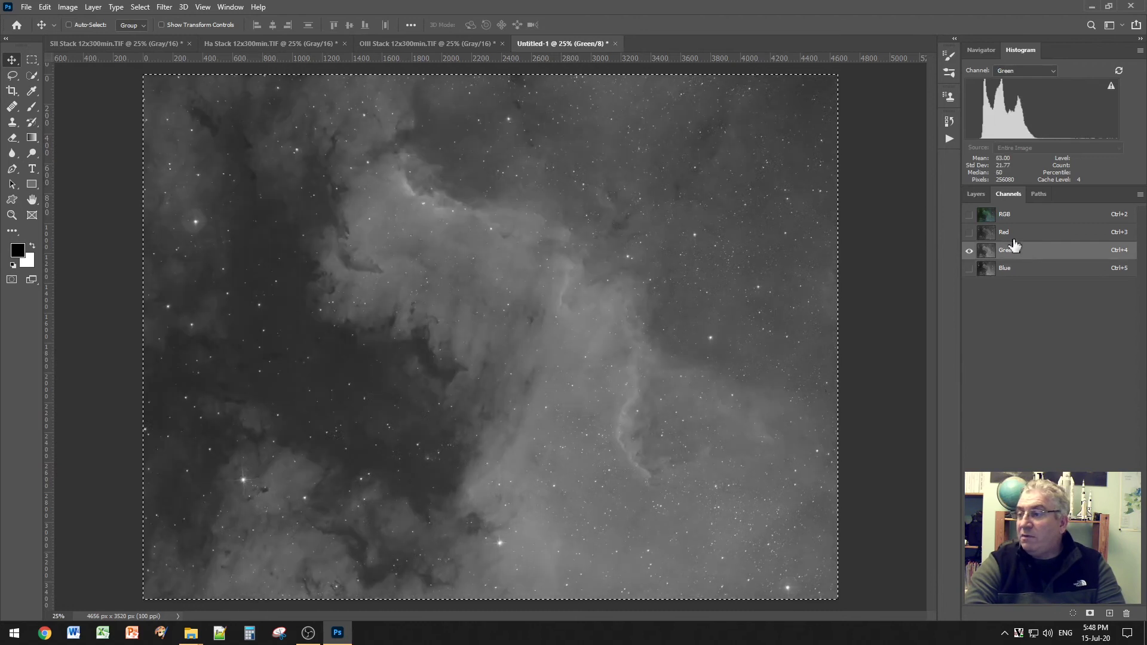
pyautogui.click(1015, 234)
pyautogui.click(1019, 254)
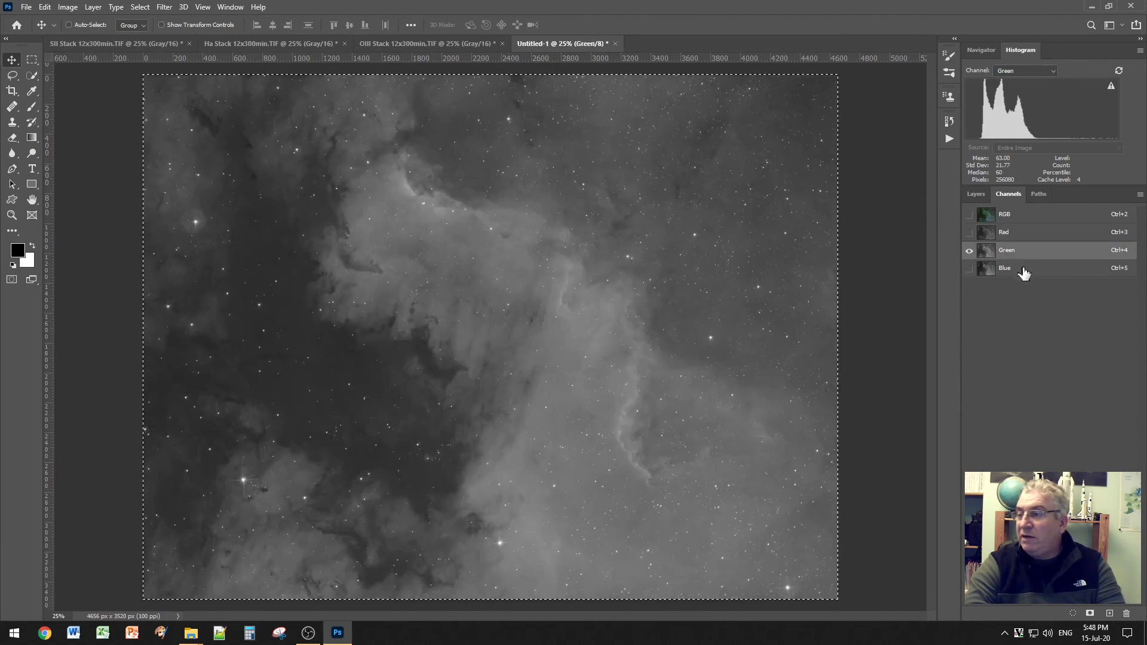
pyautogui.click(1023, 271)
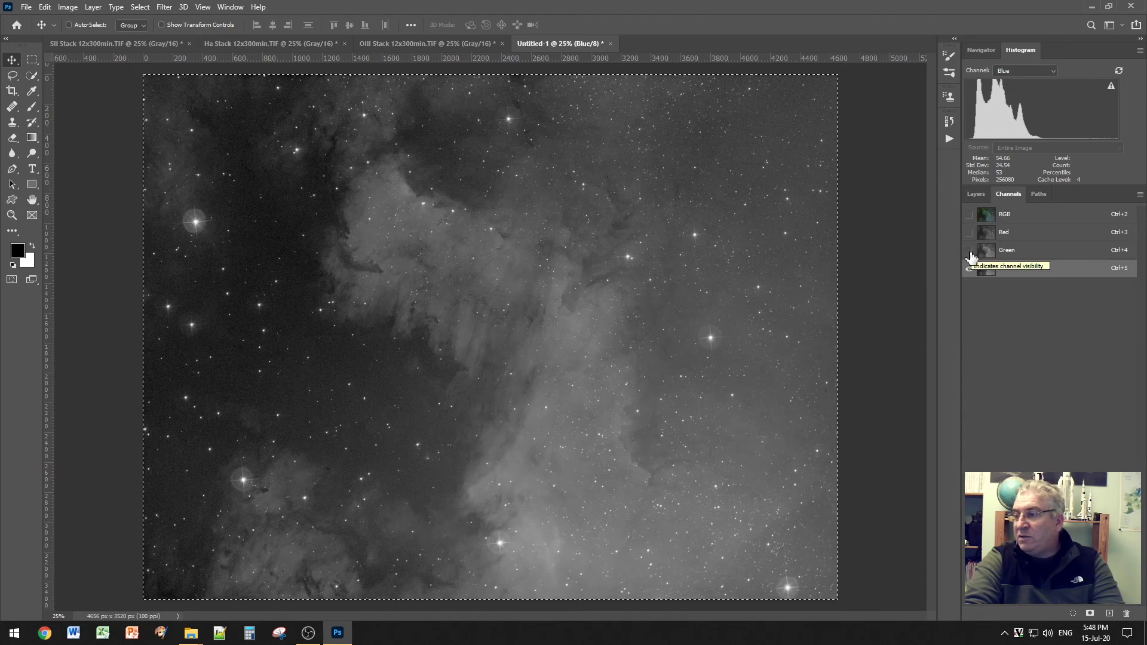
pyautogui.click(970, 252)
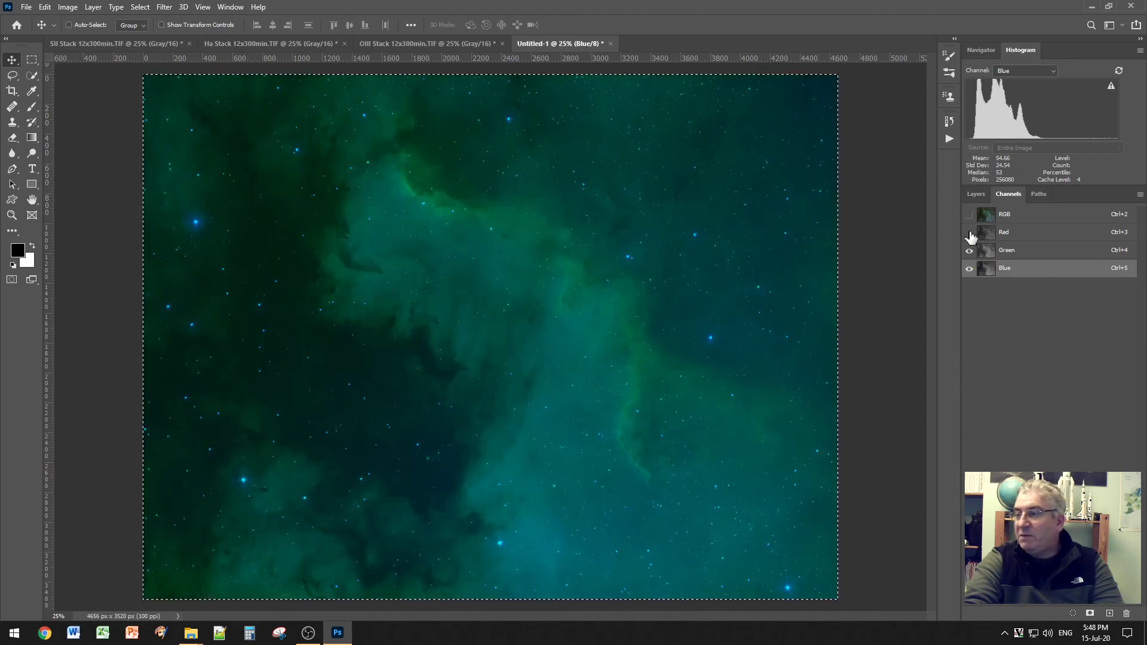
pyautogui.click(970, 235)
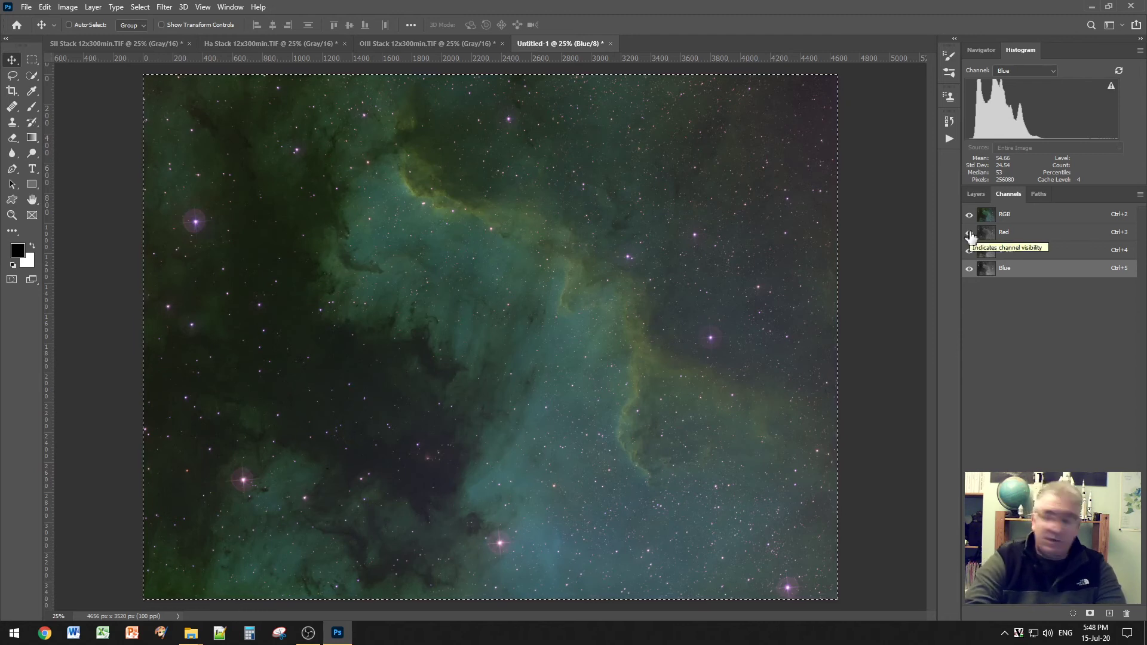
pyautogui.click(976, 194)
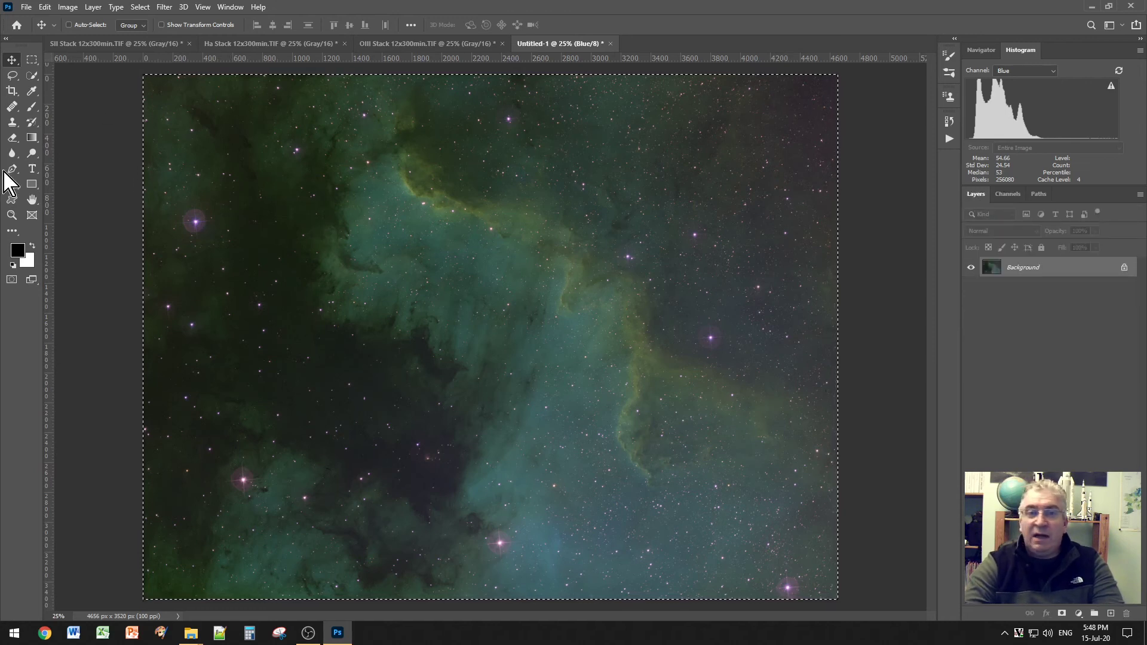
# Step: Deselect all, zoom in with the Hand tool on the nebula detail, then zoom back out
pyautogui.click(31, 200)
pyautogui.hotkey('ctrl', 'd')
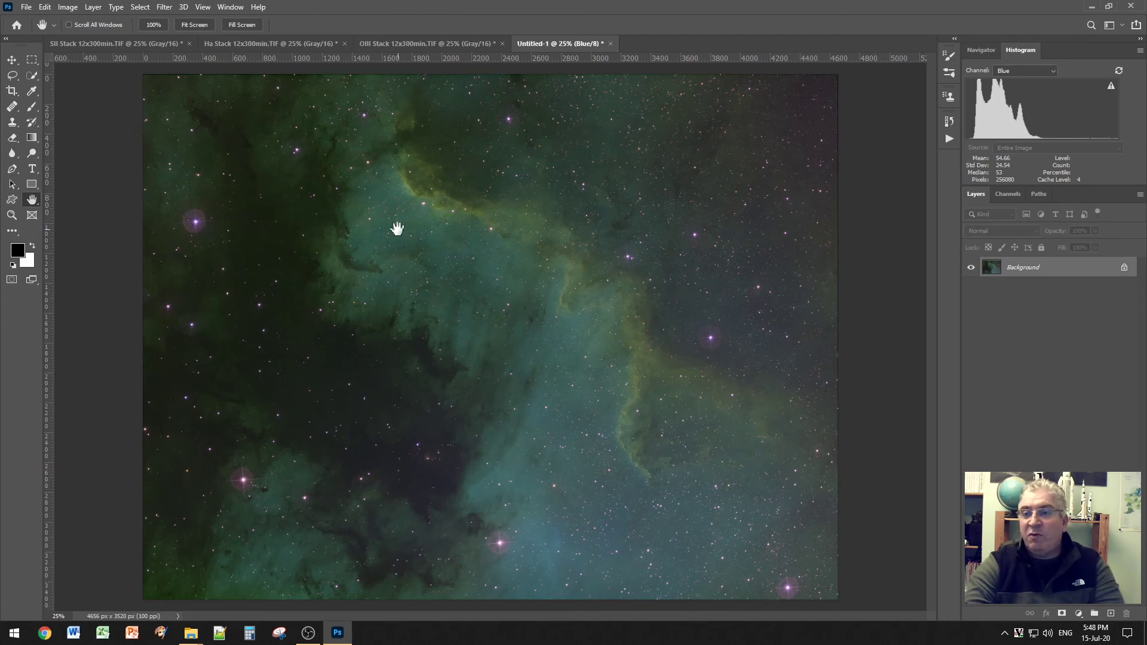
pyautogui.scroll(5, 526, 272)
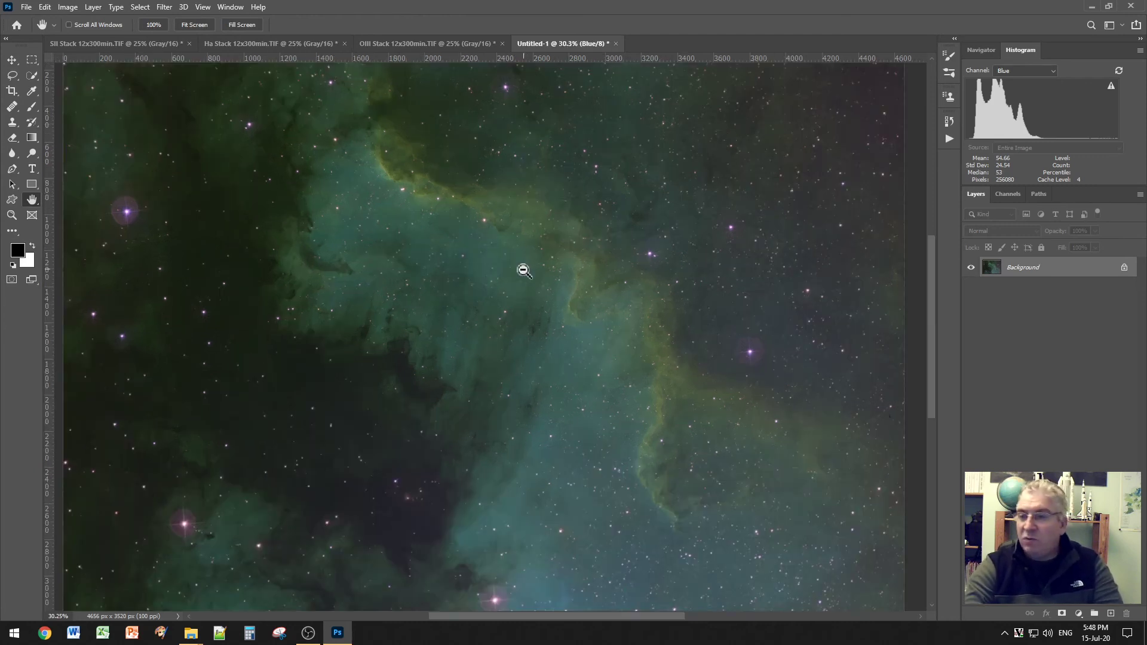
pyautogui.scroll(4, 541, 274)
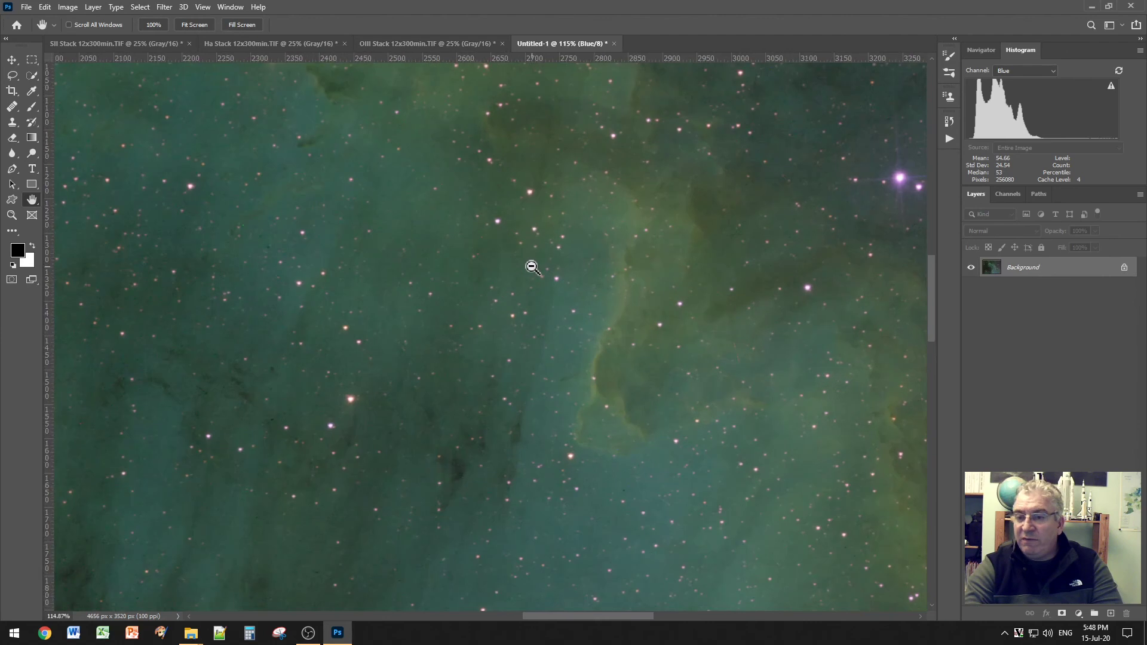
pyautogui.scroll(2, 570, 204)
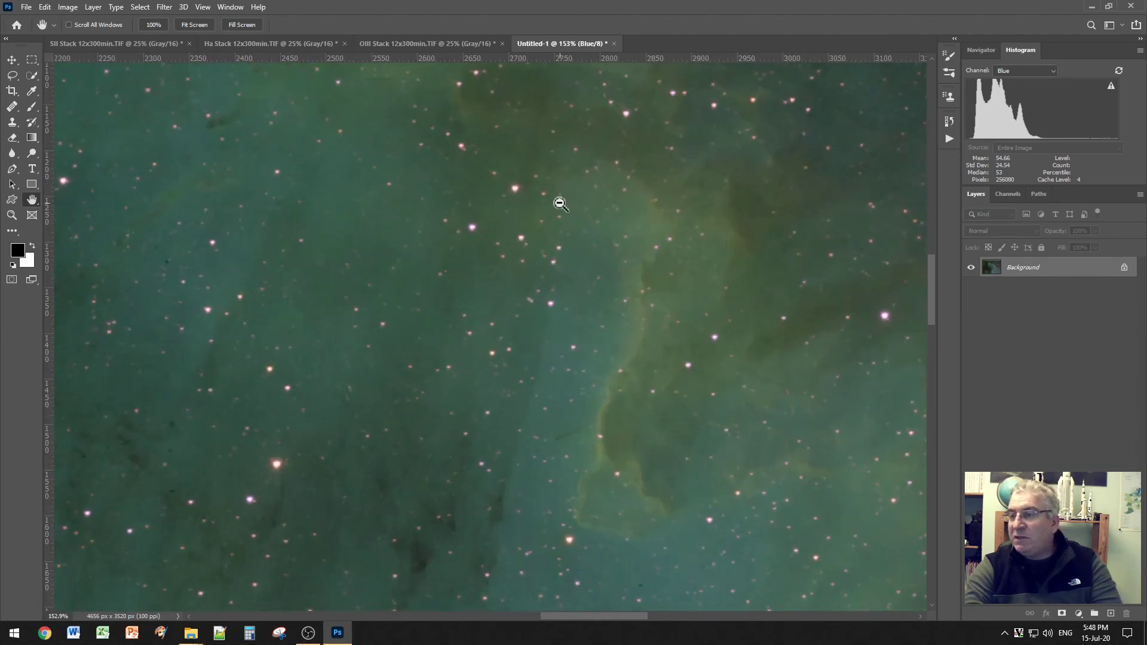
pyautogui.scroll(-9, 560, 204)
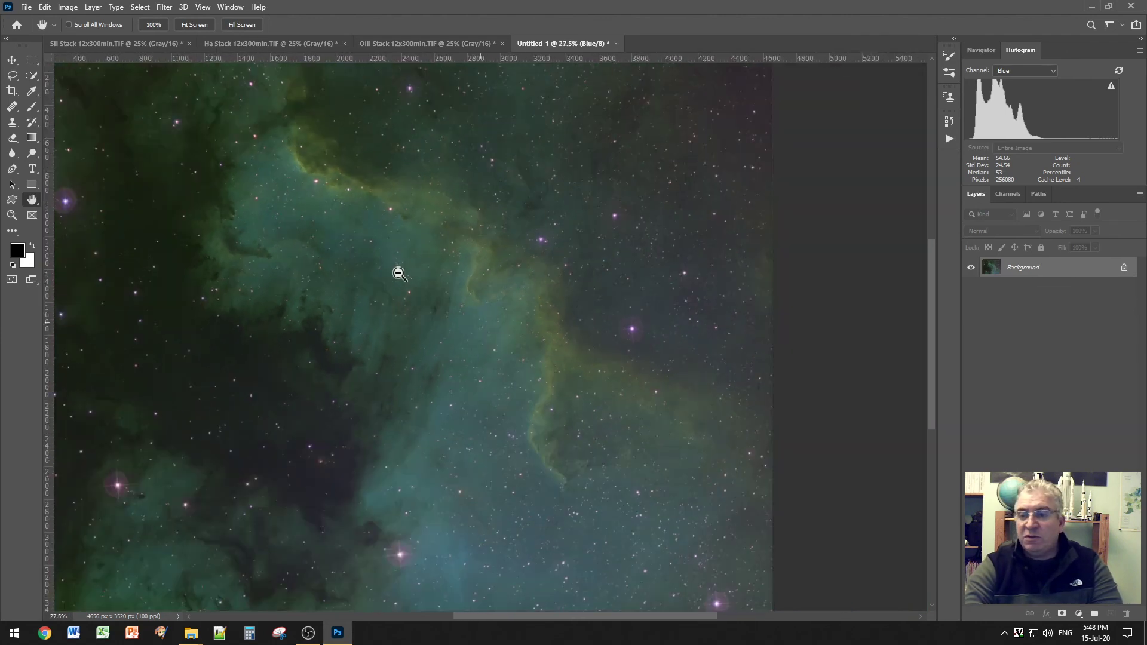
pyautogui.scroll(-1, 398, 274)
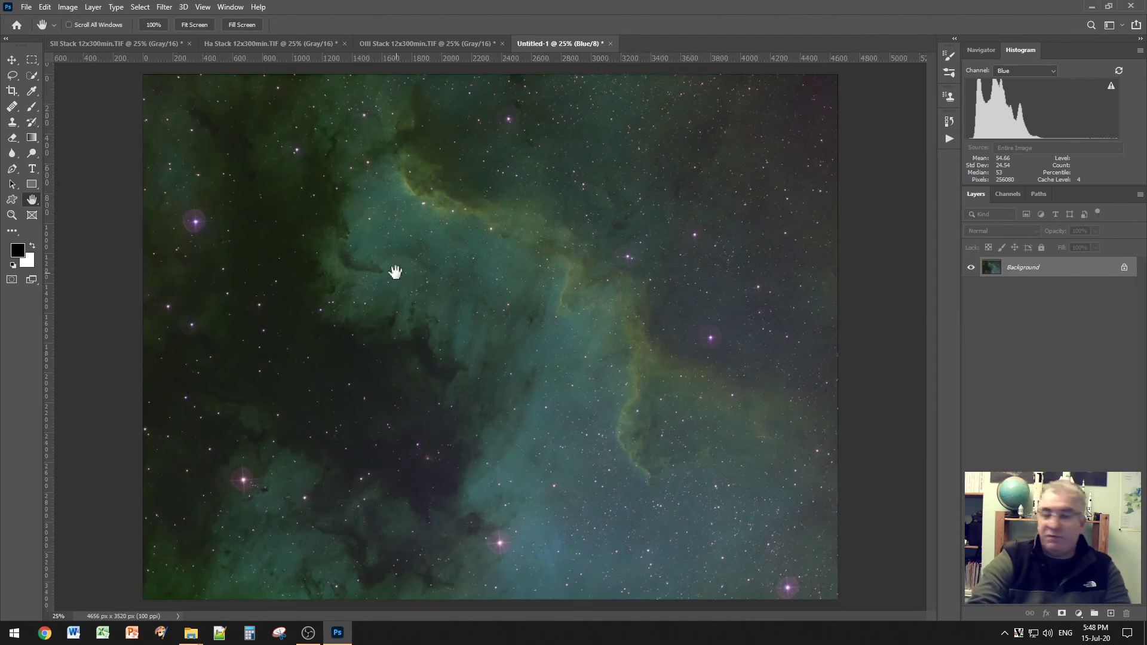
# Step: Crop a thin margin from the top-left and bottom-right edges, leaving 4568 x 3456 px
pyautogui.click(11, 90)
pyautogui.moveTo(144, 76); pyautogui.dragTo(147, 76)
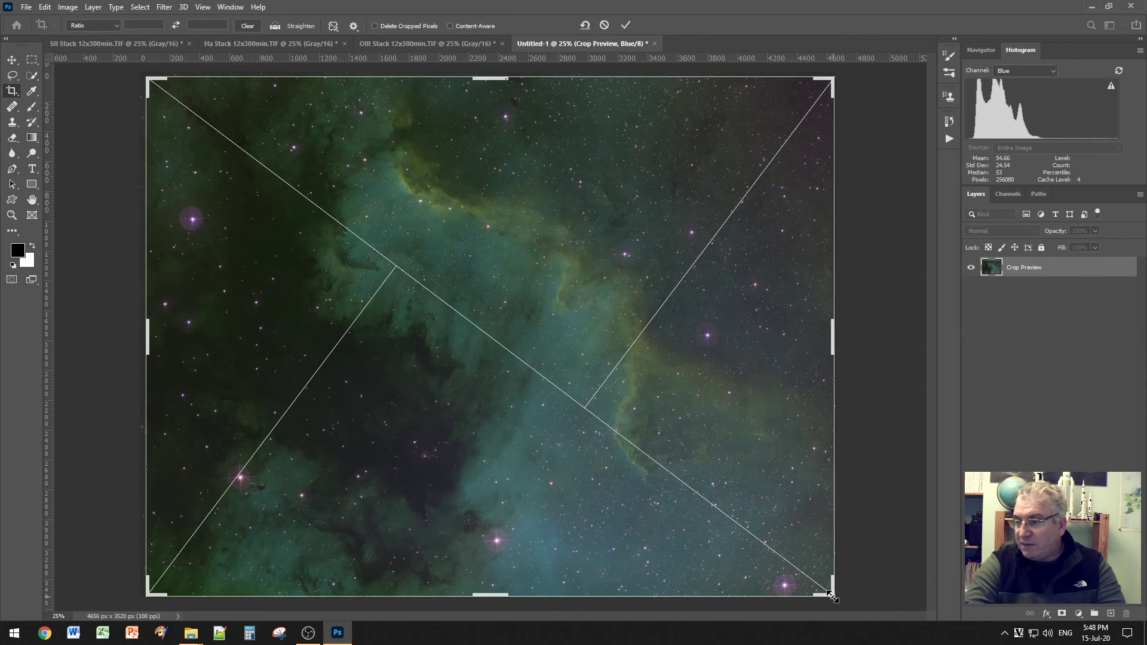
pyautogui.moveTo(833, 597); pyautogui.dragTo(826, 592)
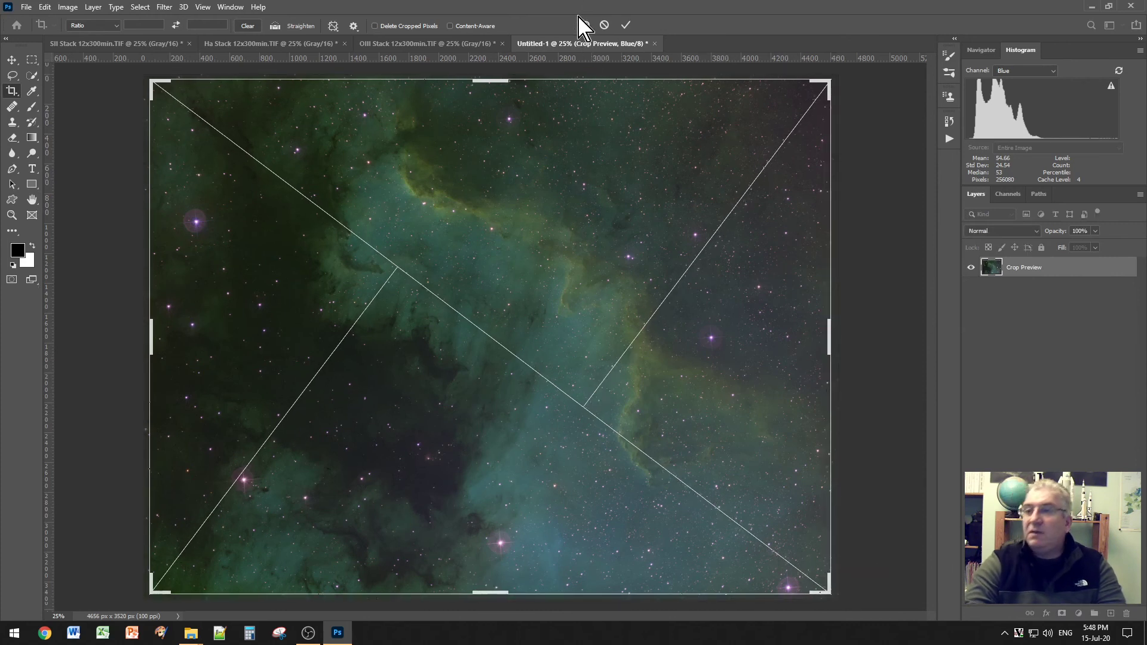
pyautogui.click(626, 24)
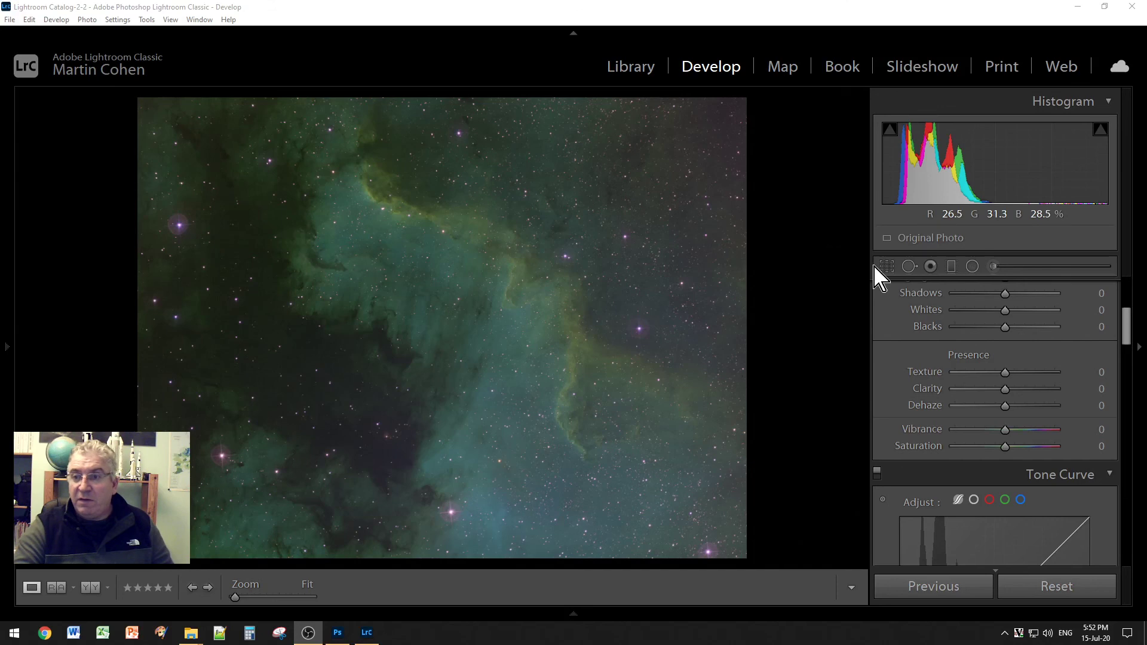
# Step: Raise Clarity and Highlights to +100 in the Basic panel
pyautogui.moveTo(1005, 395); pyautogui.dragTo(1065, 397)
pyautogui.scroll(4, 1129, 339)
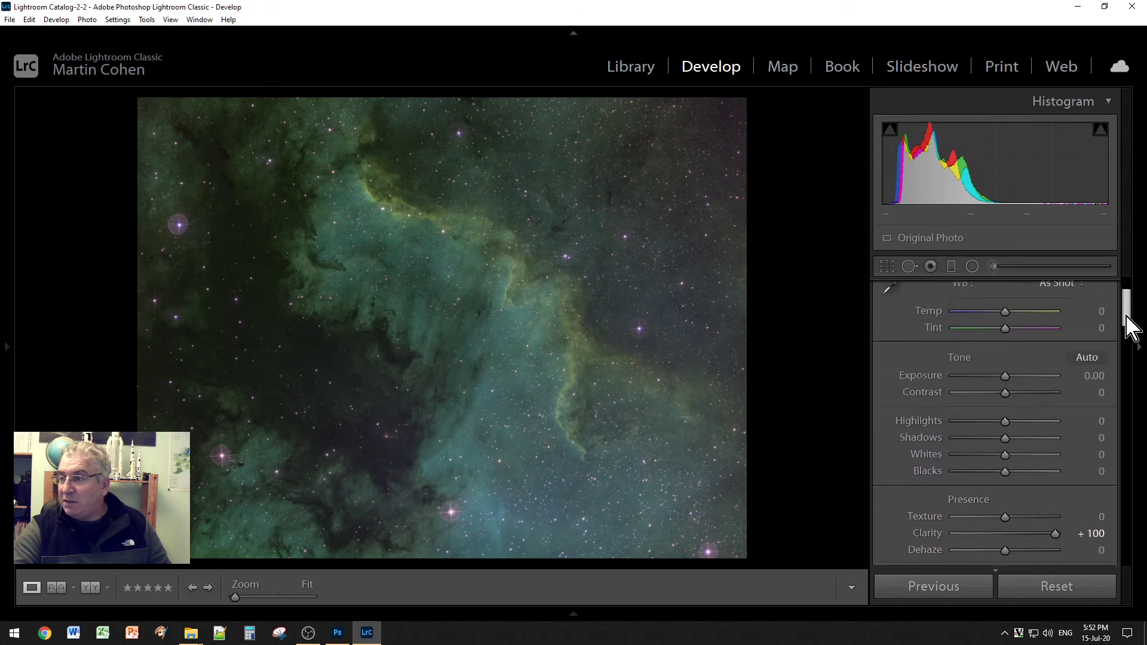
pyautogui.moveTo(1007, 421); pyautogui.dragTo(1066, 435)
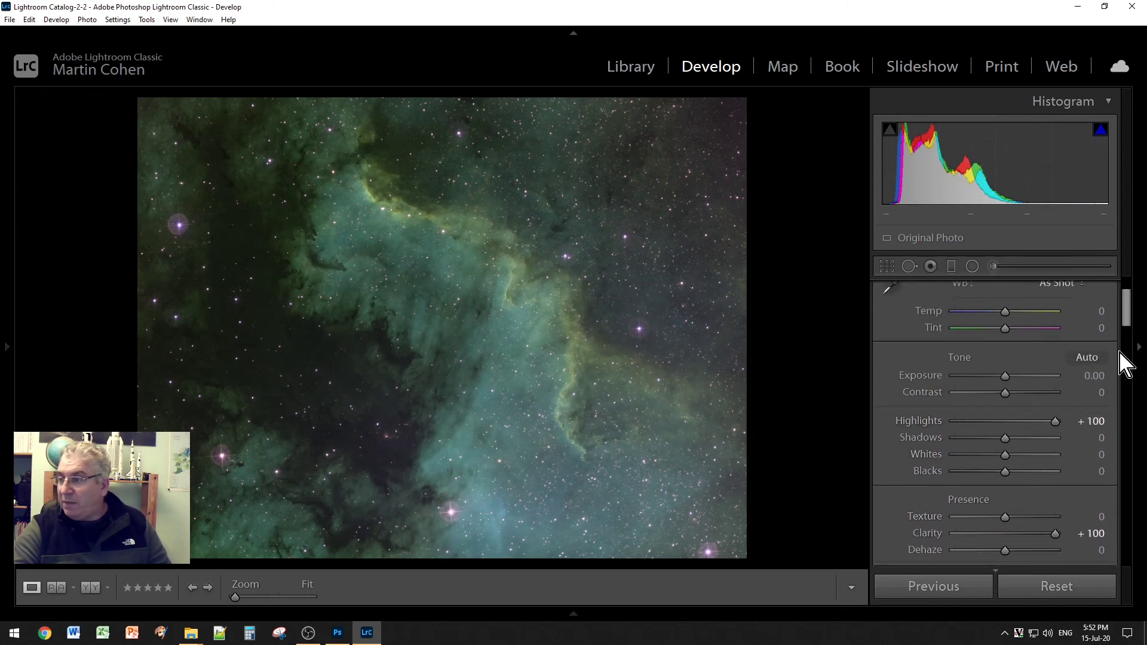
pyautogui.moveTo(1127, 313); pyautogui.dragTo(1126, 330)
# Step: Set Saturation to +27, Exposure to +0.42 and Contrast to +20
pyautogui.moveTo(1005, 424); pyautogui.dragTo(1022, 426)
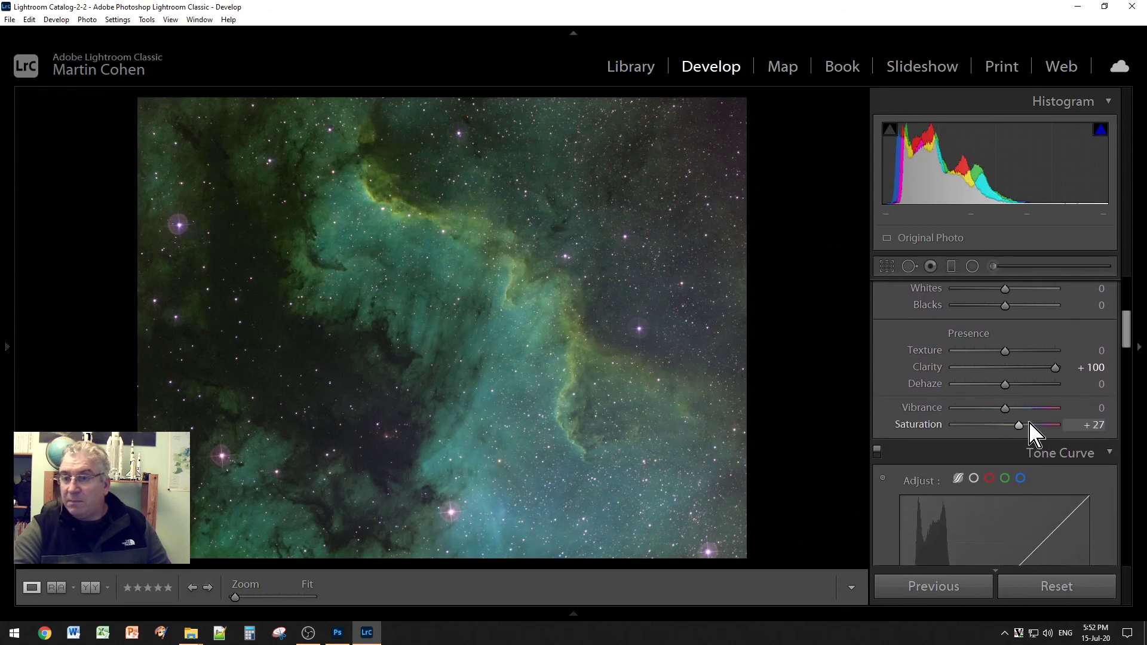
pyautogui.moveTo(1126, 336); pyautogui.dragTo(1127, 307)
pyautogui.moveTo(1005, 454)
pyautogui.mouseDown()
pyautogui.moveTo(995, 455)
pyautogui.moveTo(1010, 454)
pyautogui.moveTo(1017, 472)
pyautogui.mouseUp()
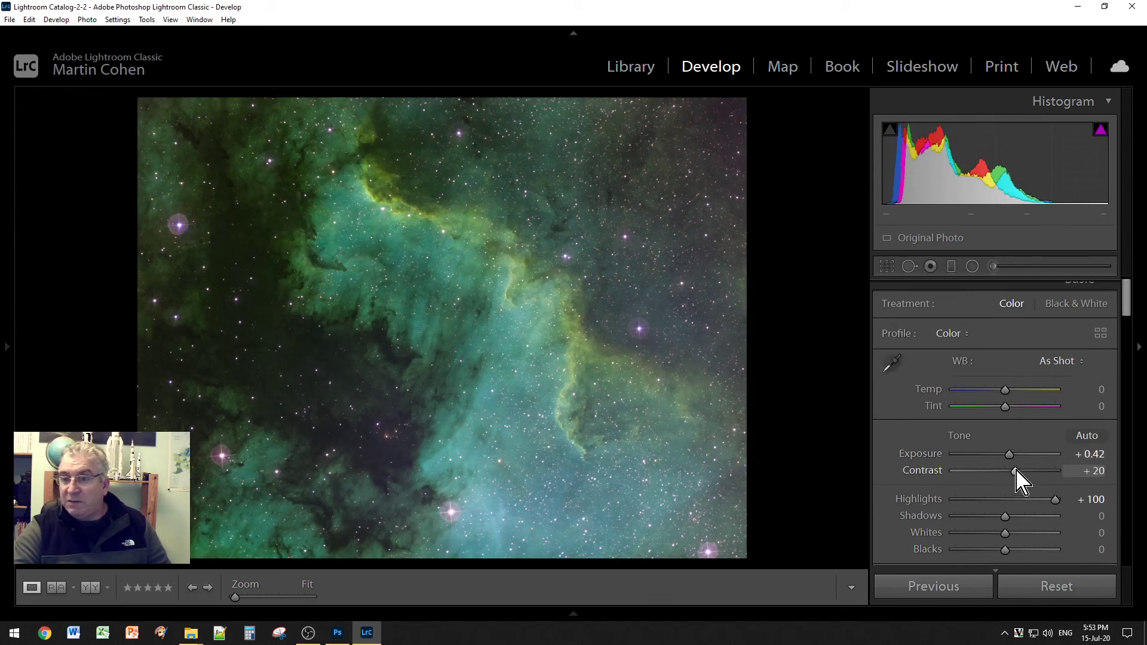
pyautogui.moveTo(1128, 302); pyautogui.dragTo(1139, 374)
# Step: Set HSL Luminance to Yellow +100, Green +56 and Orange +3
pyautogui.scroll(-5, 1135, 376)
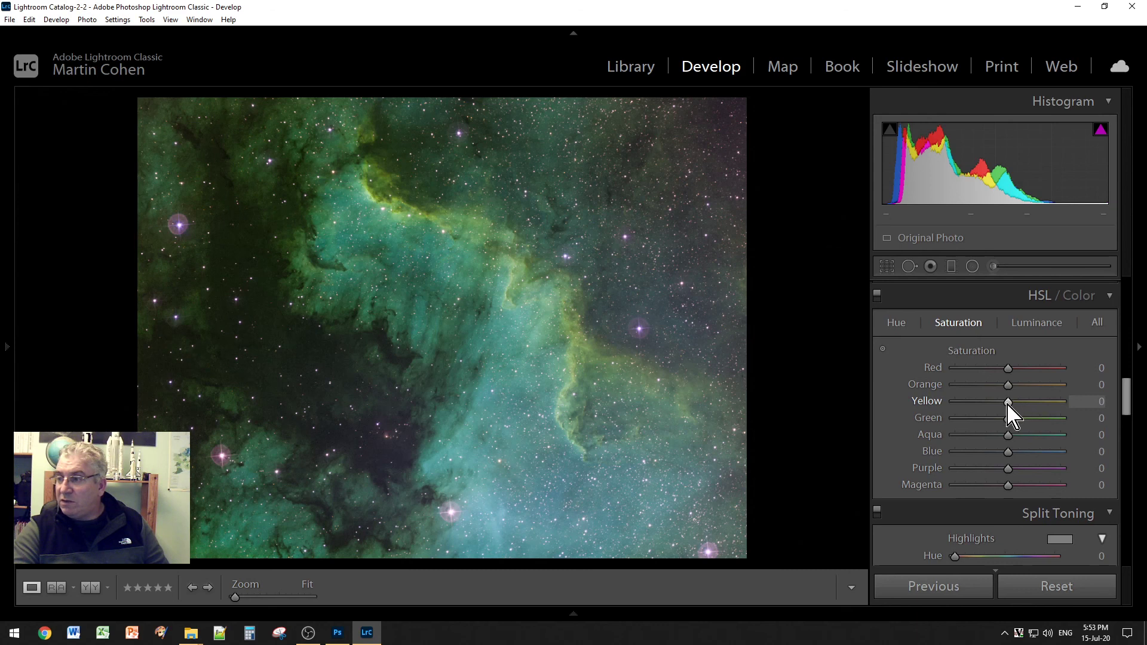
pyautogui.click(1022, 322)
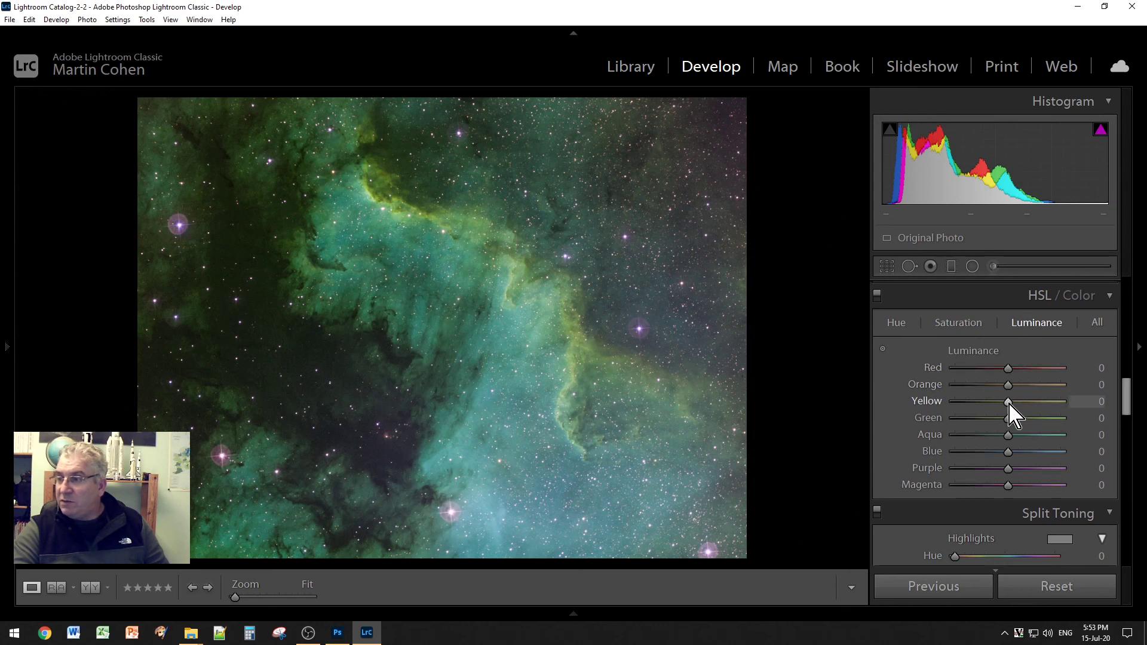
pyautogui.moveTo(1007, 400); pyautogui.dragTo(1044, 425)
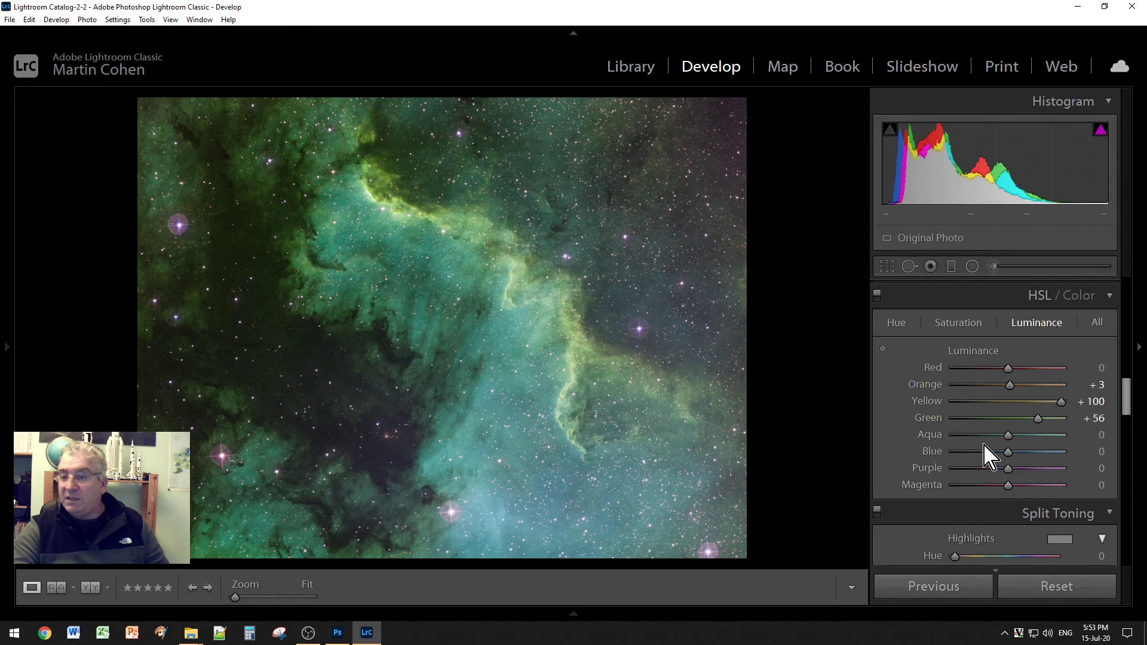